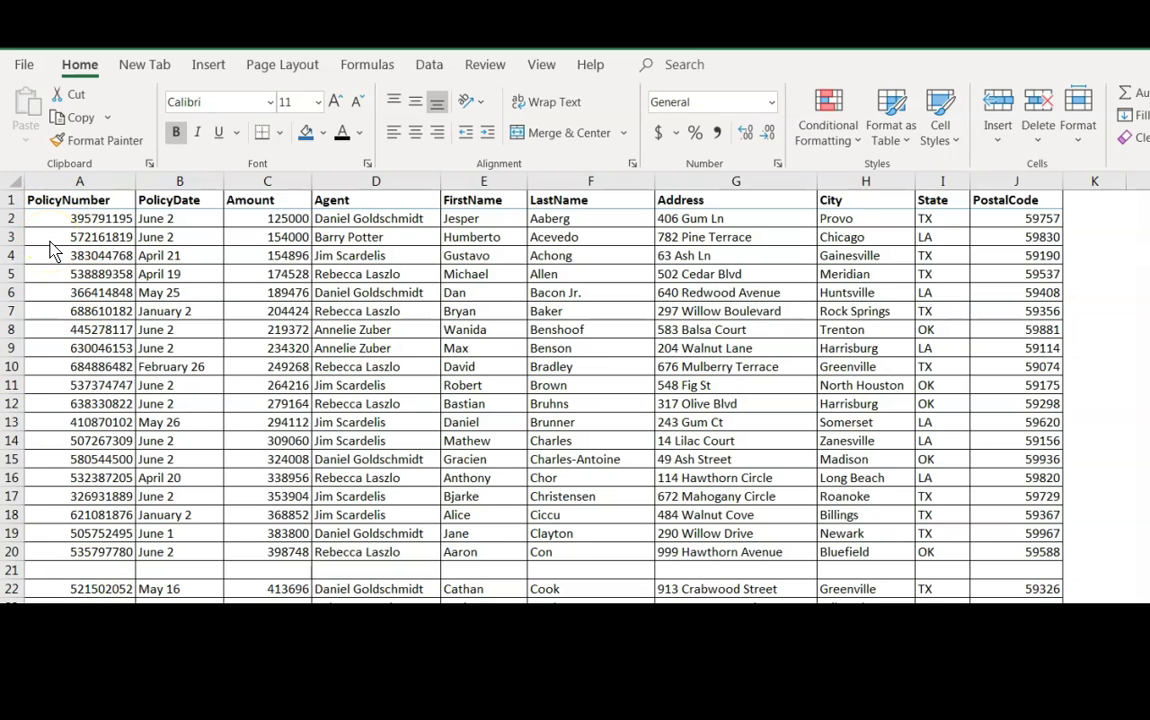
Step: Review the PolicyNumber, PolicyDate, Agent-to-City, State and Agent columns of the policy list
{"action": "left_click", "coordinate": [63, 180]}
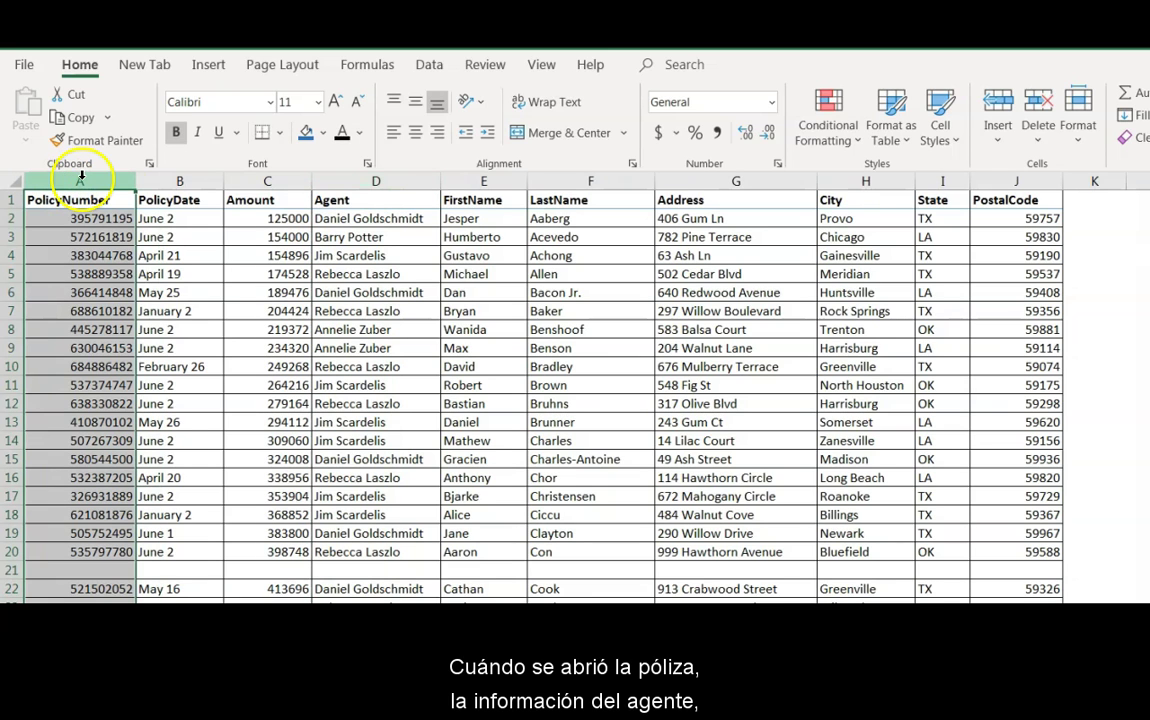
{"action": "left_click", "coordinate": [160, 187]}
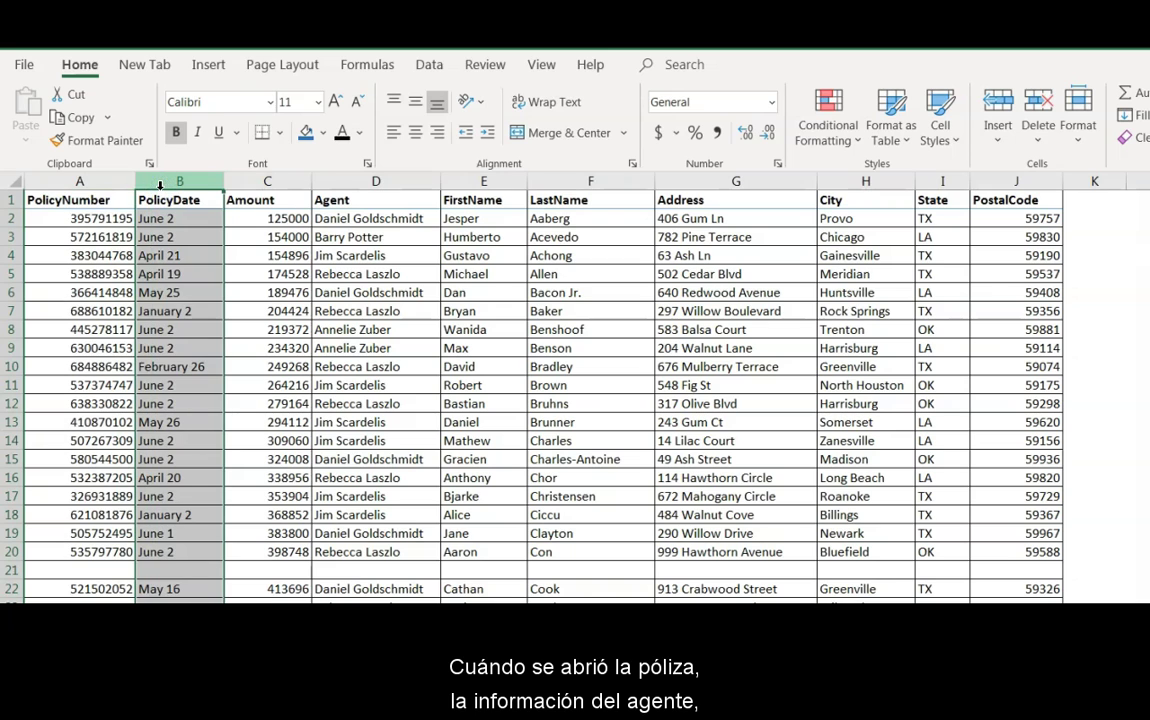
{"action": "left_click_drag", "start_coordinate": [331, 181], "coordinate": [963, 188]}
{"action": "left_click", "coordinate": [926, 330]}
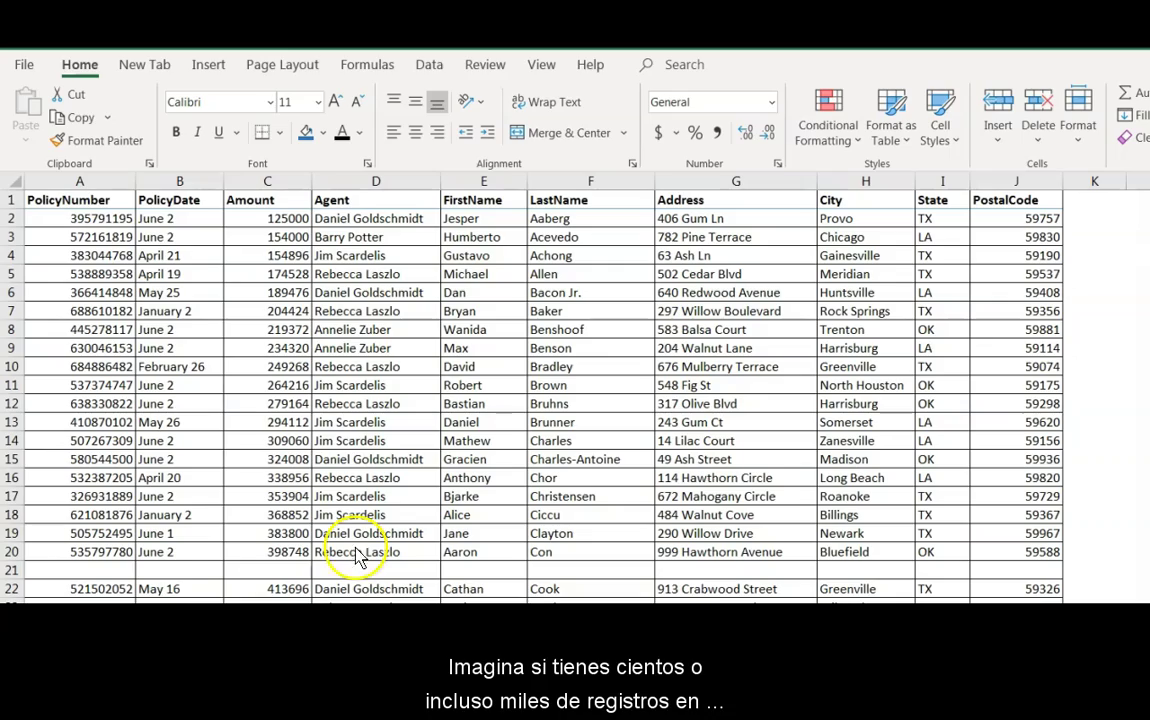
{"action": "scroll", "coordinate": [108, 560], "scroll_direction": "down", "scroll_amount": 2}
{"action": "scroll", "coordinate": [108, 560], "scroll_direction": "down", "scroll_amount": 2}
{"action": "scroll", "coordinate": [110, 562], "scroll_direction": "down", "scroll_amount": 3}
{"action": "scroll", "coordinate": [112, 565], "scroll_direction": "down", "scroll_amount": 5}
{"action": "scroll", "coordinate": [112, 565], "scroll_direction": "down", "scroll_amount": 5}
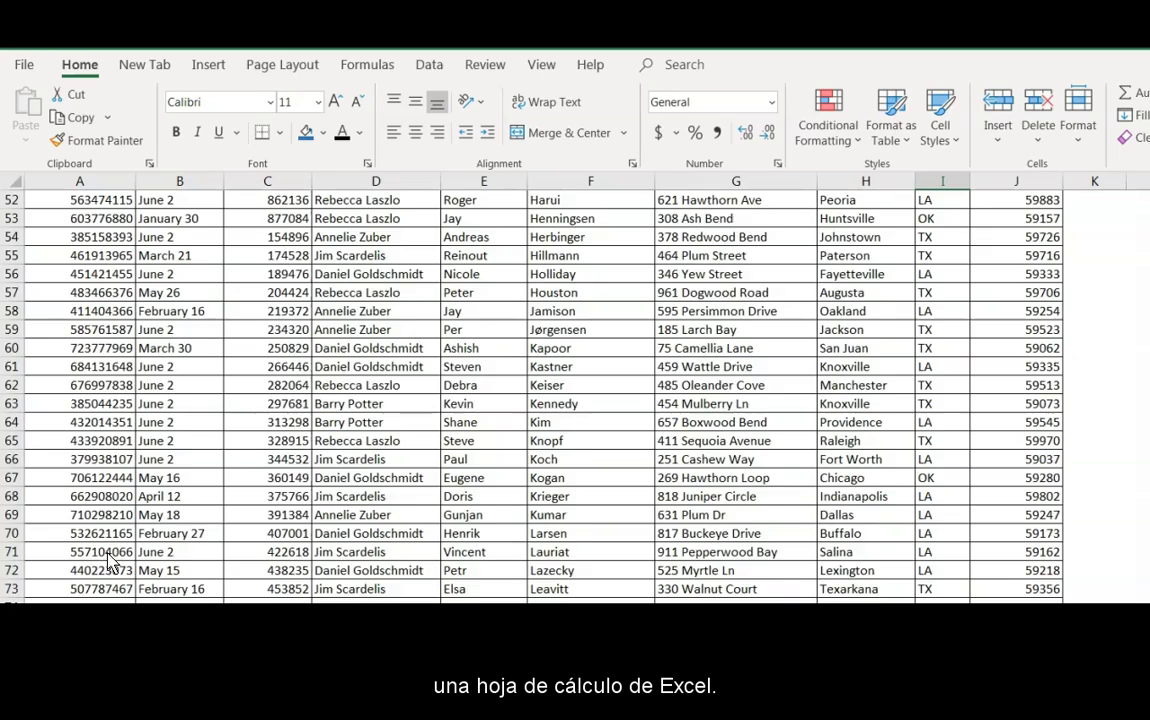
{"action": "scroll", "coordinate": [112, 565], "scroll_direction": "down", "scroll_amount": 4}
{"action": "scroll", "coordinate": [112, 565], "scroll_direction": "down", "scroll_amount": 5}
{"action": "scroll", "coordinate": [112, 563], "scroll_direction": "down", "scroll_amount": 7}
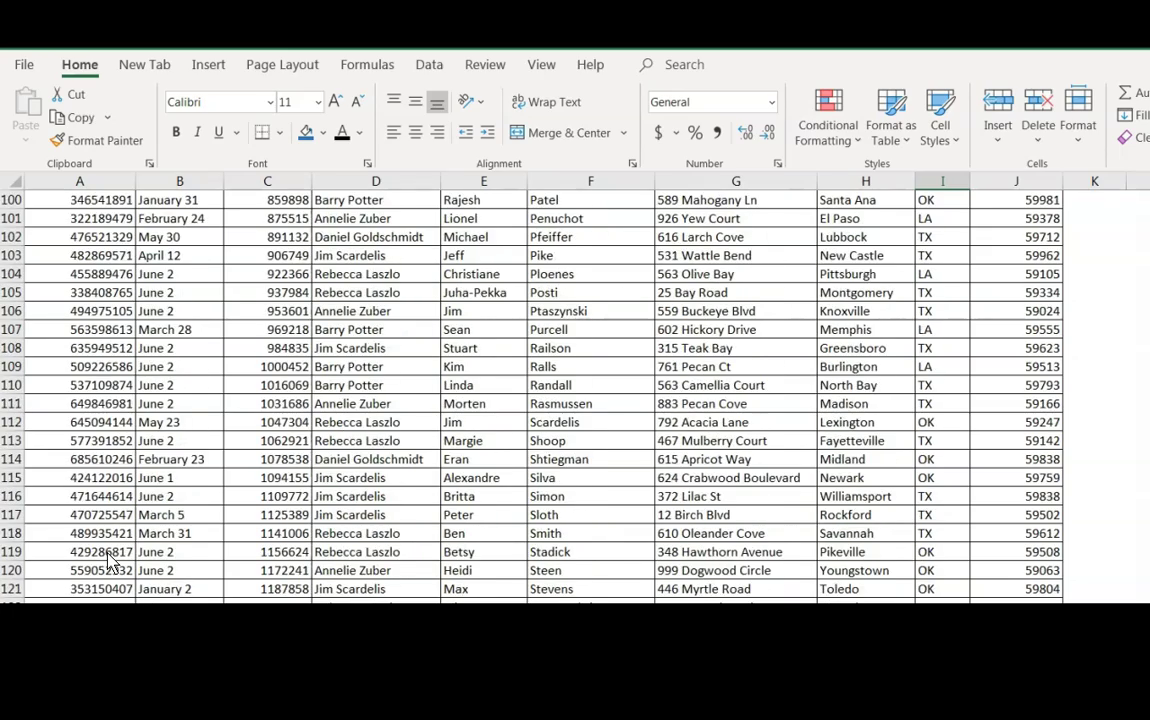
{"action": "scroll", "coordinate": [110, 562], "scroll_direction": "down", "scroll_amount": 5}
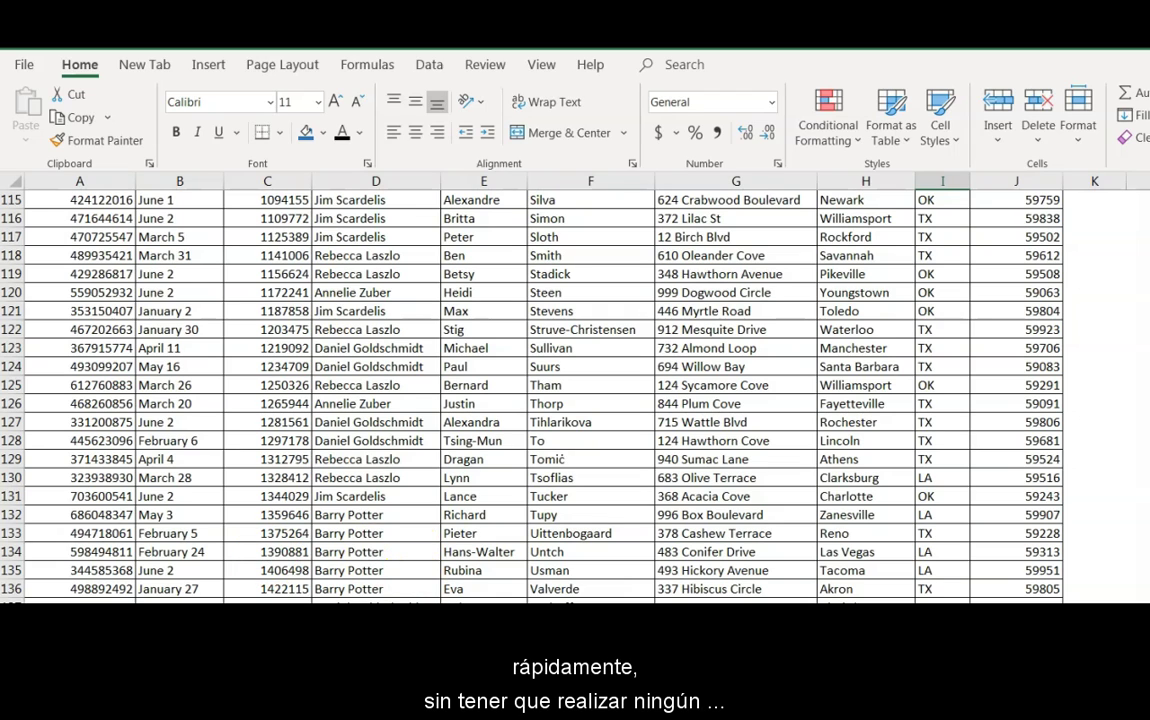
{"action": "left_click", "coordinate": [937, 181]}
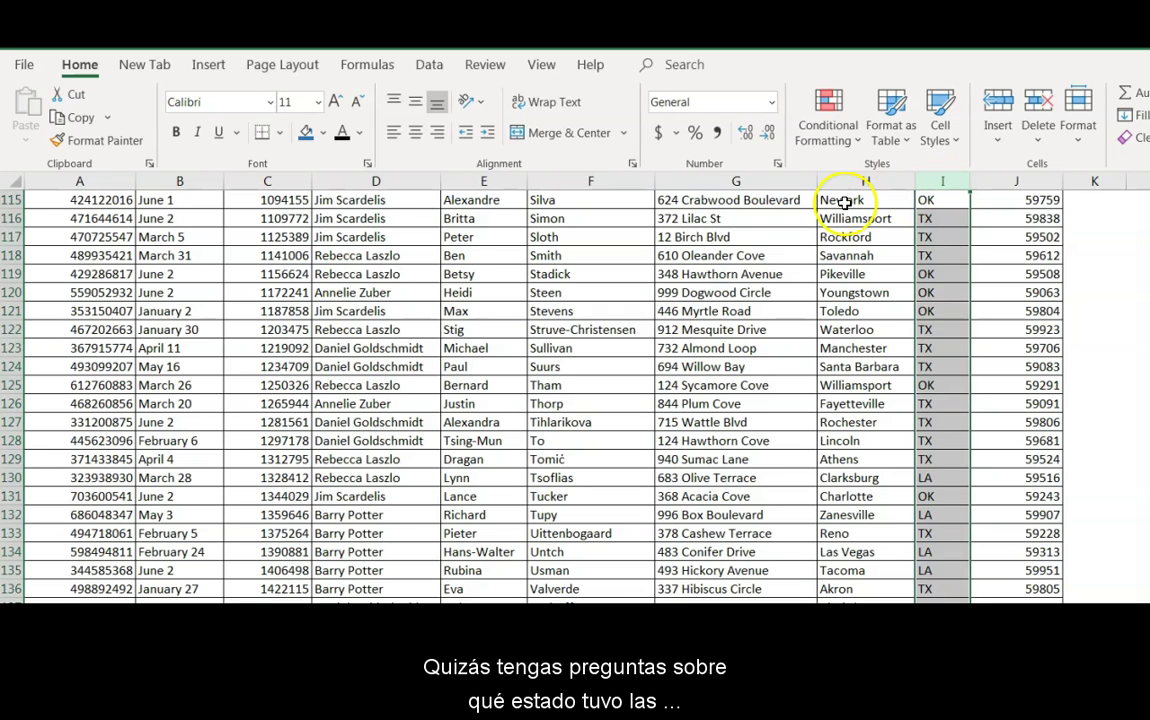
{"action": "left_click", "coordinate": [376, 181]}
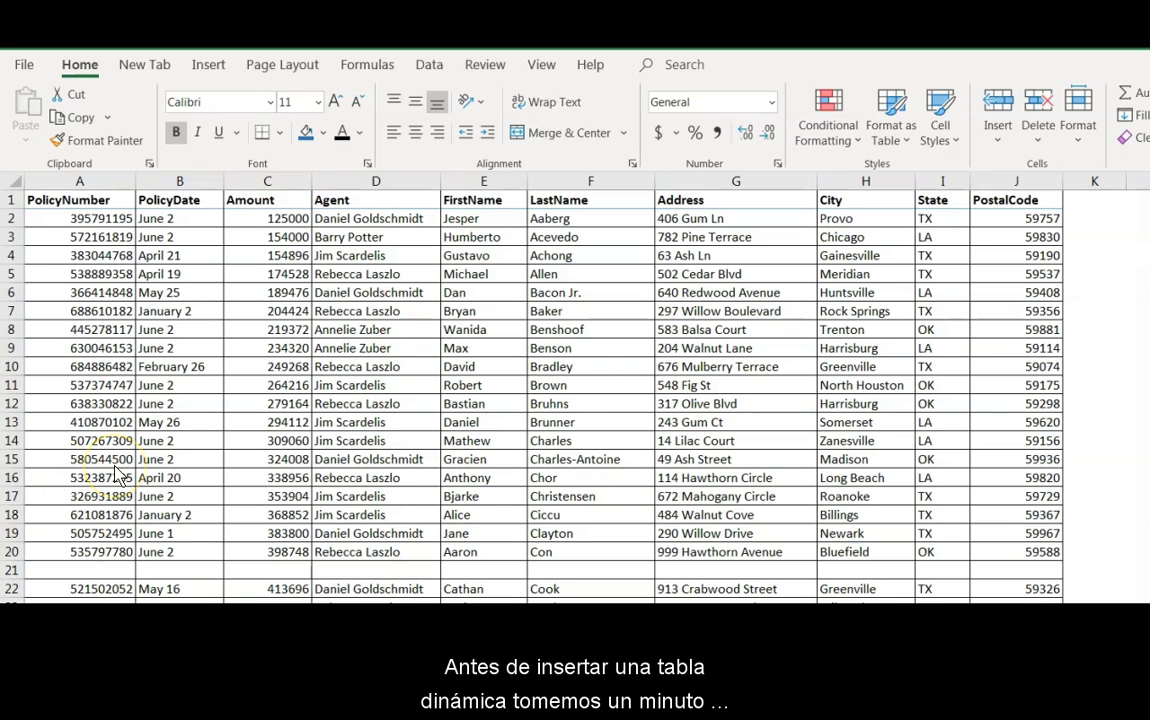
Step: Point out the empty row 21 in the policy list
{"action": "left_click", "coordinate": [14, 569]}
{"action": "scroll", "coordinate": [398, 468], "scroll_direction": "down", "scroll_amount": 4}
{"action": "scroll", "coordinate": [398, 468], "scroll_direction": "down", "scroll_amount": 3}
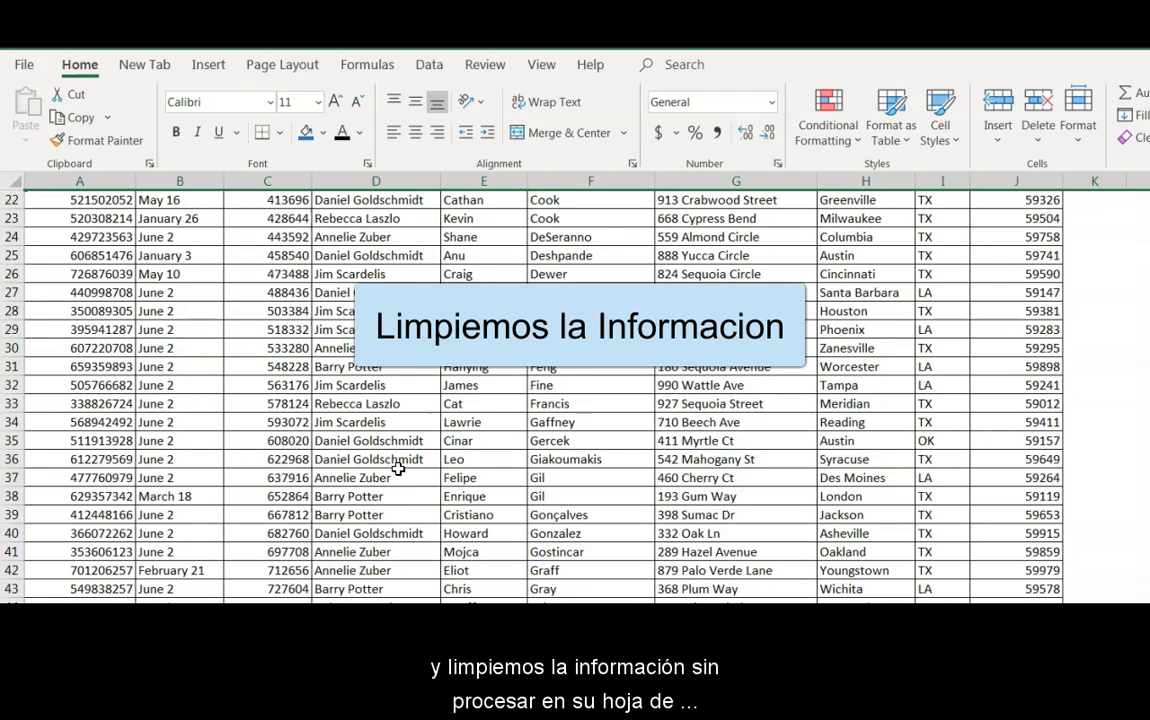
{"action": "scroll", "coordinate": [398, 462], "scroll_direction": "up", "scroll_amount": 6}
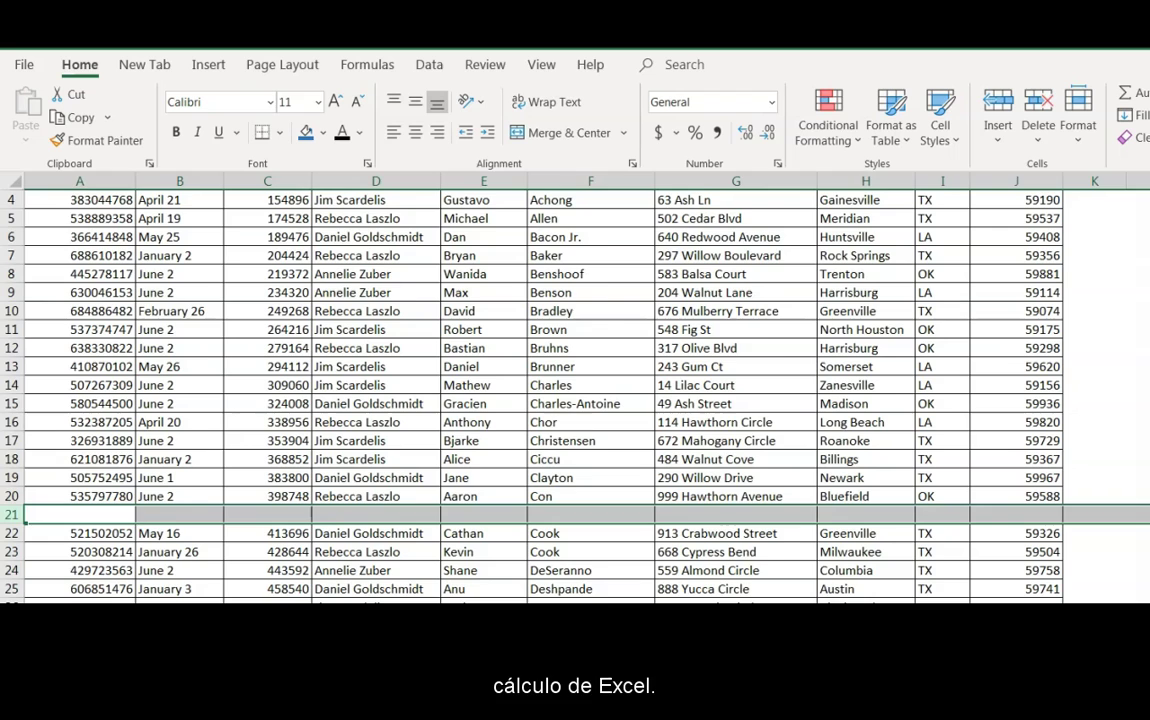
{"action": "scroll", "coordinate": [398, 400], "scroll_direction": "up", "scroll_amount": 1}
Step: Rename headers B1 and E1 to 'Policy Date' and 'First Name'
{"action": "left_click", "coordinate": [177, 207]}
{"action": "key", "text": "shift+space"}
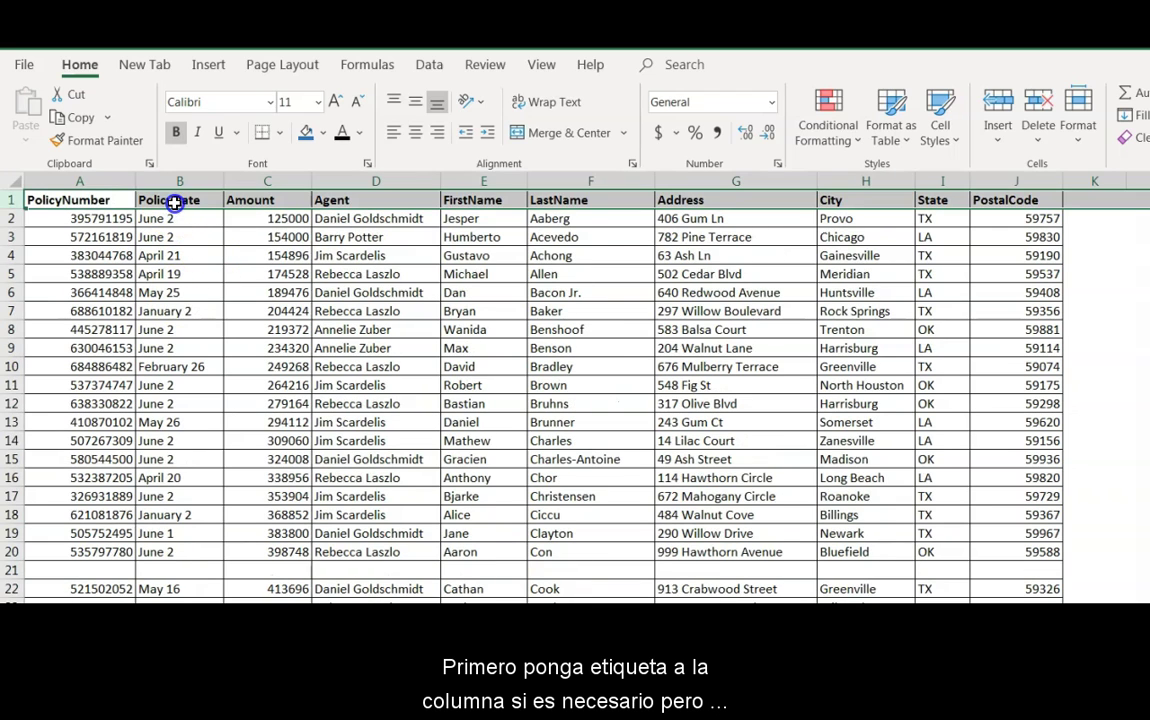
{"action": "double_click", "coordinate": [175, 203]}
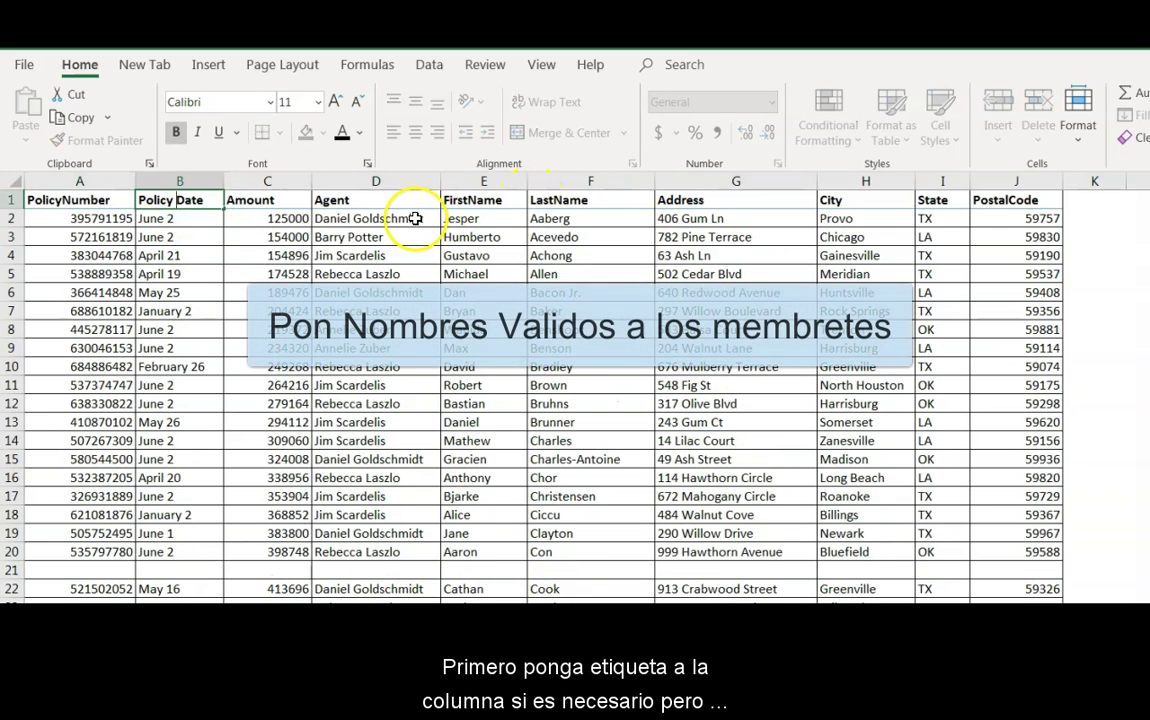
{"action": "left_click", "coordinate": [478, 200]}
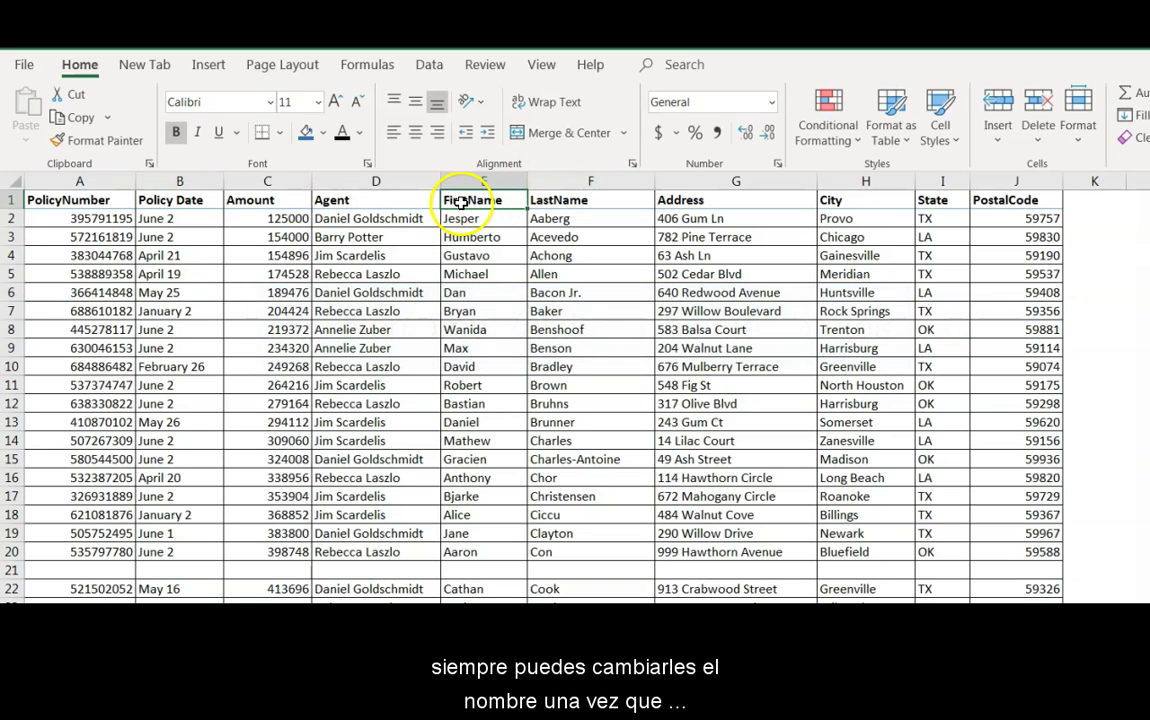
{"action": "double_click", "coordinate": [467, 200]}
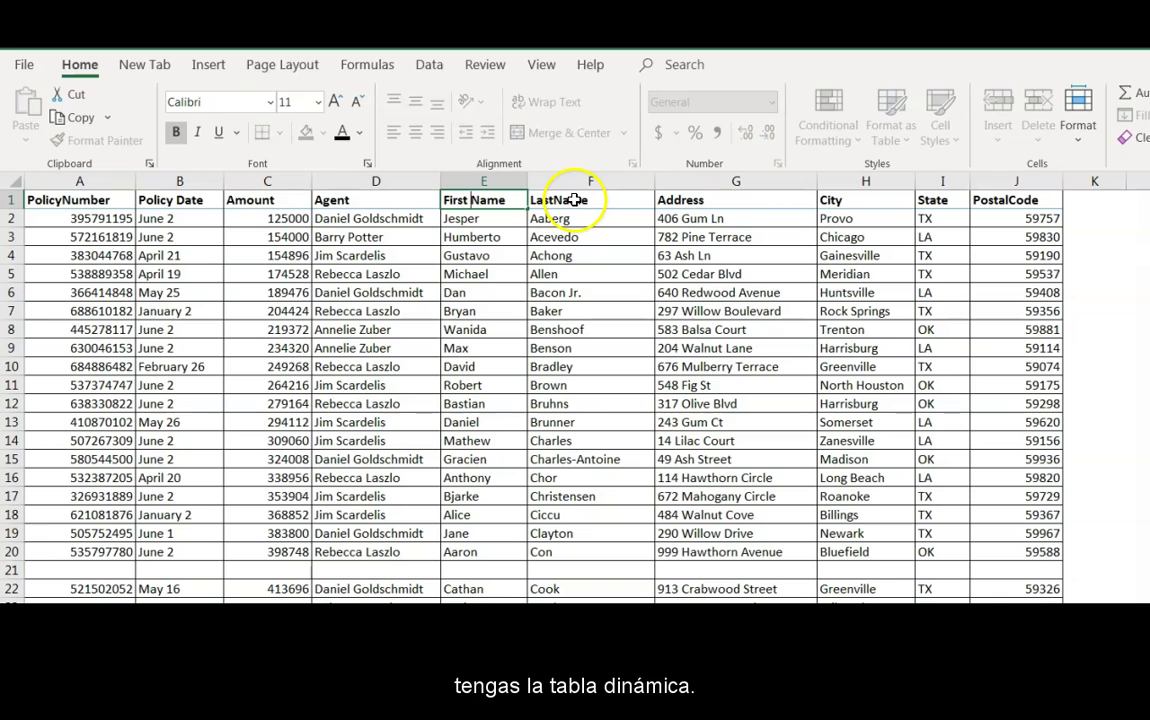
{"action": "key", "text": "Return"}
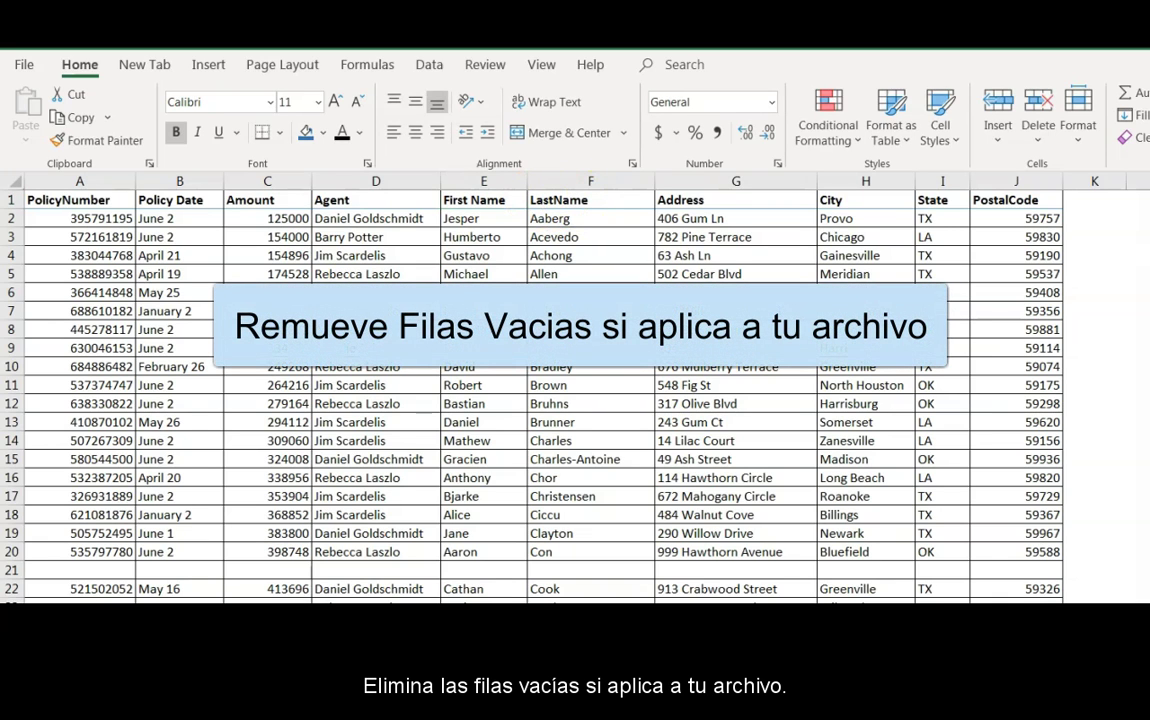
Step: Point out the empty rows 21 and 74 in the policy data
{"action": "left_click", "coordinate": [12, 568]}
{"action": "scroll", "coordinate": [226, 527], "scroll_direction": "down", "scroll_amount": 3}
{"action": "scroll", "coordinate": [228, 525], "scroll_direction": "down", "scroll_amount": 5}
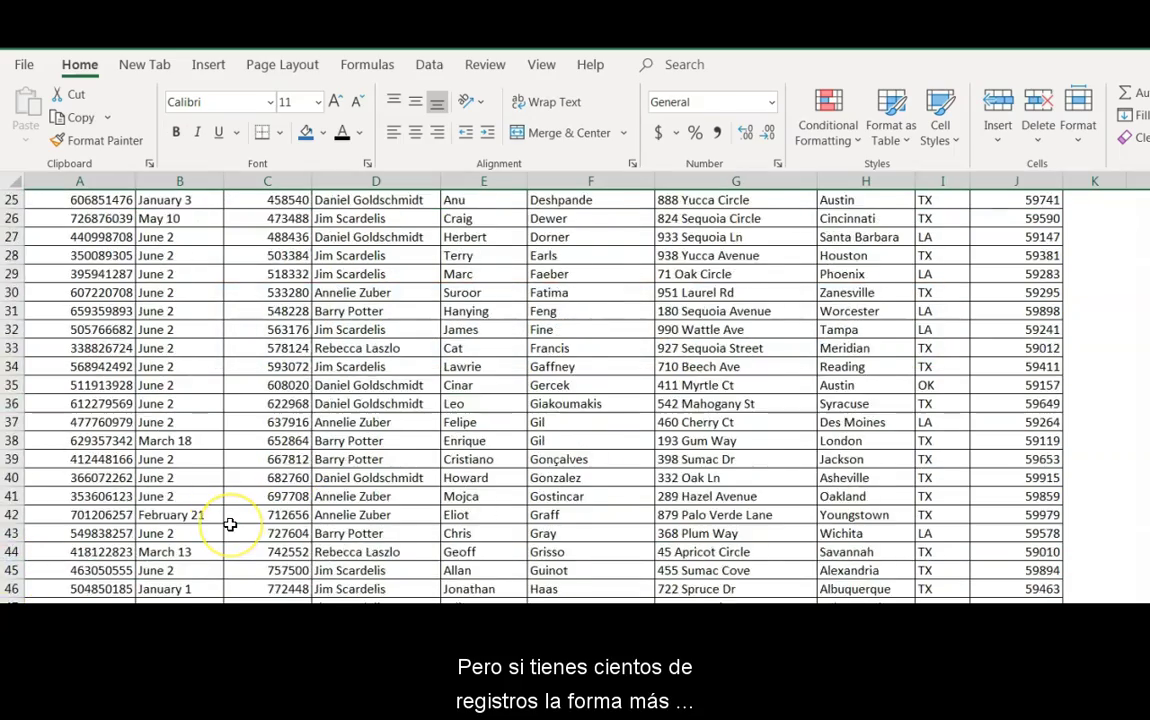
{"action": "scroll", "coordinate": [230, 524], "scroll_direction": "down", "scroll_amount": 6}
{"action": "scroll", "coordinate": [230, 524], "scroll_direction": "down", "scroll_amount": 10}
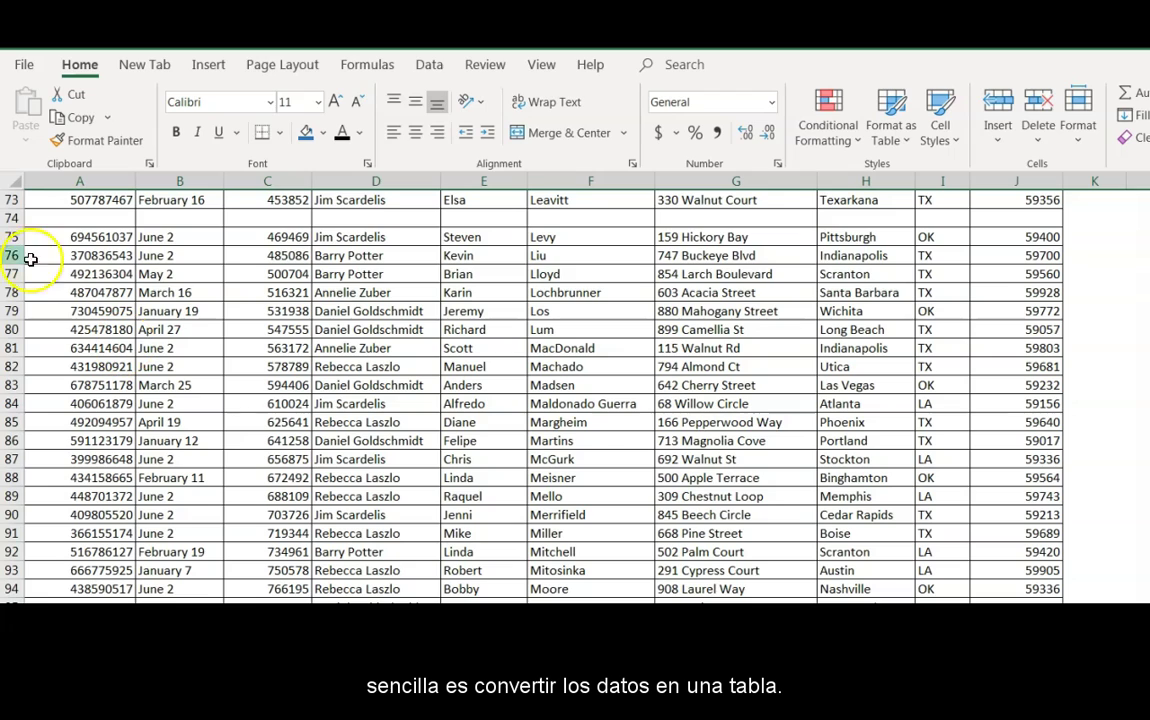
{"action": "left_click", "coordinate": [12, 217]}
{"action": "scroll", "coordinate": [344, 347], "scroll_direction": "up", "scroll_amount": 6}
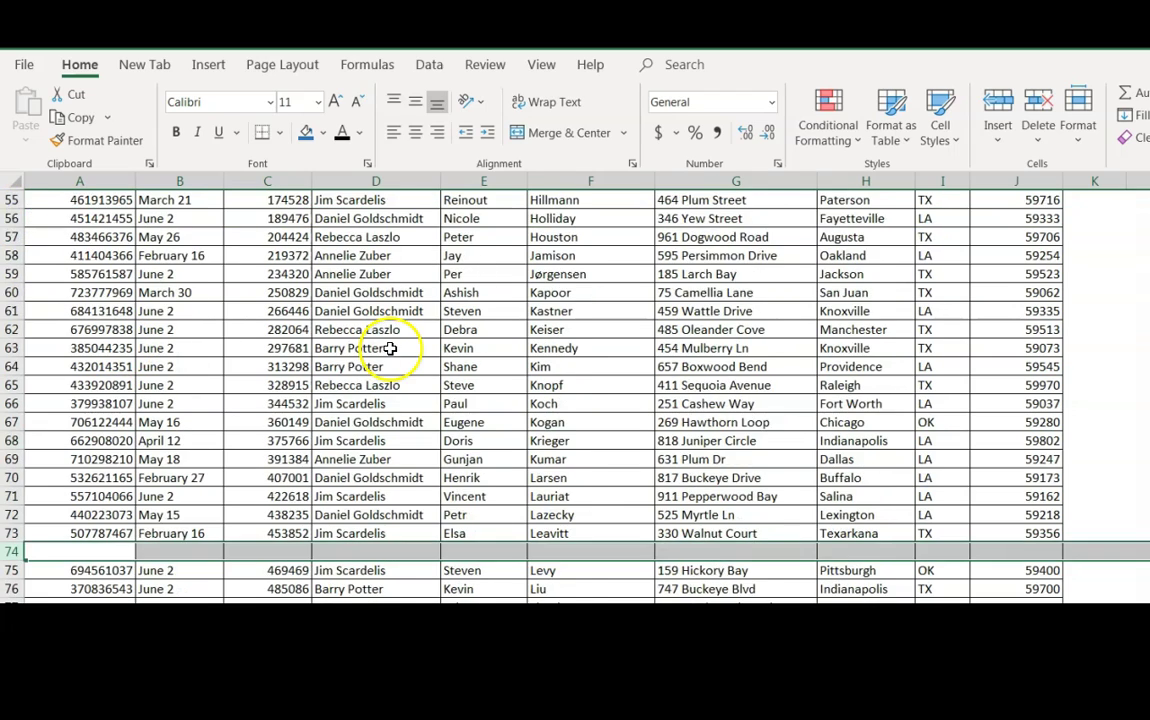
{"action": "scroll", "coordinate": [257, 318], "scroll_direction": "up", "scroll_amount": 18}
Step: Select the data block with Ctrl+A, showing it stops at blank row 21
{"action": "left_click", "coordinate": [255, 311]}
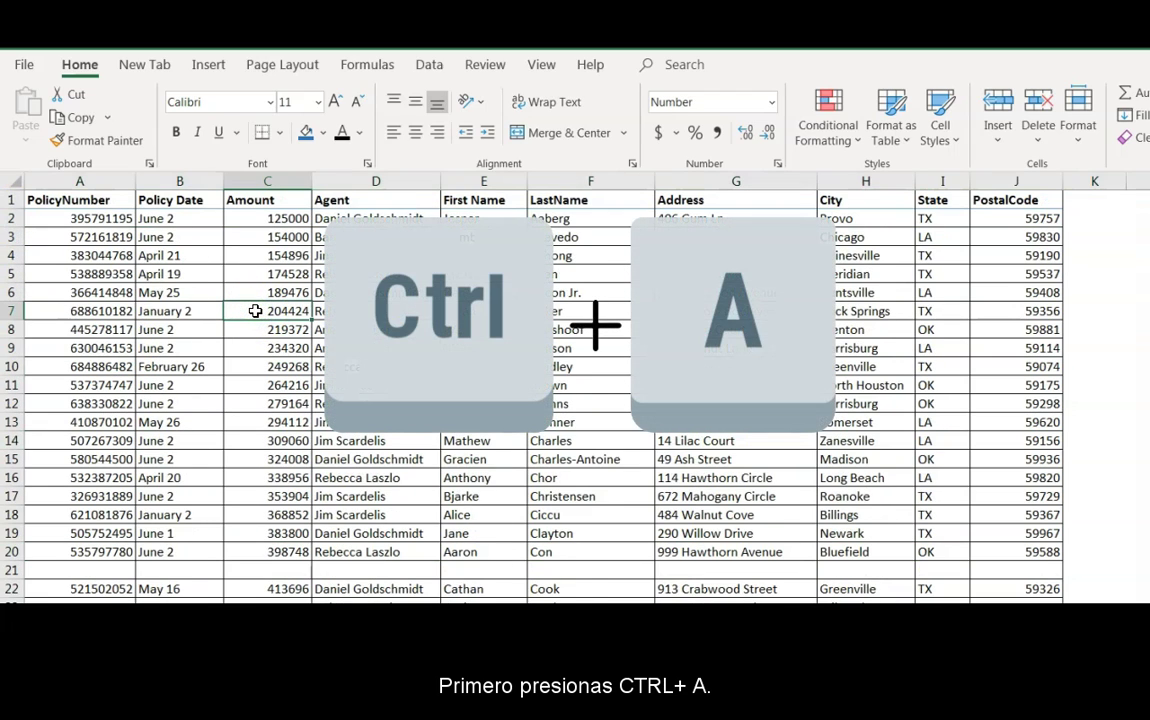
{"action": "left_click", "coordinate": [255, 311]}
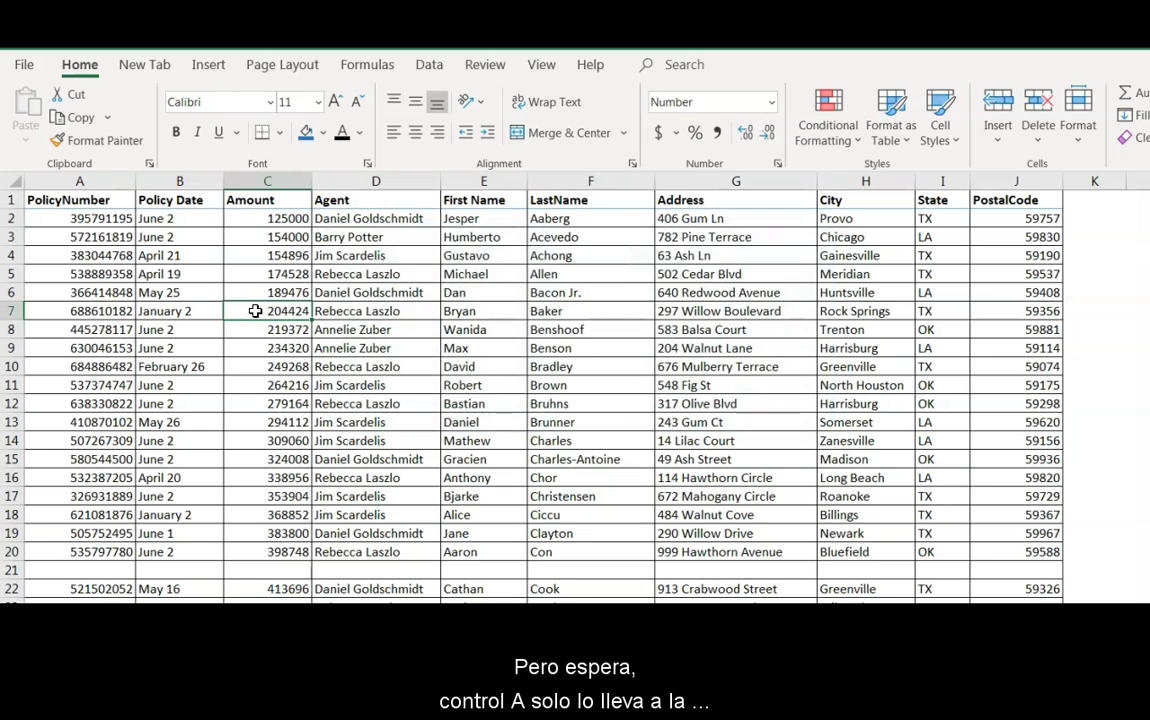
{"action": "key", "text": "ctrl+a"}
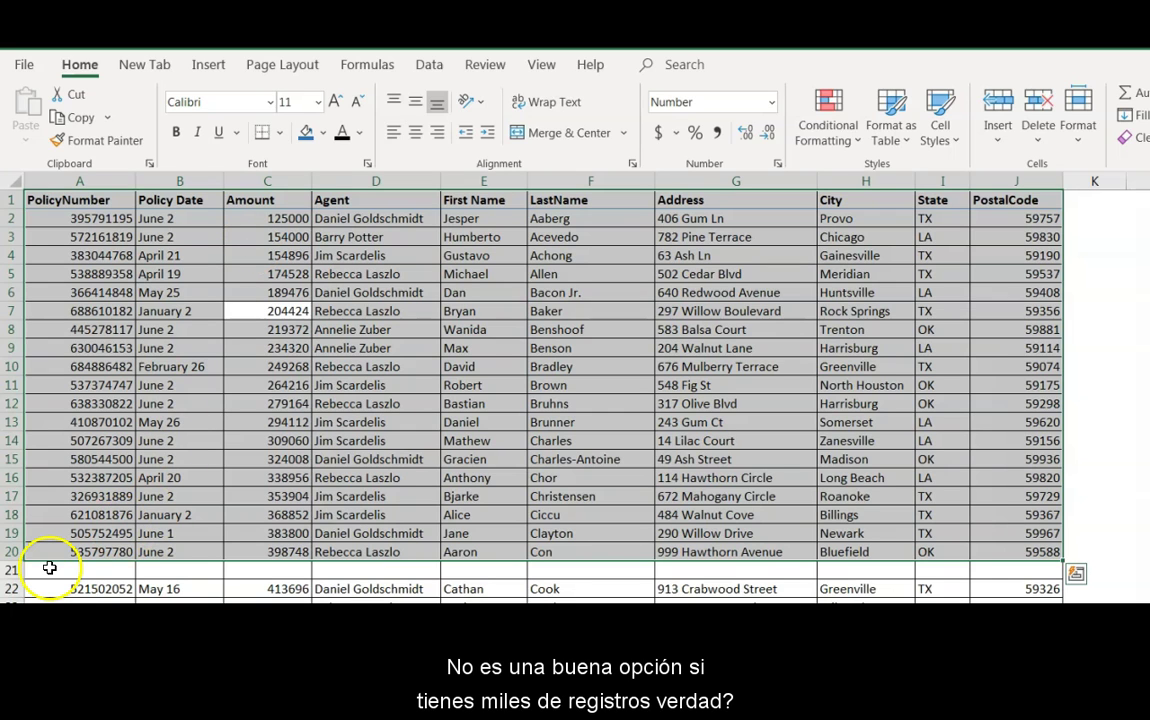
{"action": "left_click", "coordinate": [14, 566]}
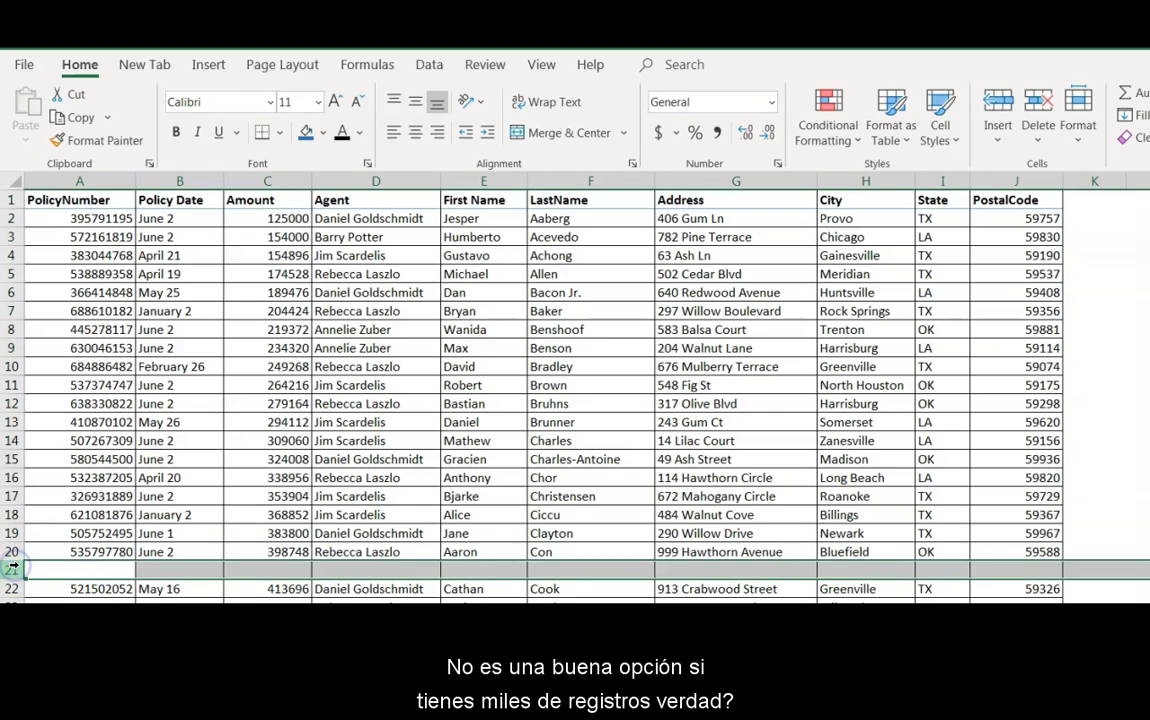
{"action": "left_click", "coordinate": [120, 218]}
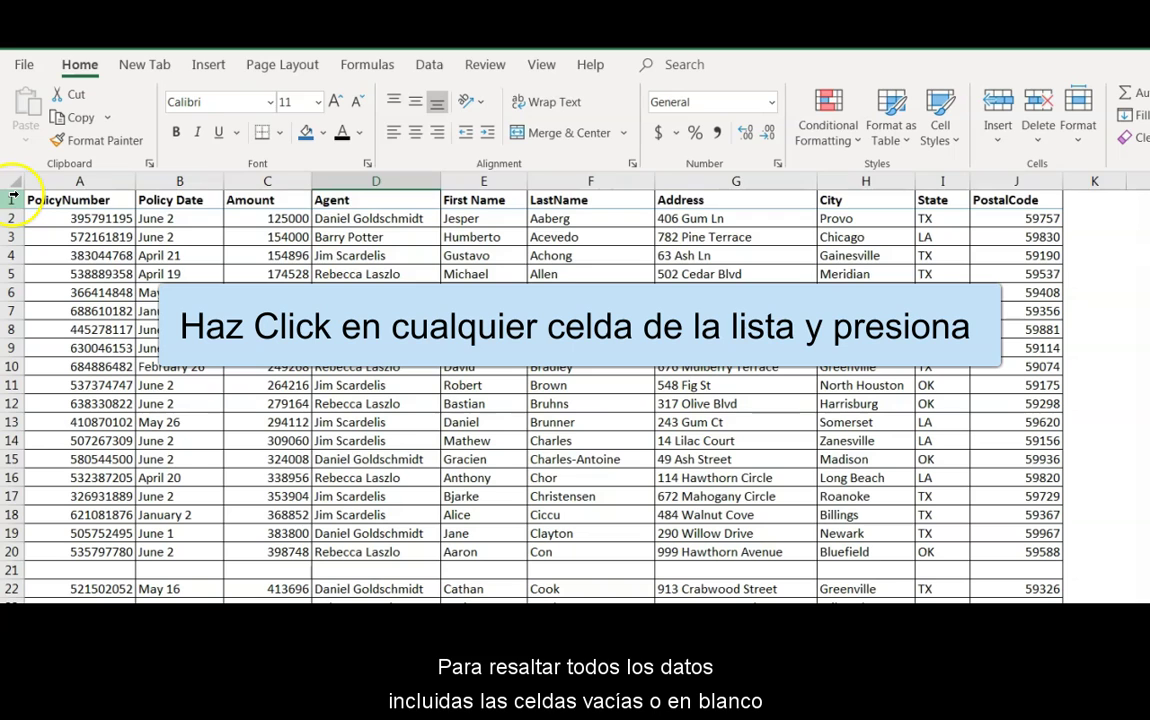
Step: Select from the header row through the last record with Ctrl+Shift+End
{"action": "left_click", "coordinate": [12, 197]}
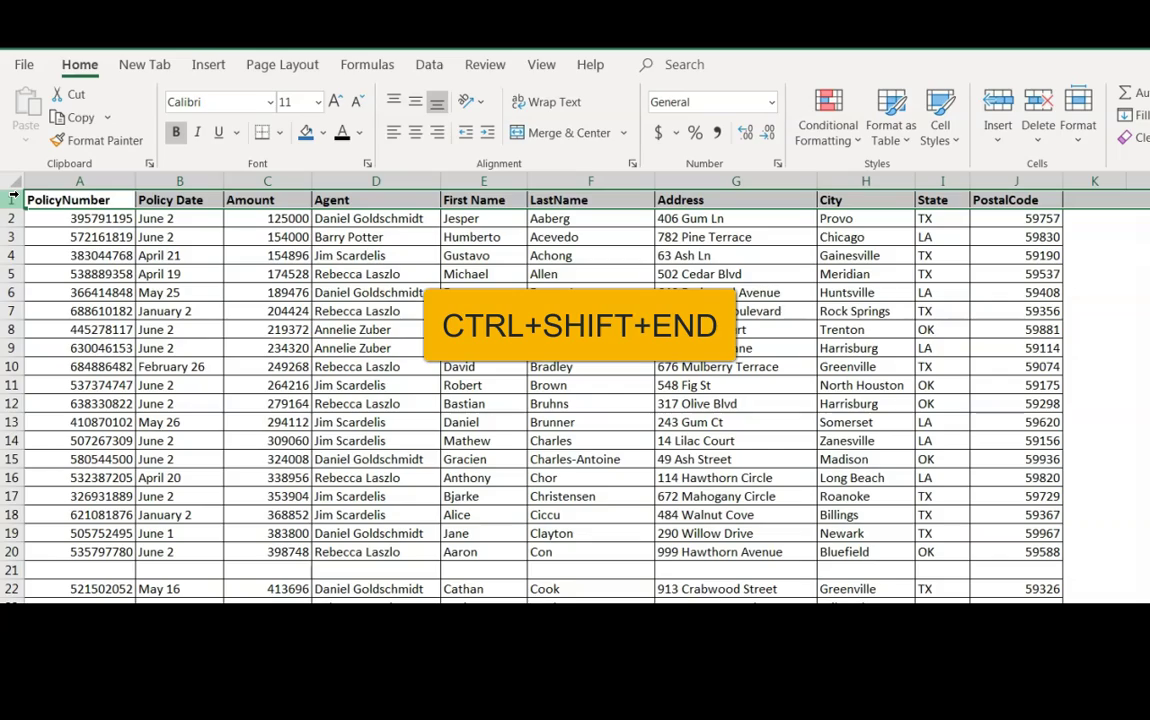
{"action": "key", "text": "ctrl+shift+End"}
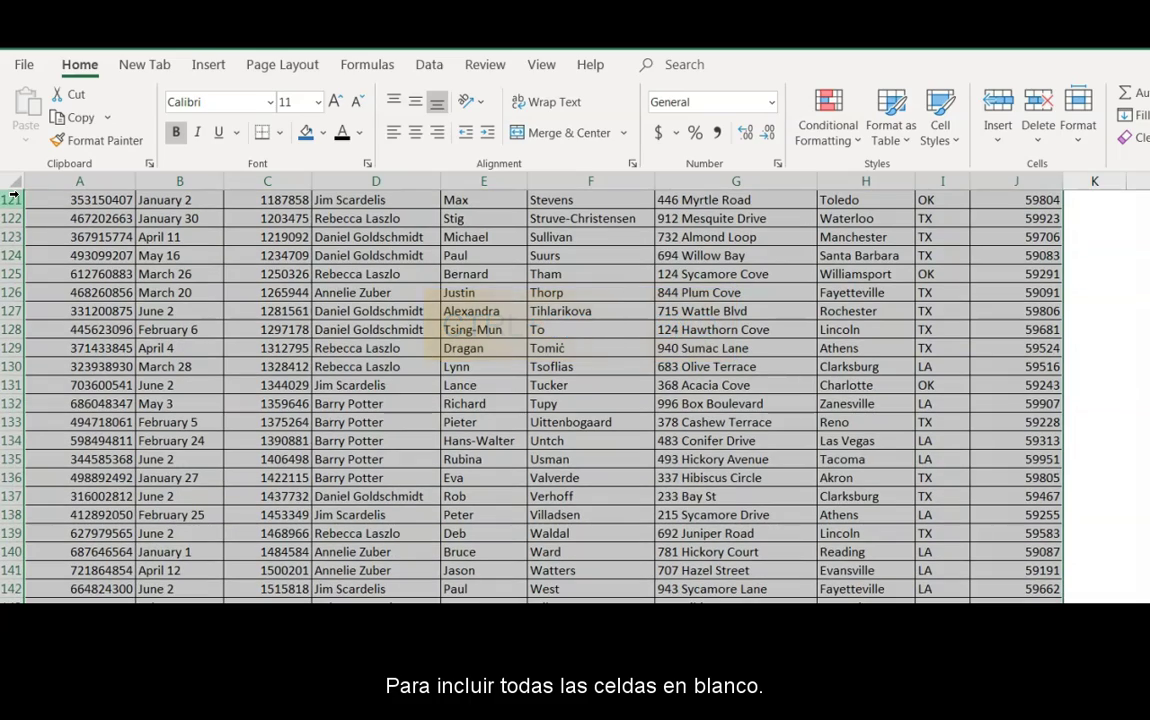
{"action": "scroll", "coordinate": [424, 431], "scroll_direction": "down", "scroll_amount": 3}
{"action": "scroll", "coordinate": [424, 431], "scroll_direction": "down", "scroll_amount": 1}
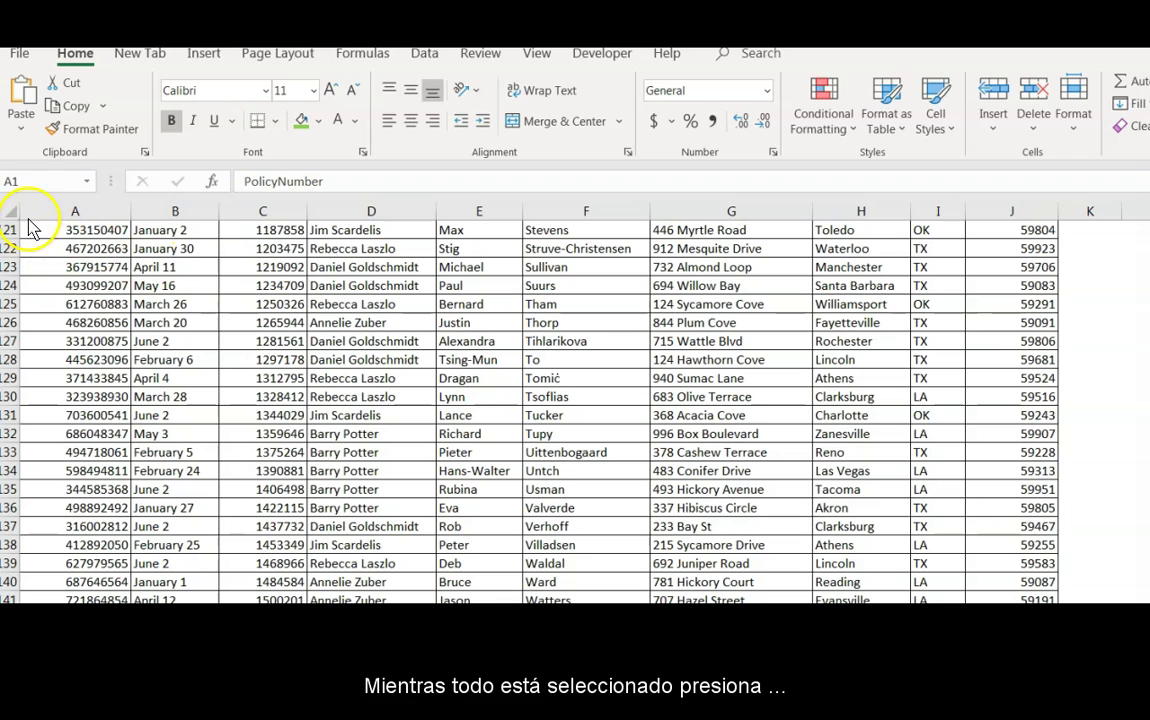
{"action": "left_click", "coordinate": [12, 214]}
{"action": "key", "text": "ctrl+t"}
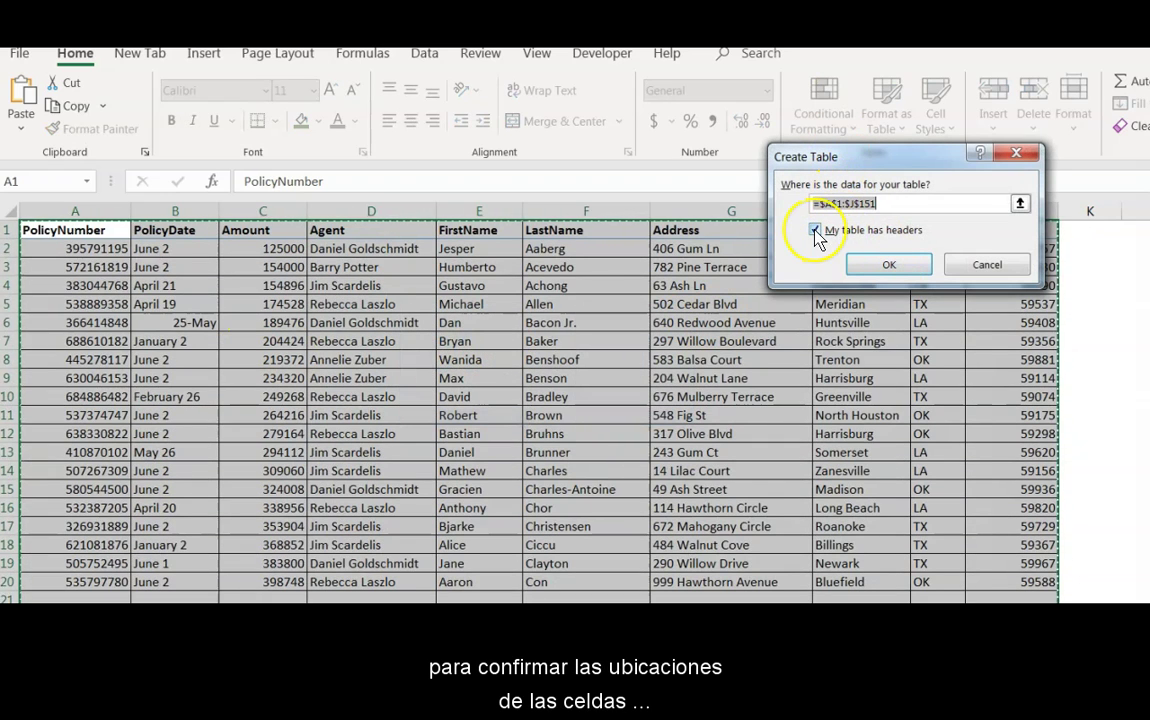
{"action": "left_click", "coordinate": [887, 266]}
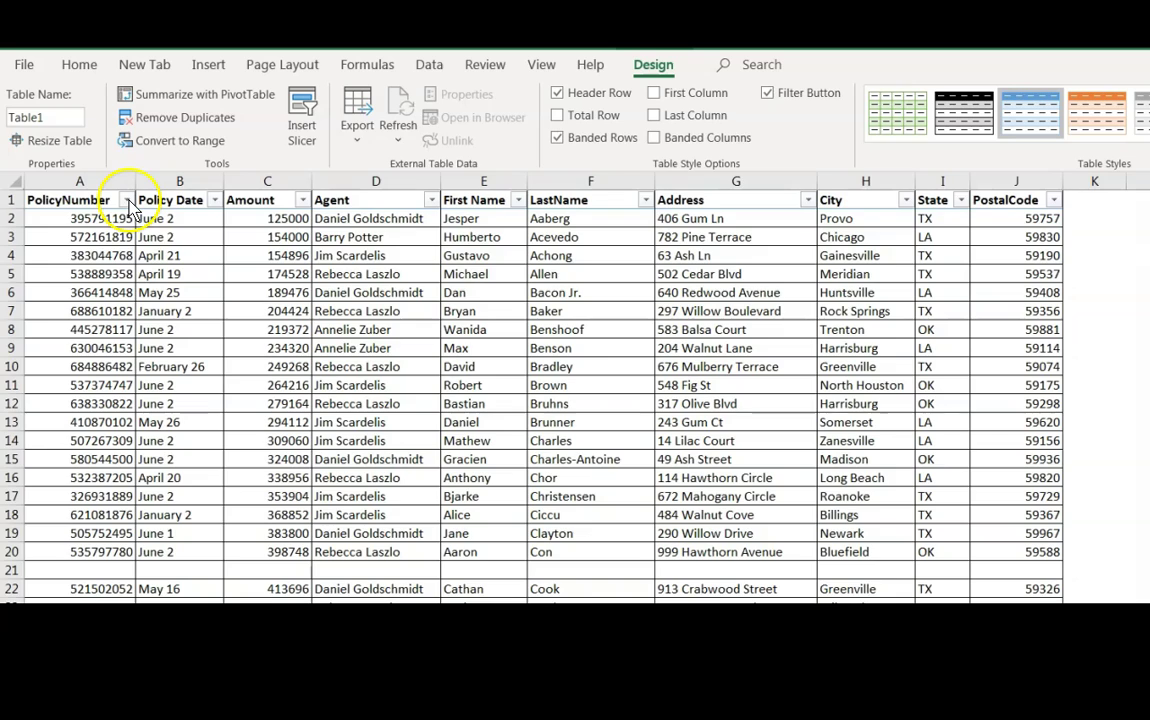
{"action": "left_click", "coordinate": [126, 200]}
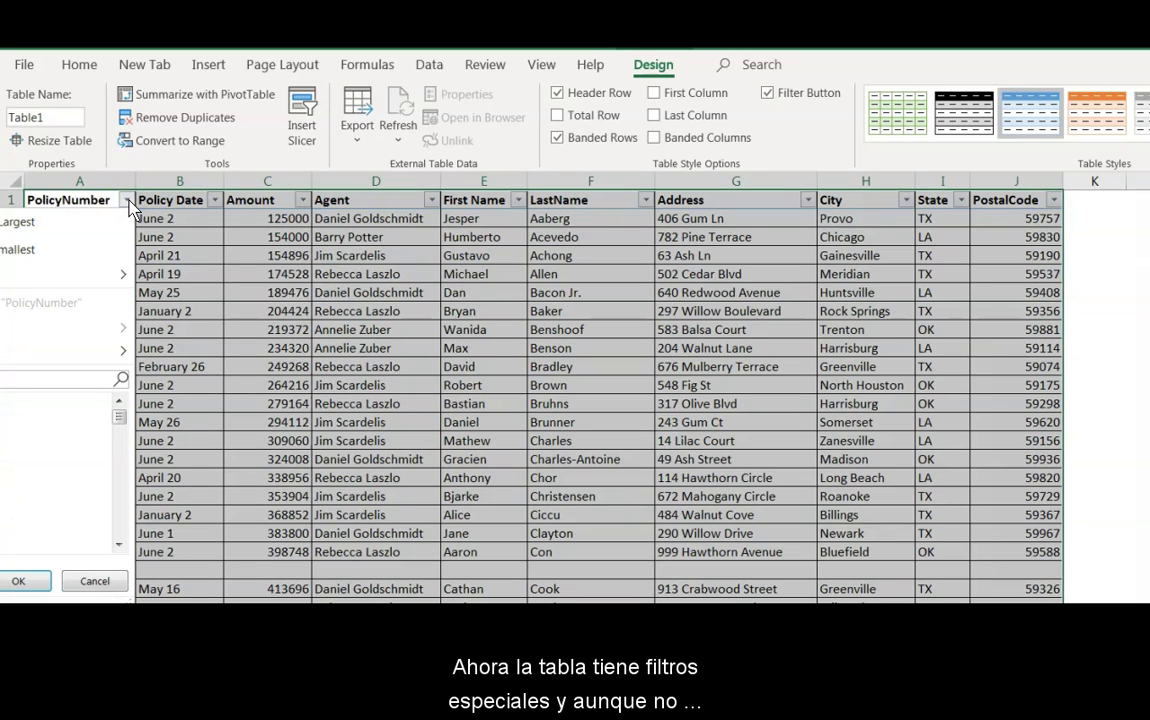
{"action": "left_click", "coordinate": [307, 199]}
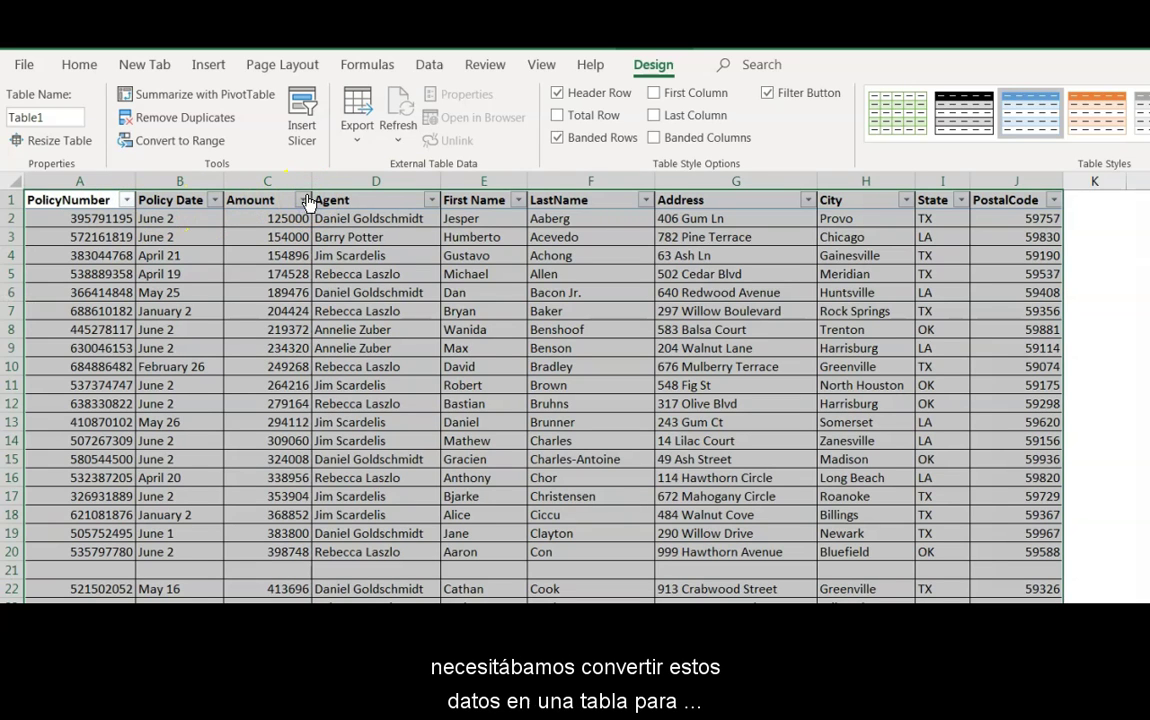
{"action": "left_click", "coordinate": [306, 200]}
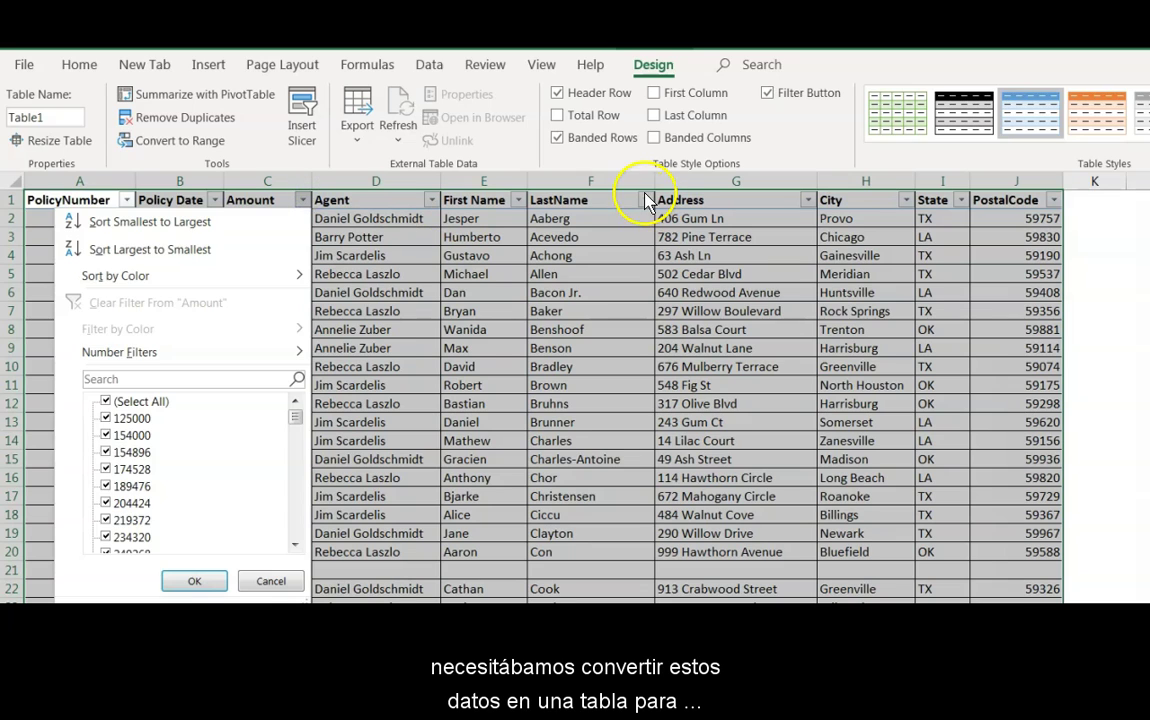
{"action": "left_click", "coordinate": [645, 200]}
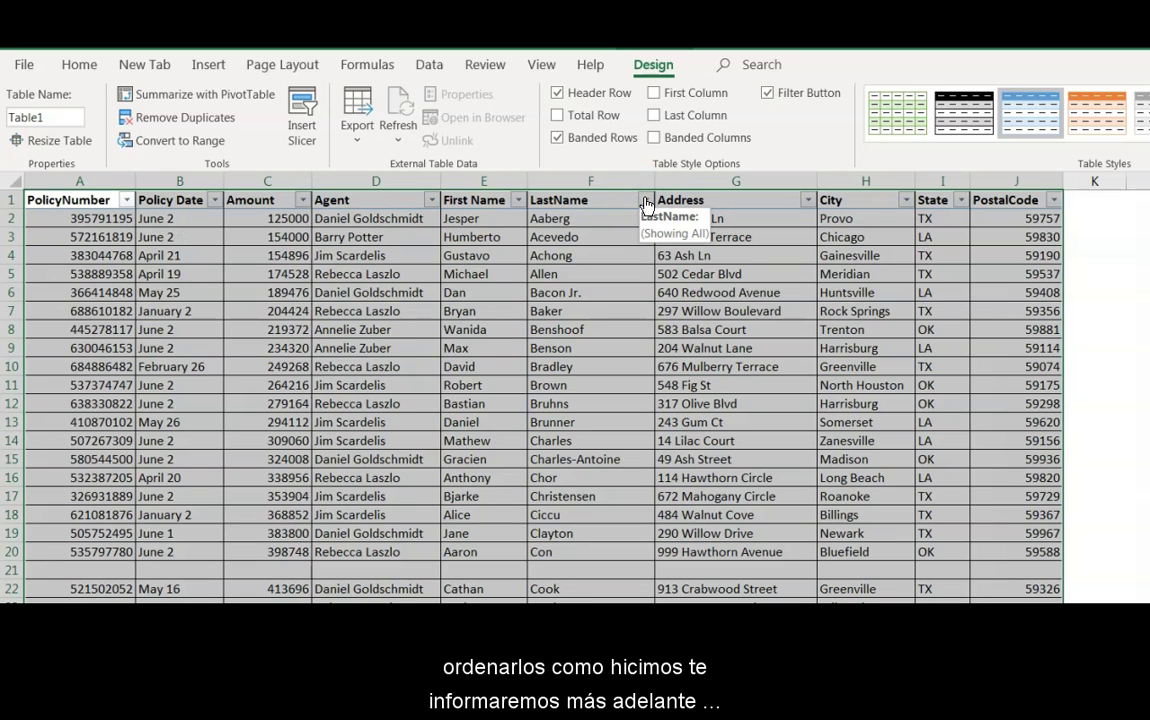
{"action": "left_click", "coordinate": [128, 201]}
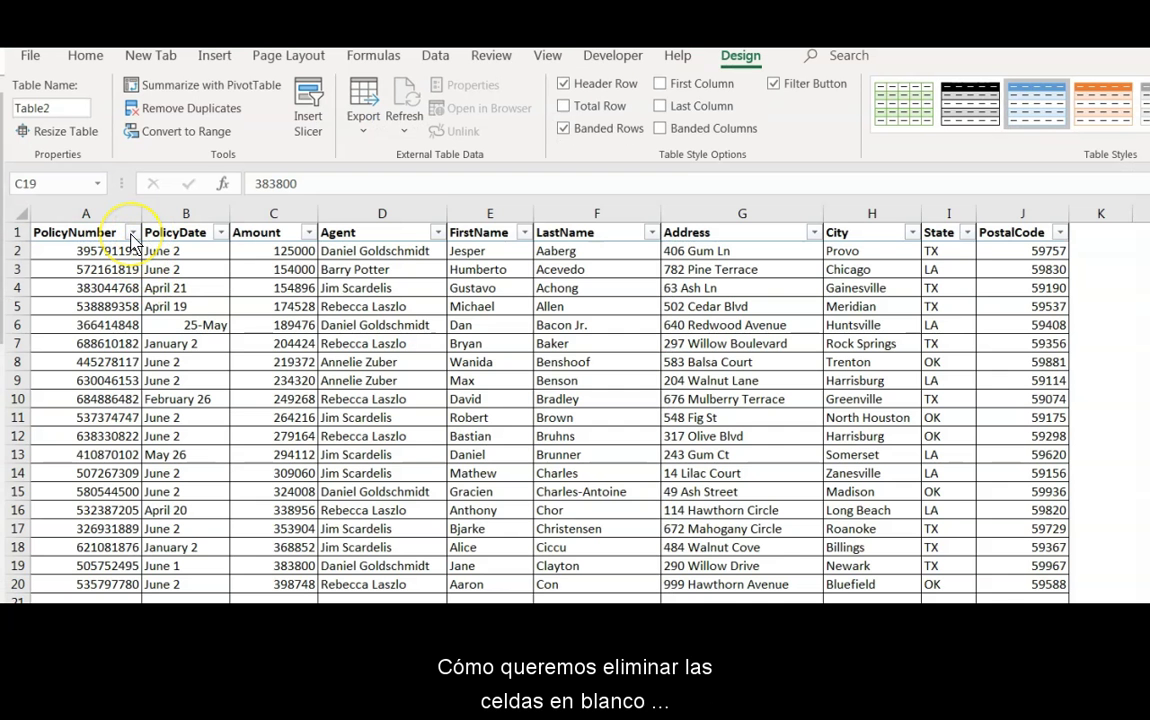
Step: Filter the PolicyNumber column to show only (Blanks)
{"action": "left_click", "coordinate": [132, 234]}
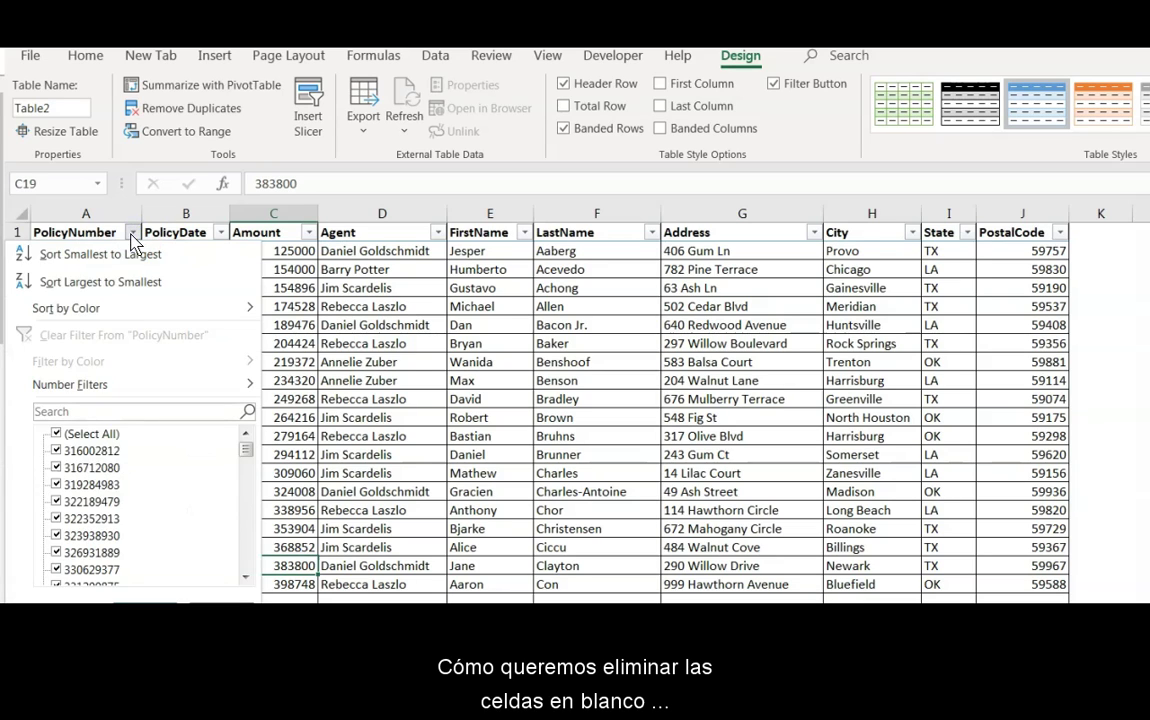
{"action": "left_click", "coordinate": [65, 406]}
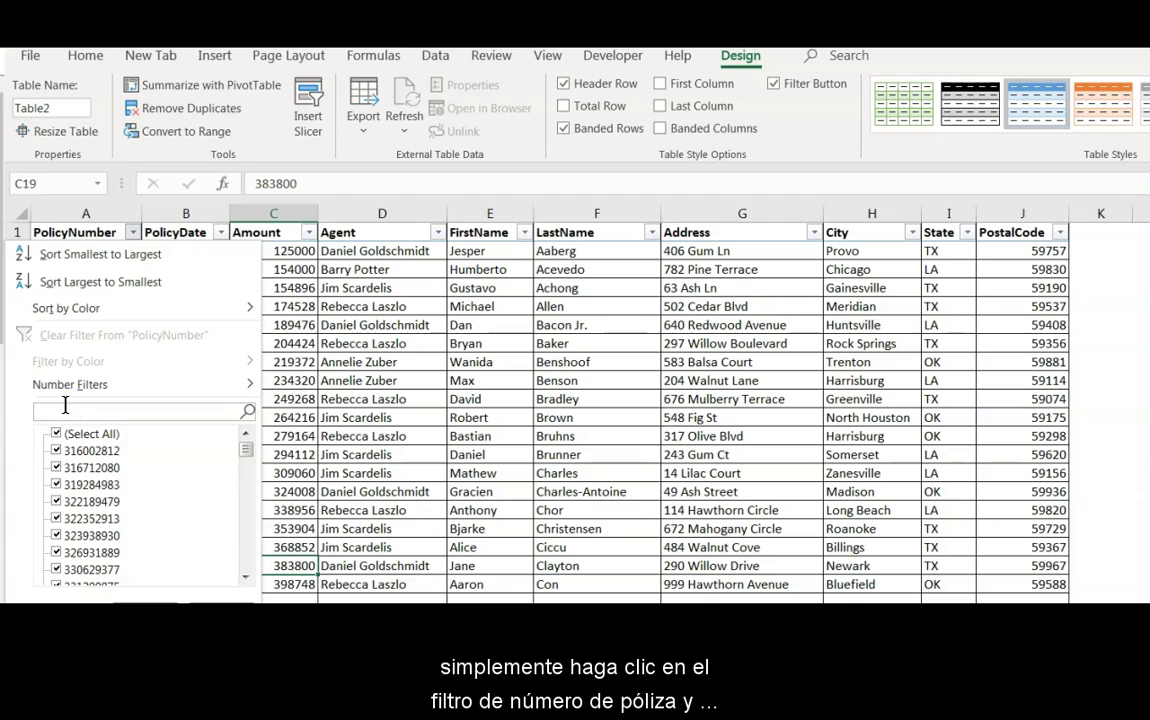
{"action": "type", "text": "blank"}
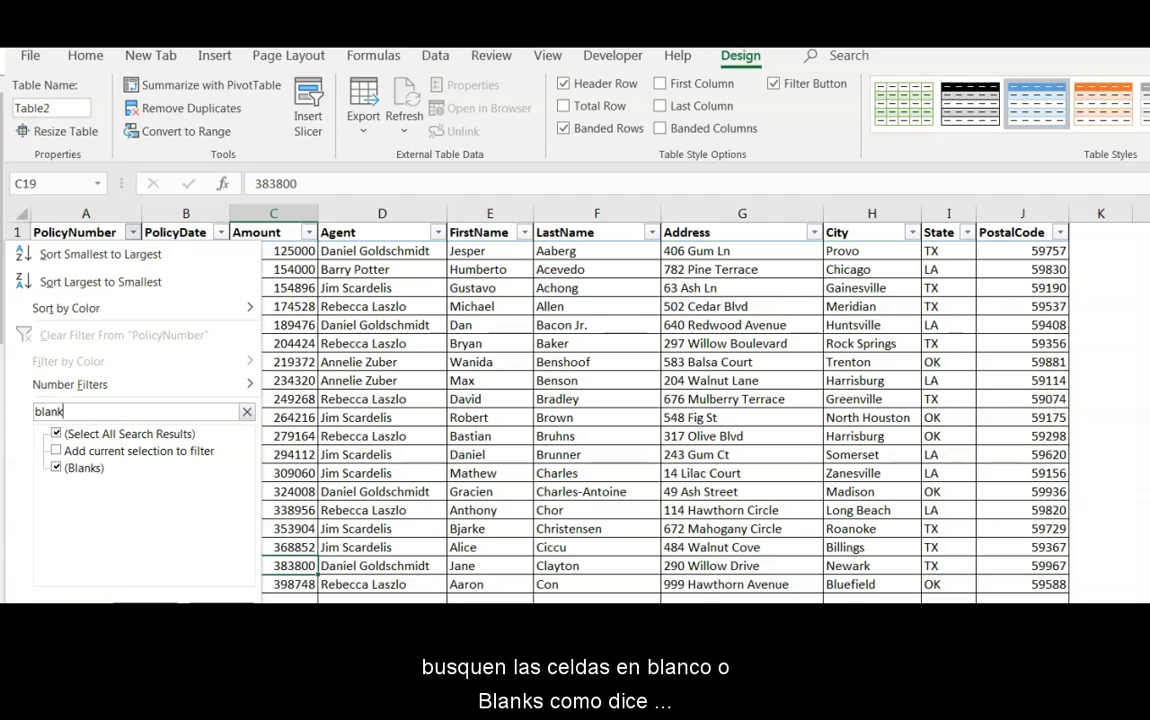
{"action": "left_click", "coordinate": [154, 645]}
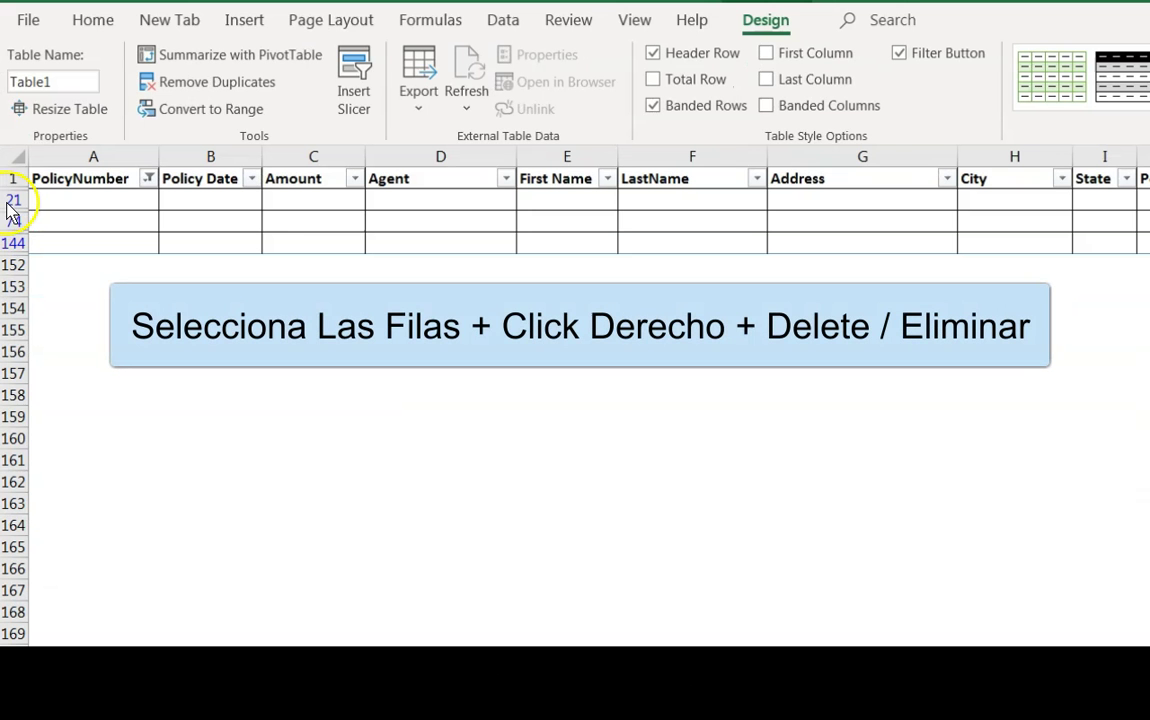
Step: Delete the three blank table rows and clear the PolicyNumber filter
{"action": "left_click_drag", "start_coordinate": [10, 200], "coordinate": [20, 252]}
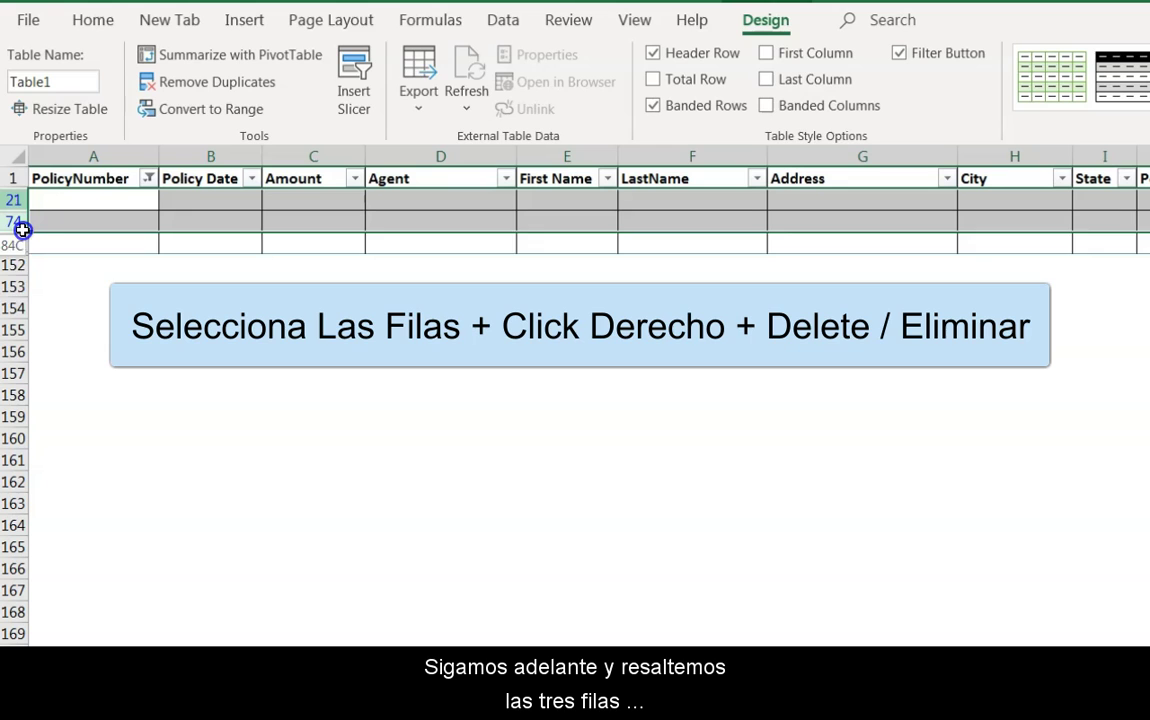
{"action": "left_click", "coordinate": [95, 19]}
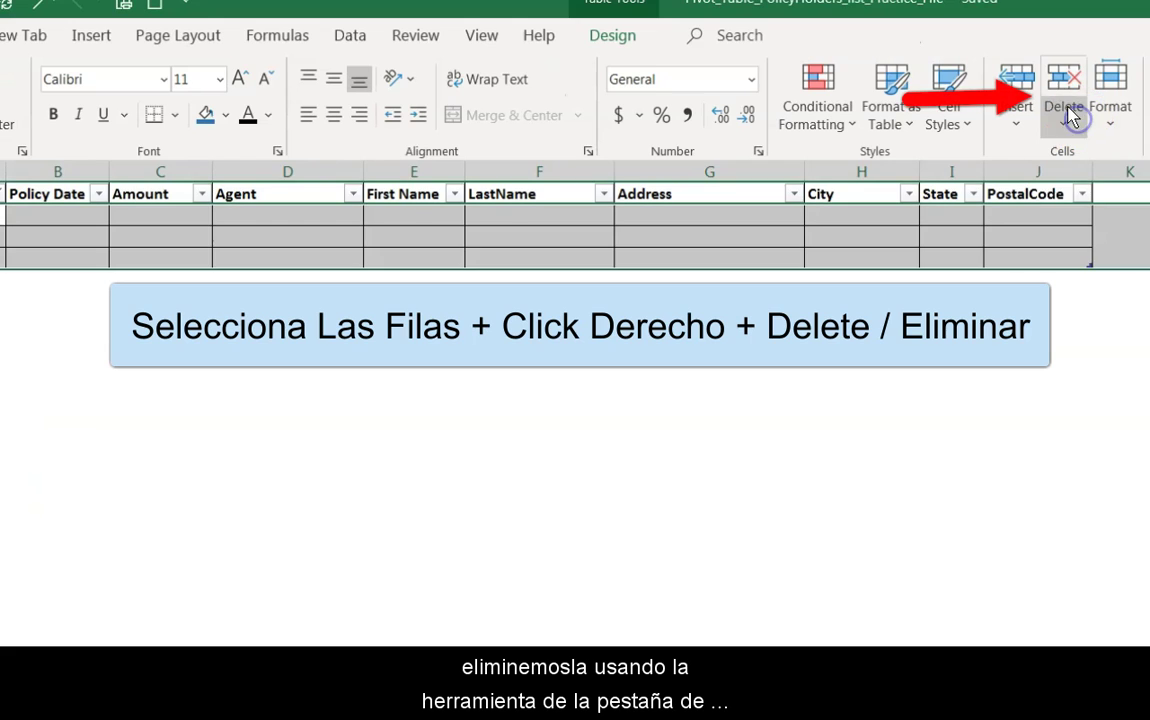
{"action": "left_click", "coordinate": [1068, 117]}
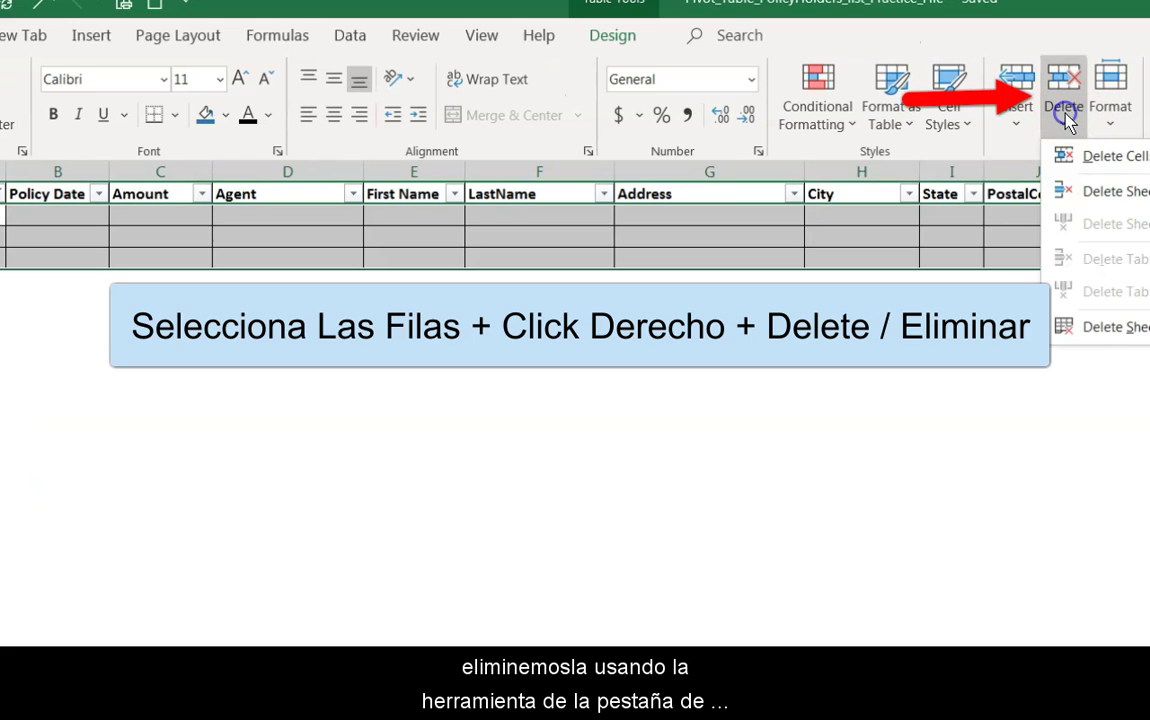
{"action": "left_click", "coordinate": [1060, 195]}
{"action": "left_click", "coordinate": [707, 430]}
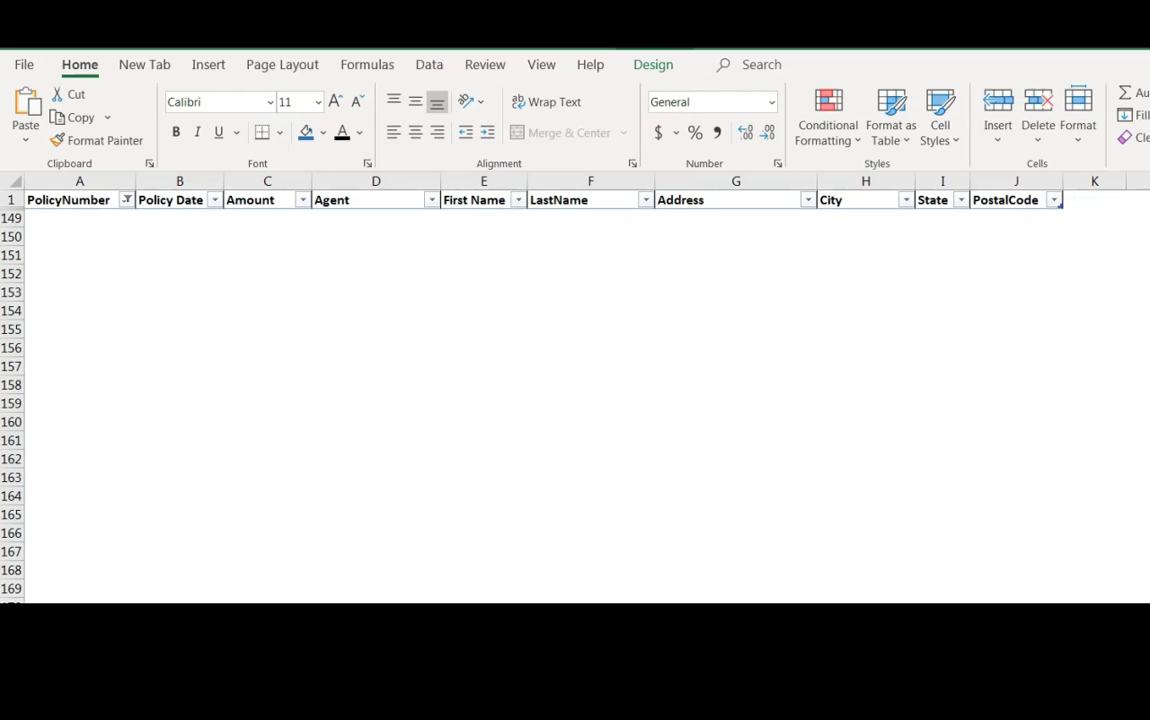
{"action": "left_click", "coordinate": [122, 204]}
{"action": "left_click", "coordinate": [85, 302]}
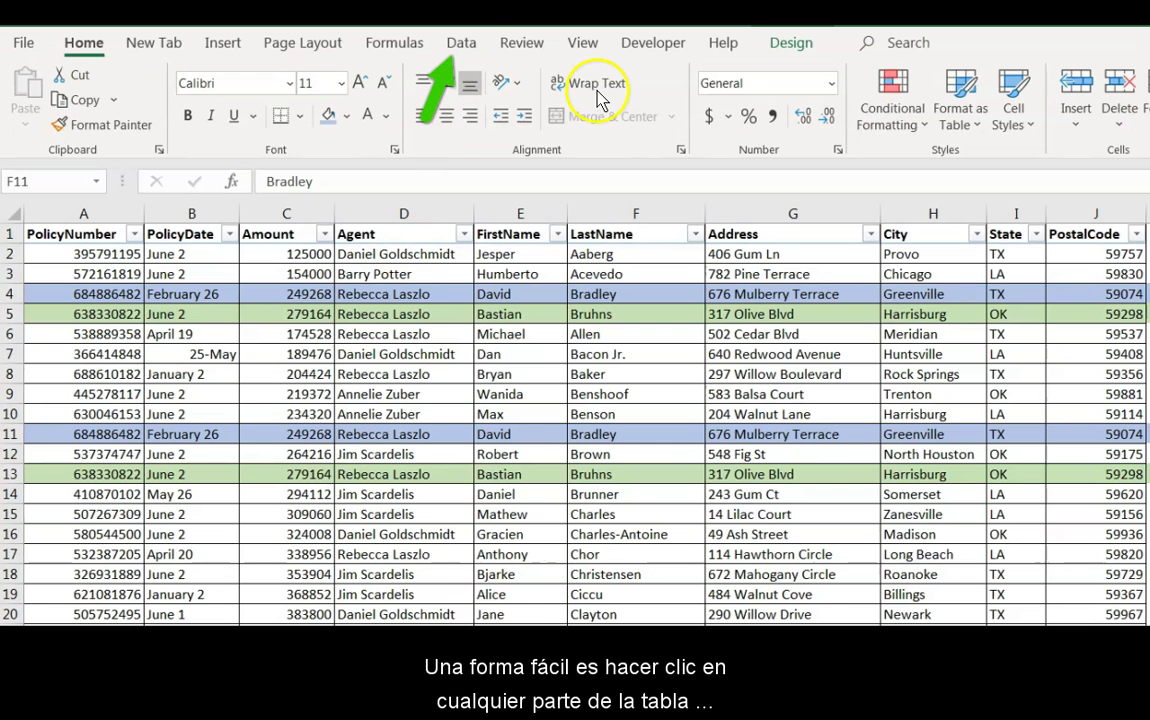
Step: Run Remove Duplicates checking only the PolicyNumber column, then confirm the message
{"action": "left_click", "coordinate": [465, 43]}
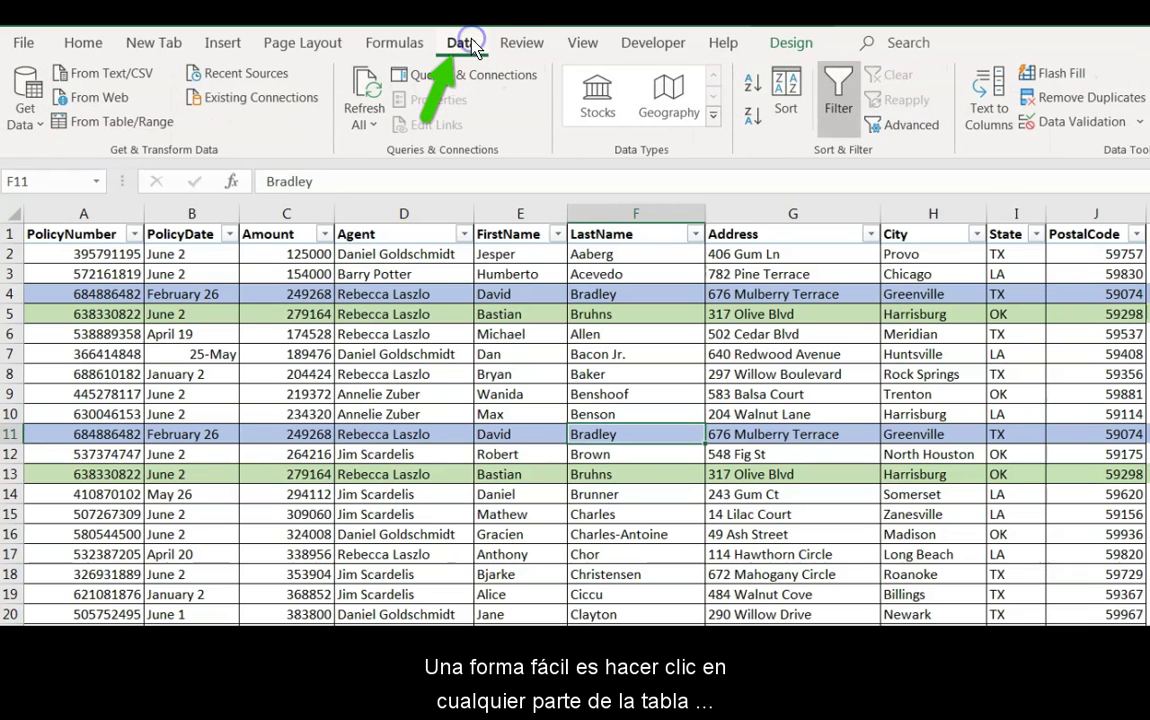
{"action": "left_click", "coordinate": [1088, 98]}
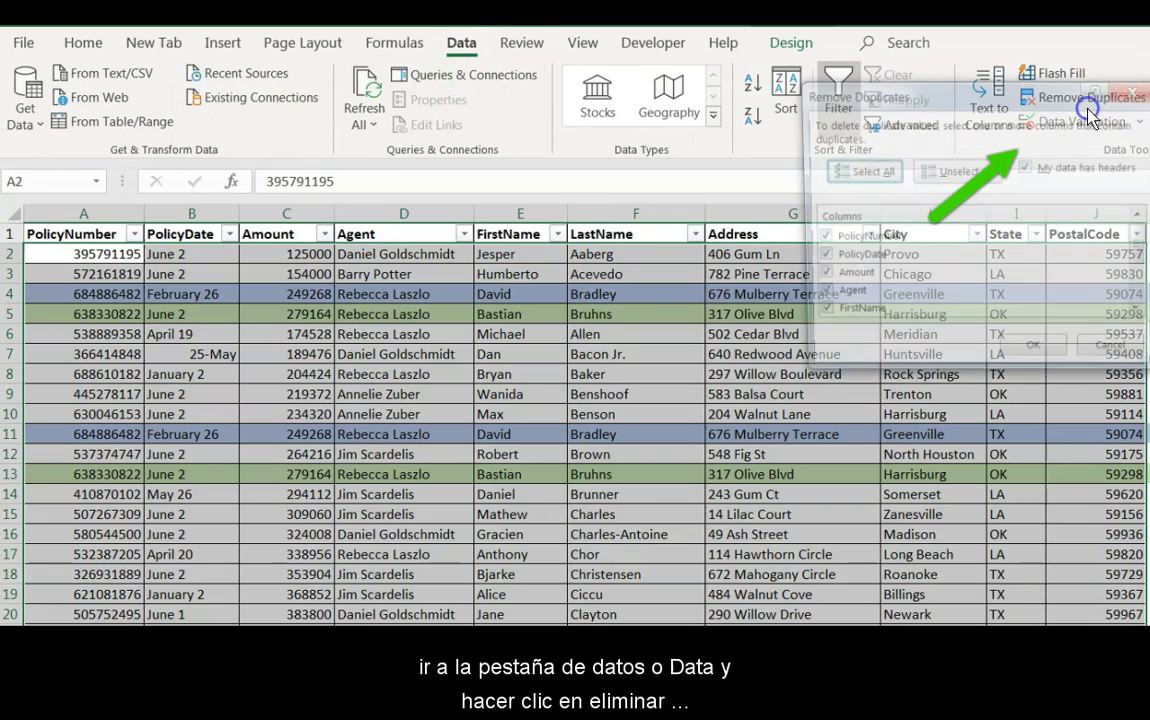
{"action": "left_click", "coordinate": [960, 172]}
{"action": "left_click", "coordinate": [855, 240]}
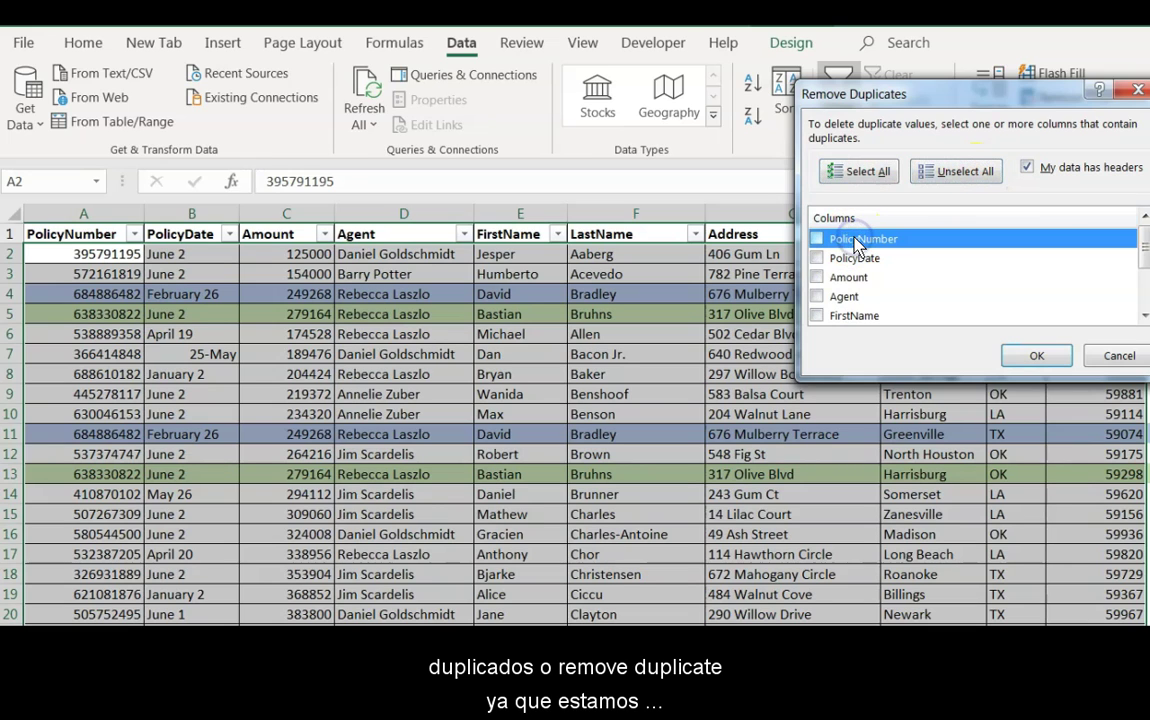
{"action": "left_click", "coordinate": [1035, 357]}
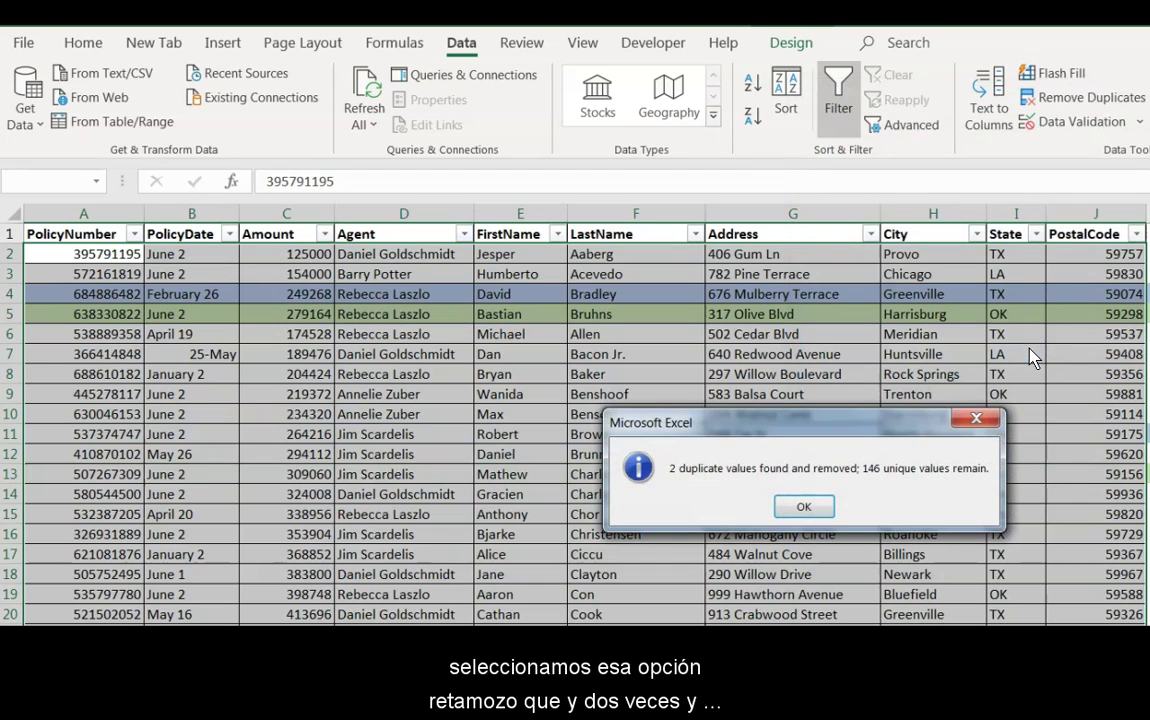
{"action": "left_click", "coordinate": [830, 510]}
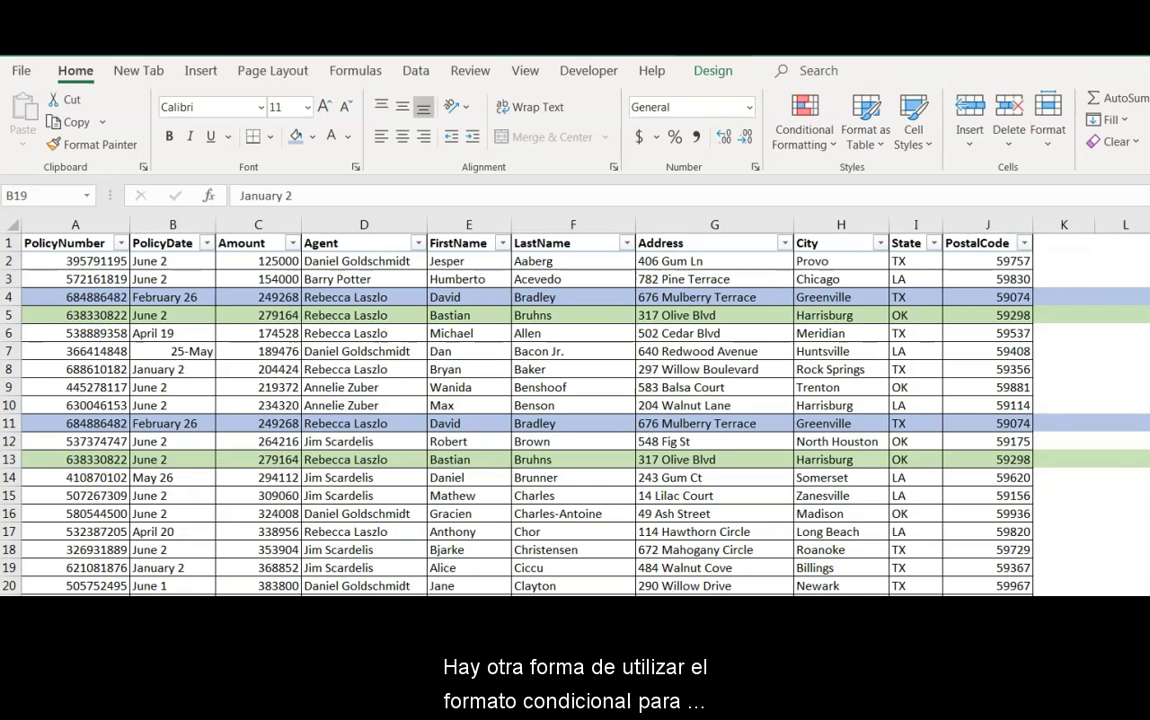
Step: Apply Duplicate Values conditional formatting to column A with light red fill and dark red text
{"action": "left_click", "coordinate": [97, 222]}
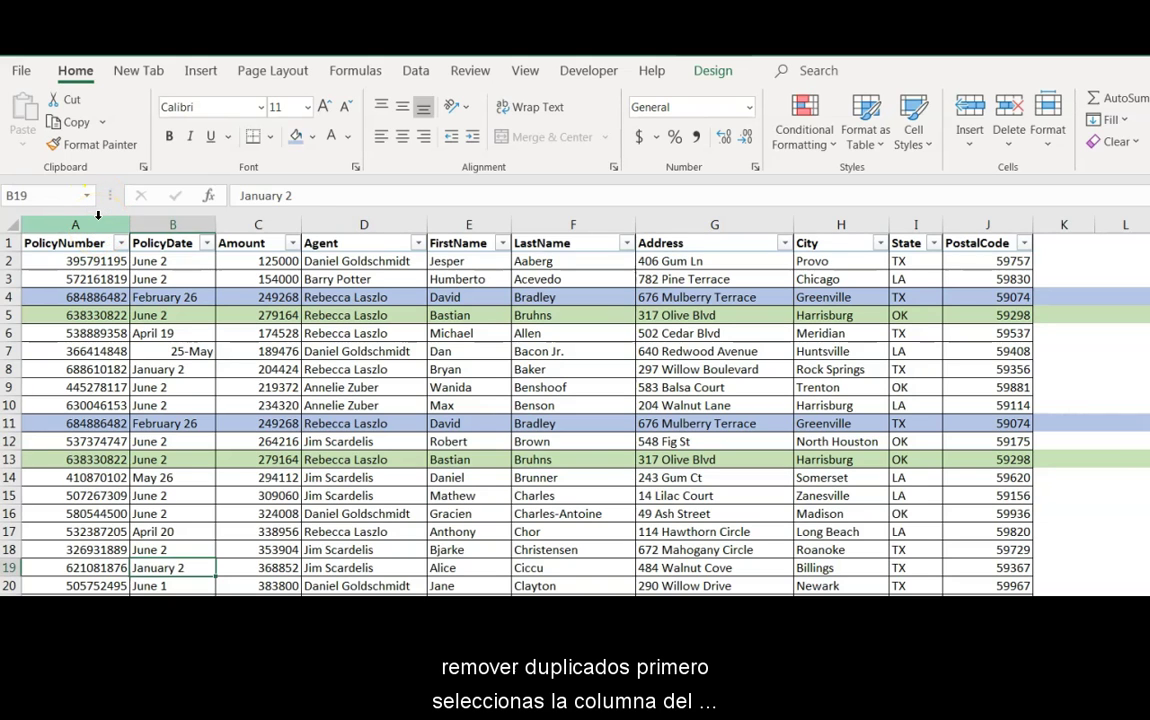
{"action": "left_click", "coordinate": [97, 216]}
{"action": "left_click", "coordinate": [84, 82]}
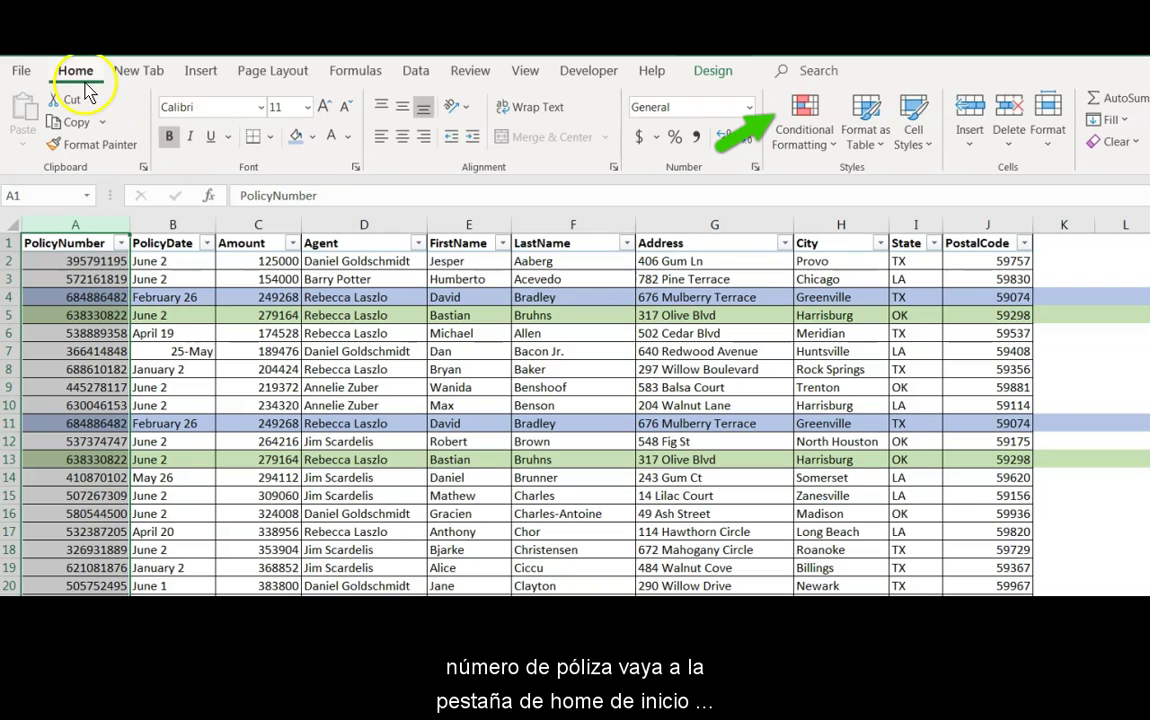
{"action": "left_click", "coordinate": [775, 120]}
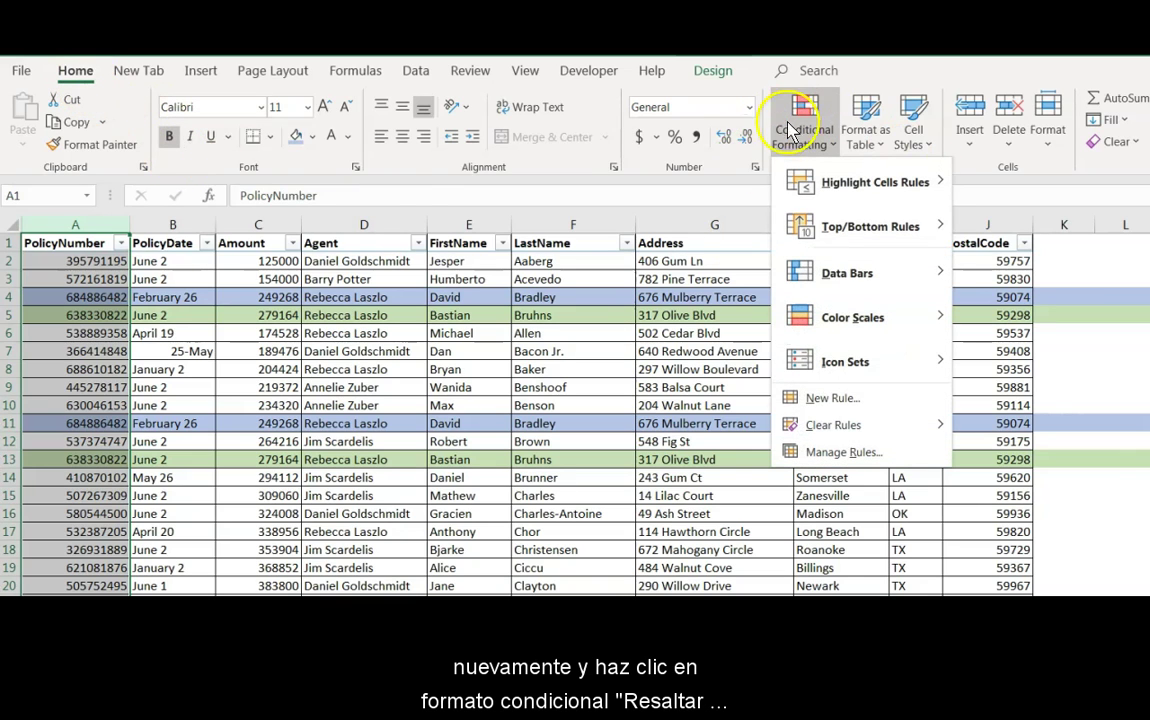
{"action": "mouse_move", "coordinate": [860, 182]}
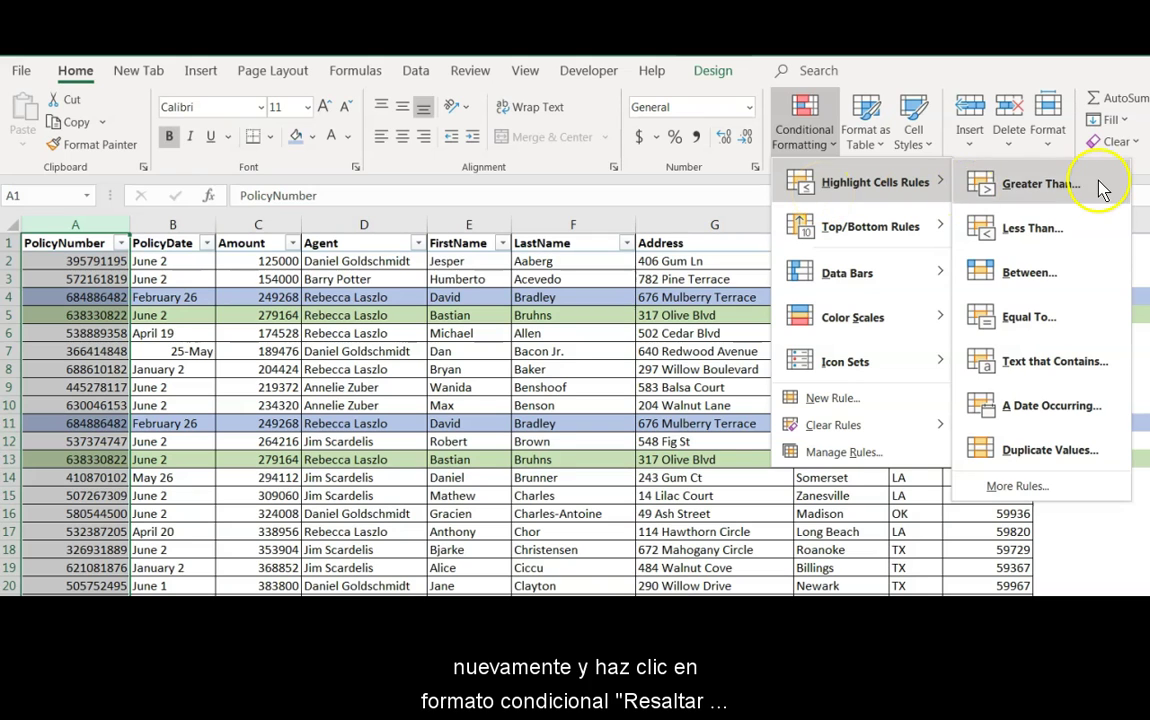
{"action": "left_click", "coordinate": [979, 450]}
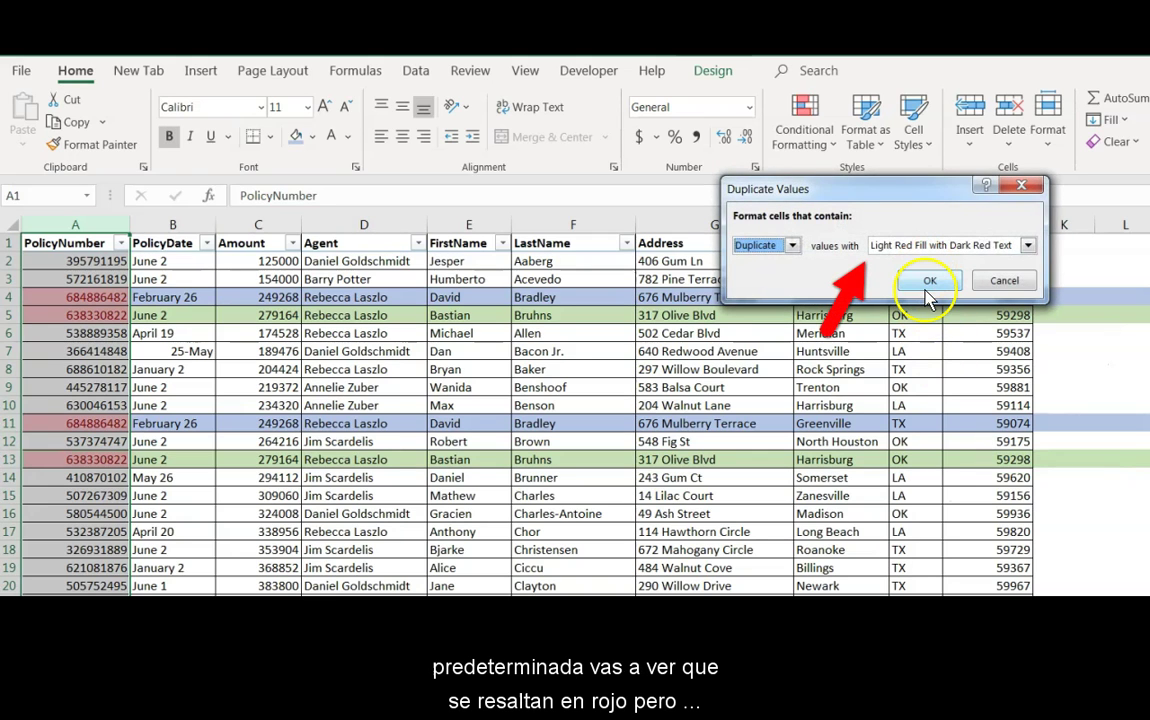
{"action": "left_click", "coordinate": [929, 281]}
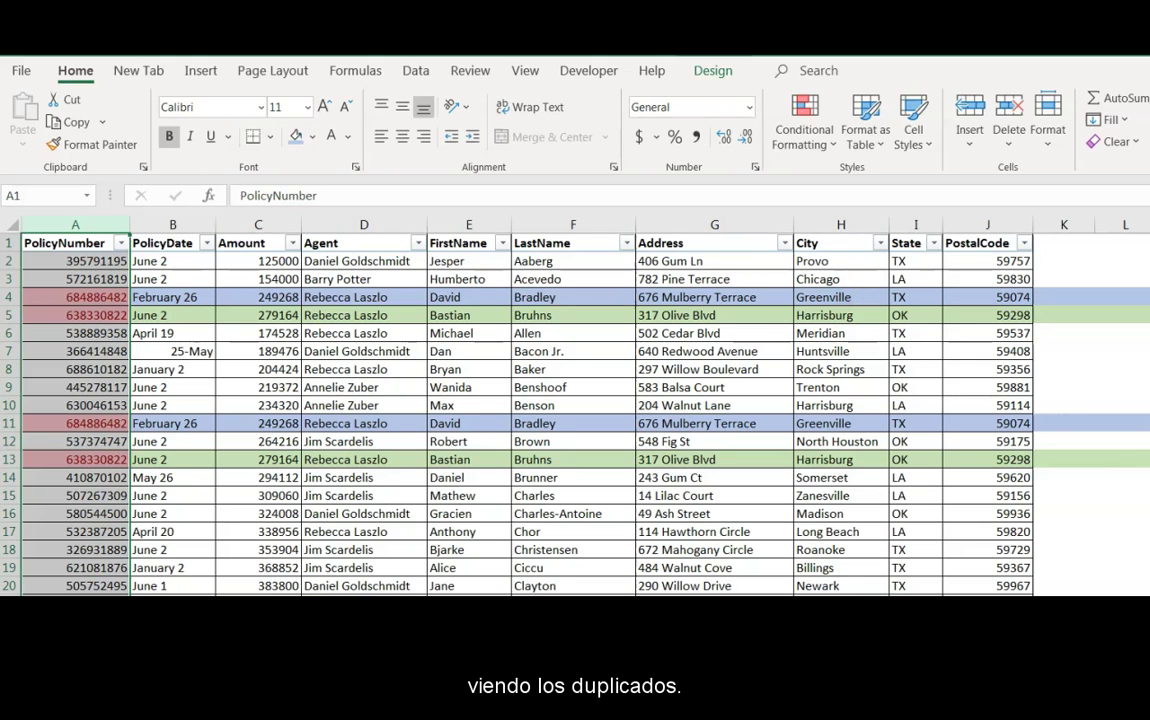
{"action": "left_click", "coordinate": [363, 423]}
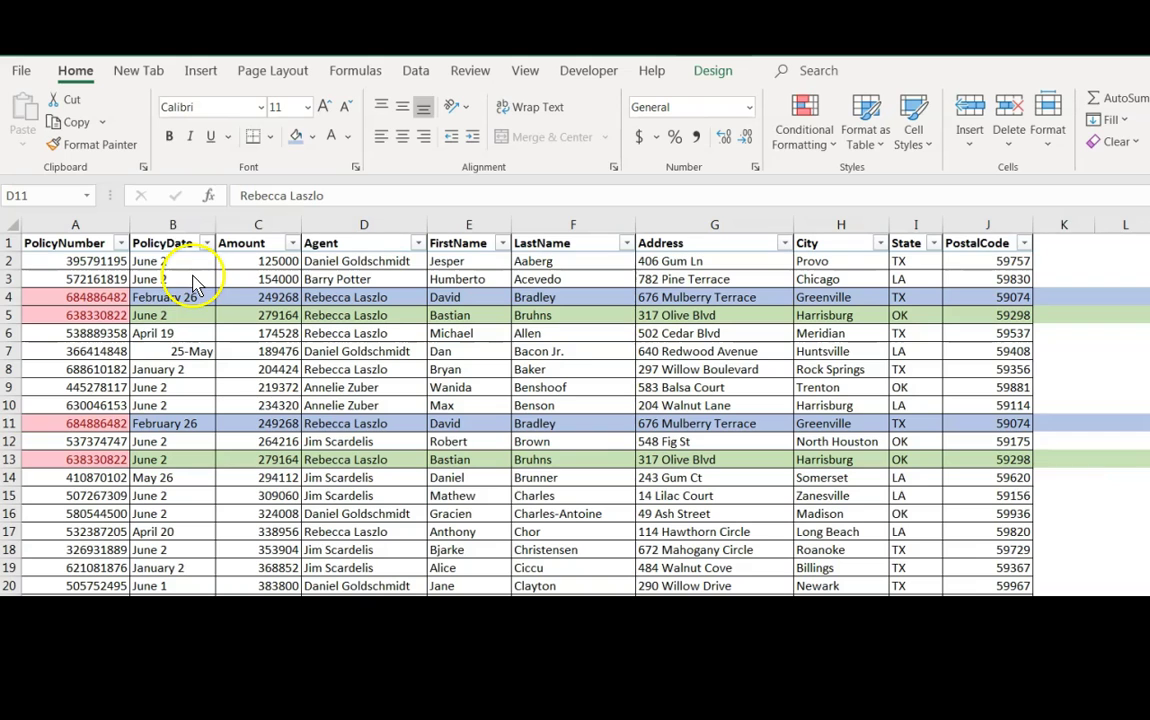
Step: Sort PolicyNumber by pink cell color and delete the duplicate rows 2–3
{"action": "left_click", "coordinate": [118, 244]}
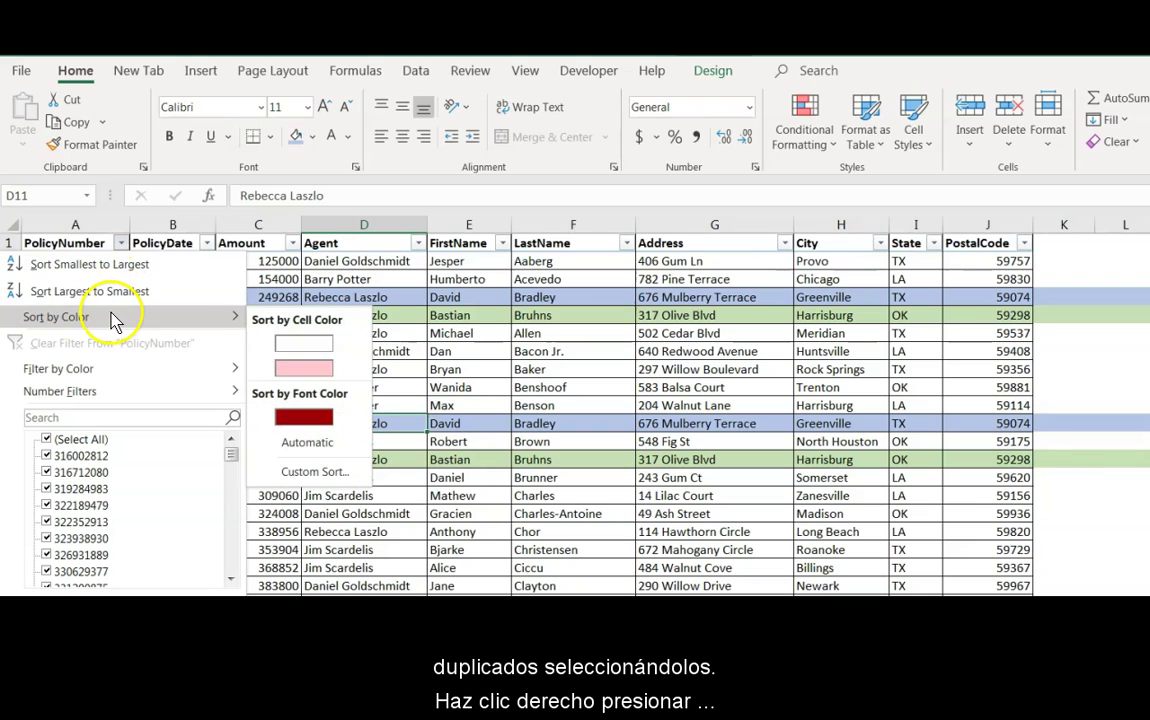
{"action": "mouse_move", "coordinate": [56, 317]}
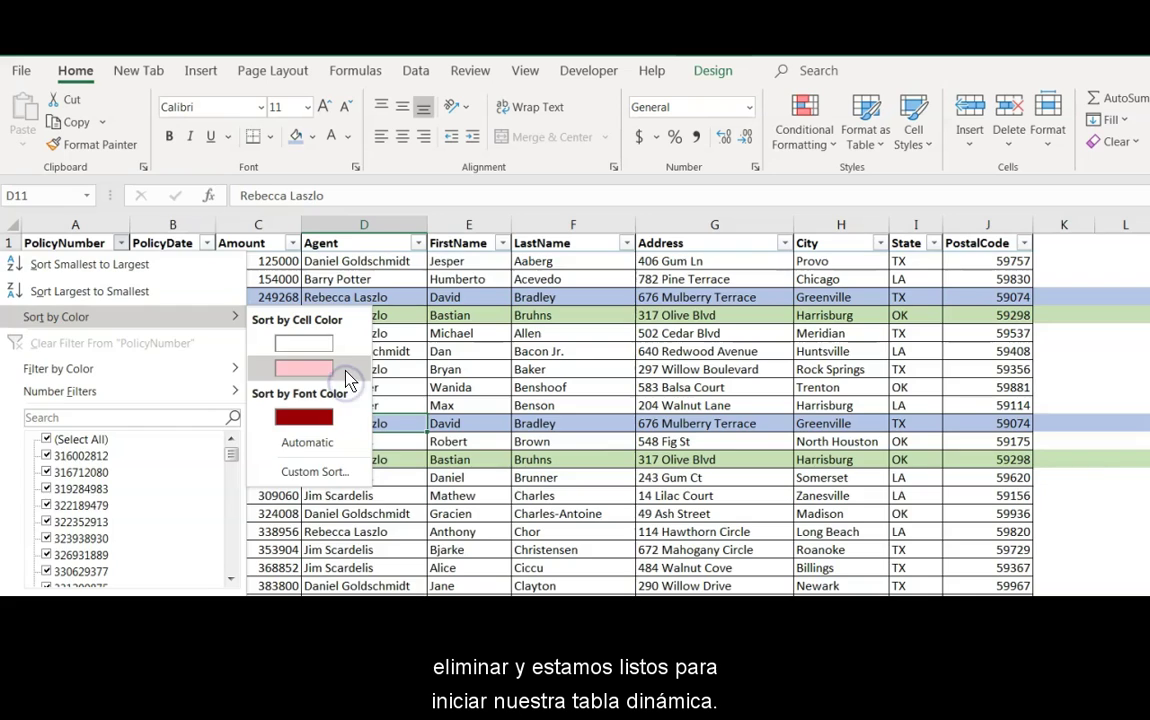
{"action": "left_click", "coordinate": [344, 369]}
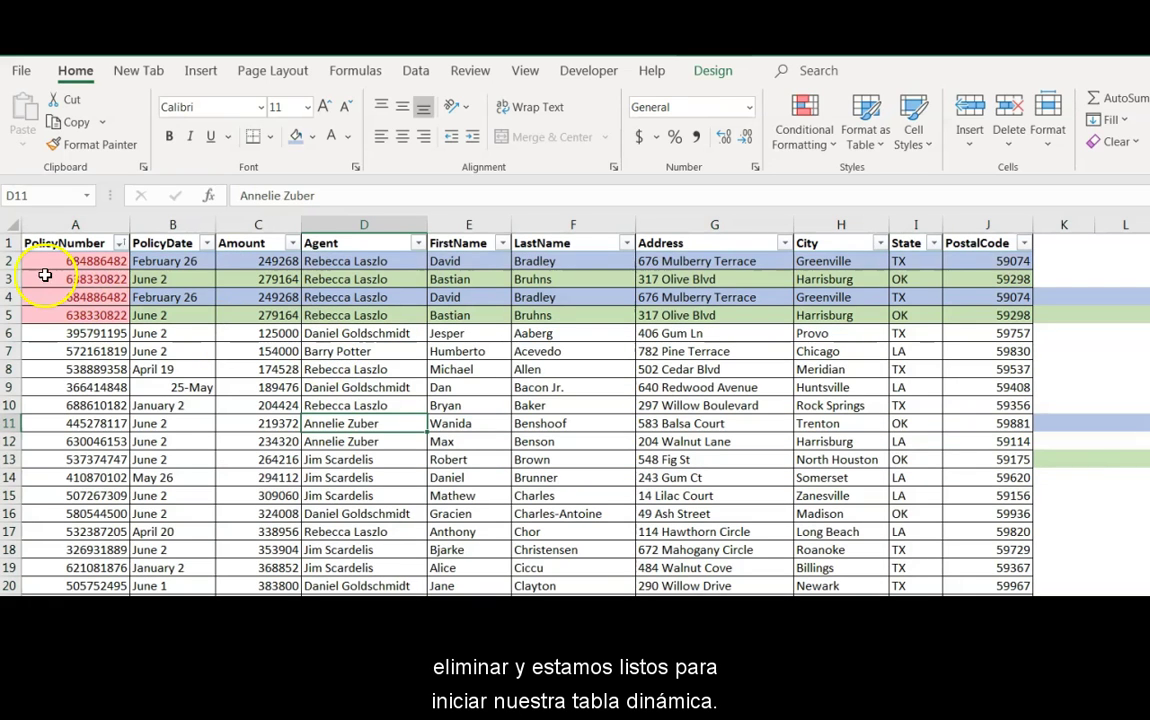
{"action": "left_click", "coordinate": [12, 261]}
{"action": "left_click_drag", "start_coordinate": [14, 269], "coordinate": [14, 279]}
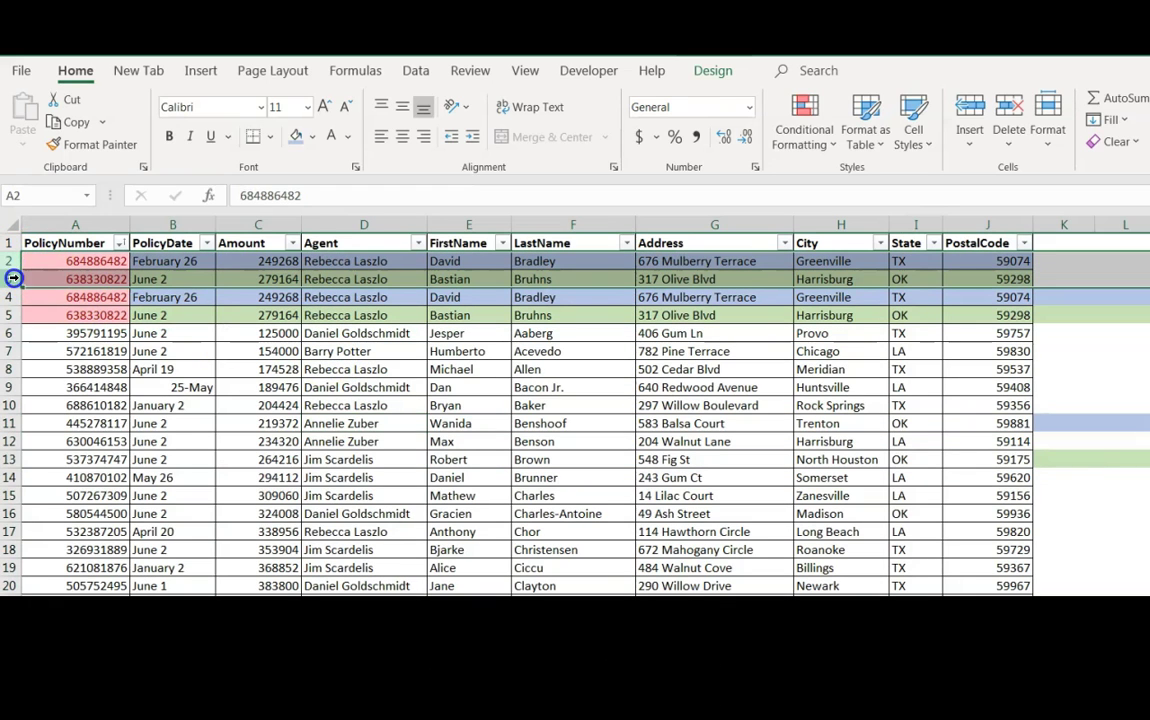
{"action": "right_click", "coordinate": [14, 272]}
{"action": "left_click", "coordinate": [60, 463]}
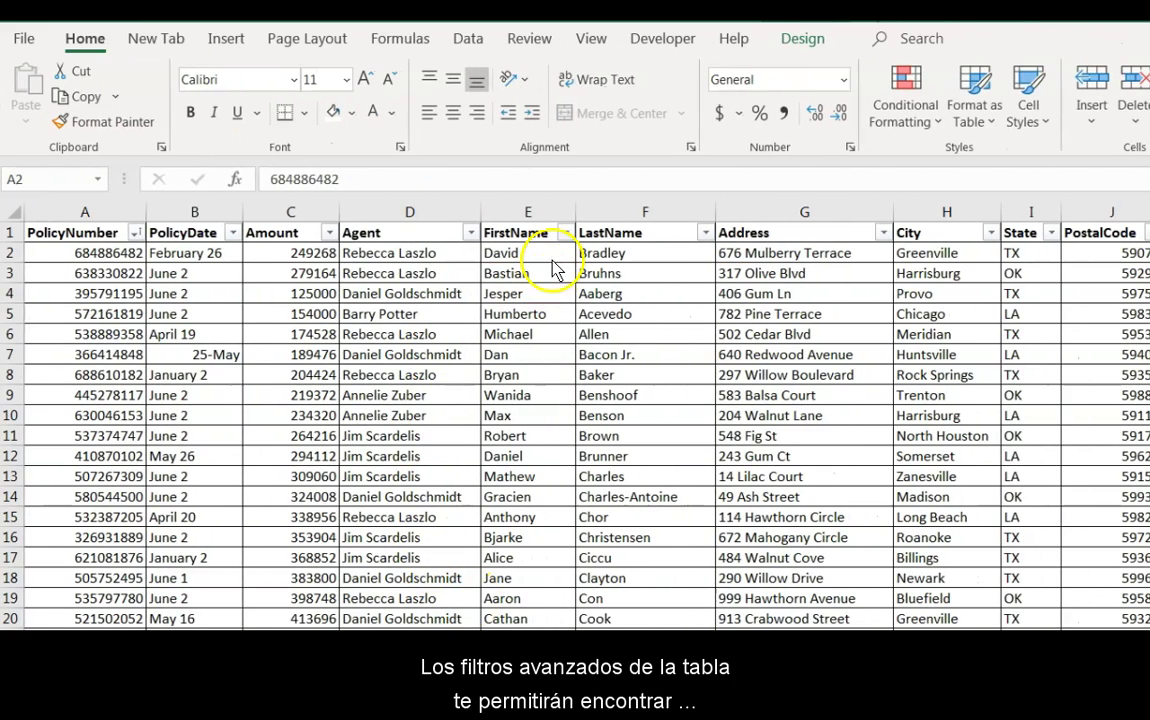
{"action": "left_click", "coordinate": [705, 233]}
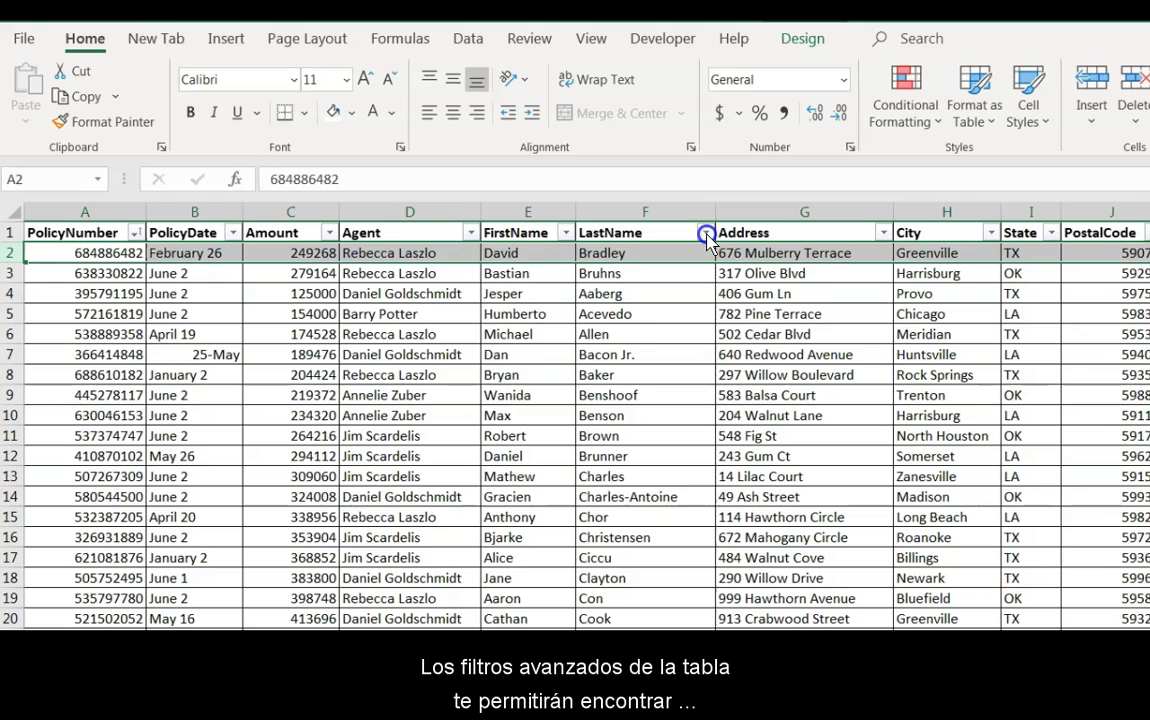
{"action": "left_click", "coordinate": [563, 429]}
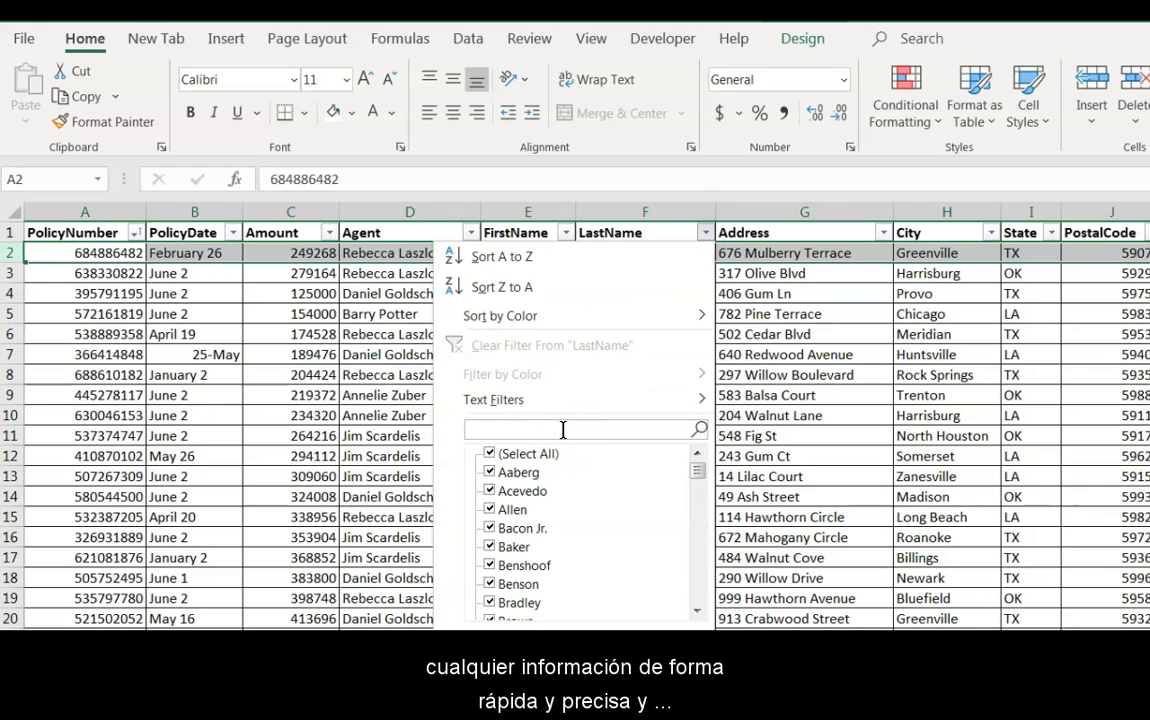
{"action": "type", "text": "c"}
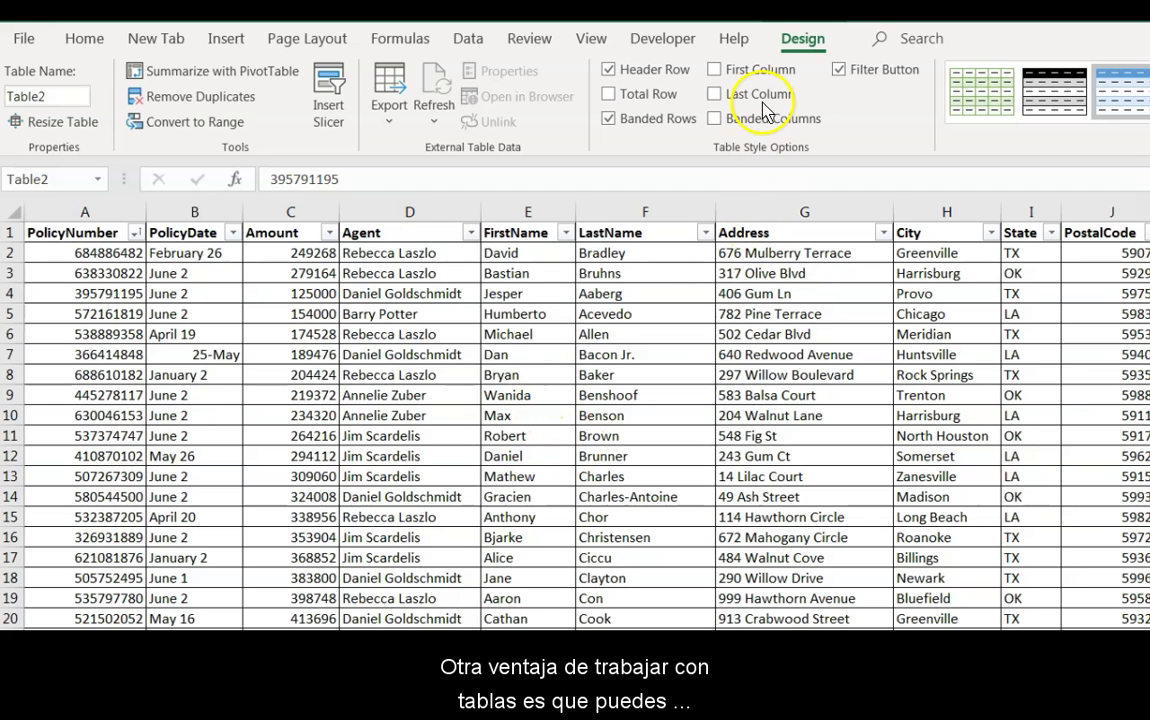
{"action": "left_click", "coordinate": [386, 118]}
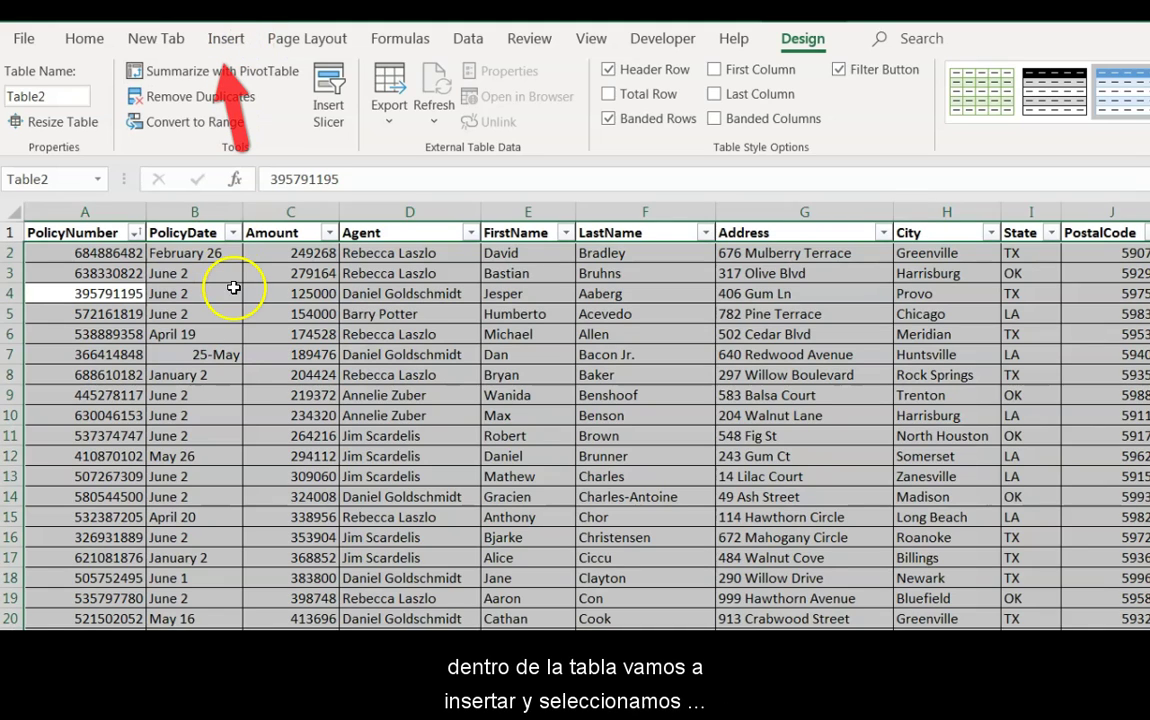
Step: Insert a PivotTable from Table2, placed on a New Worksheet
{"action": "left_click", "coordinate": [228, 292]}
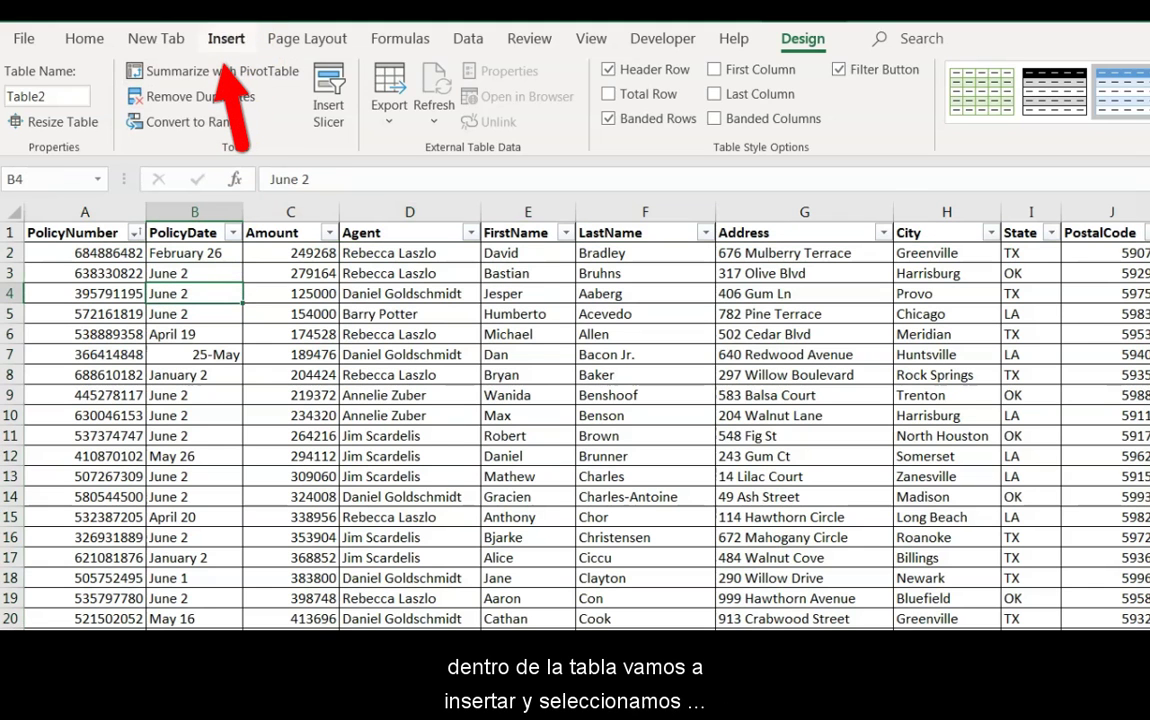
{"action": "left_click", "coordinate": [226, 38]}
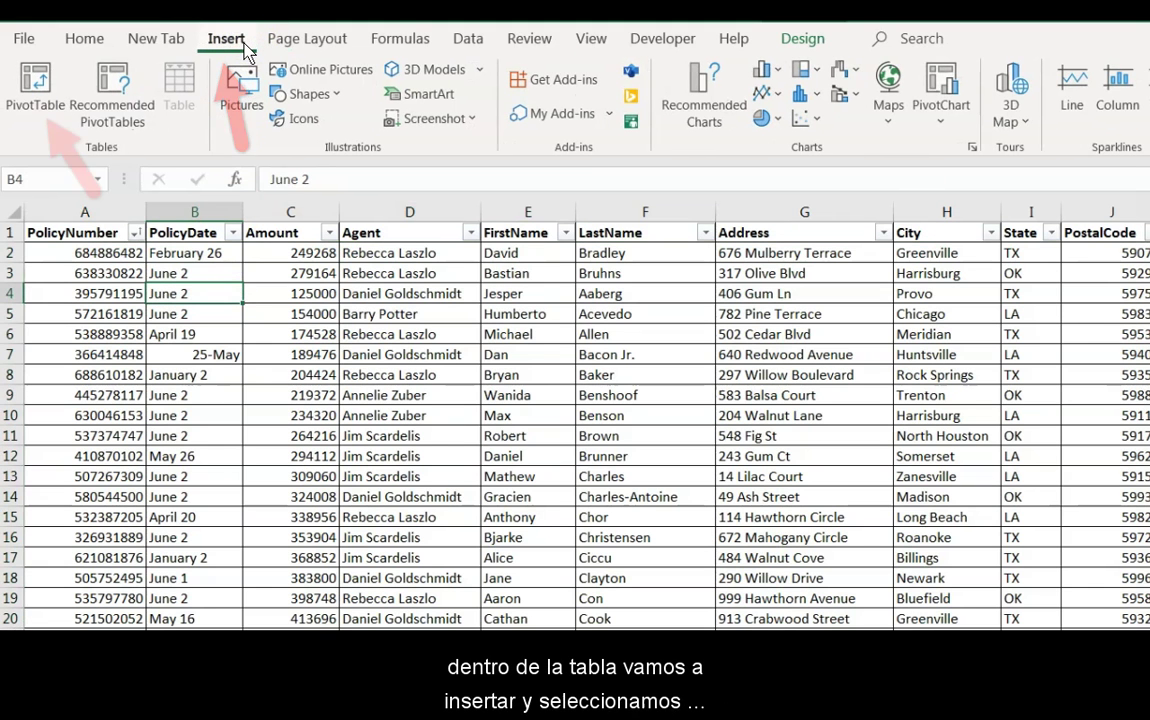
{"action": "left_click", "coordinate": [37, 95]}
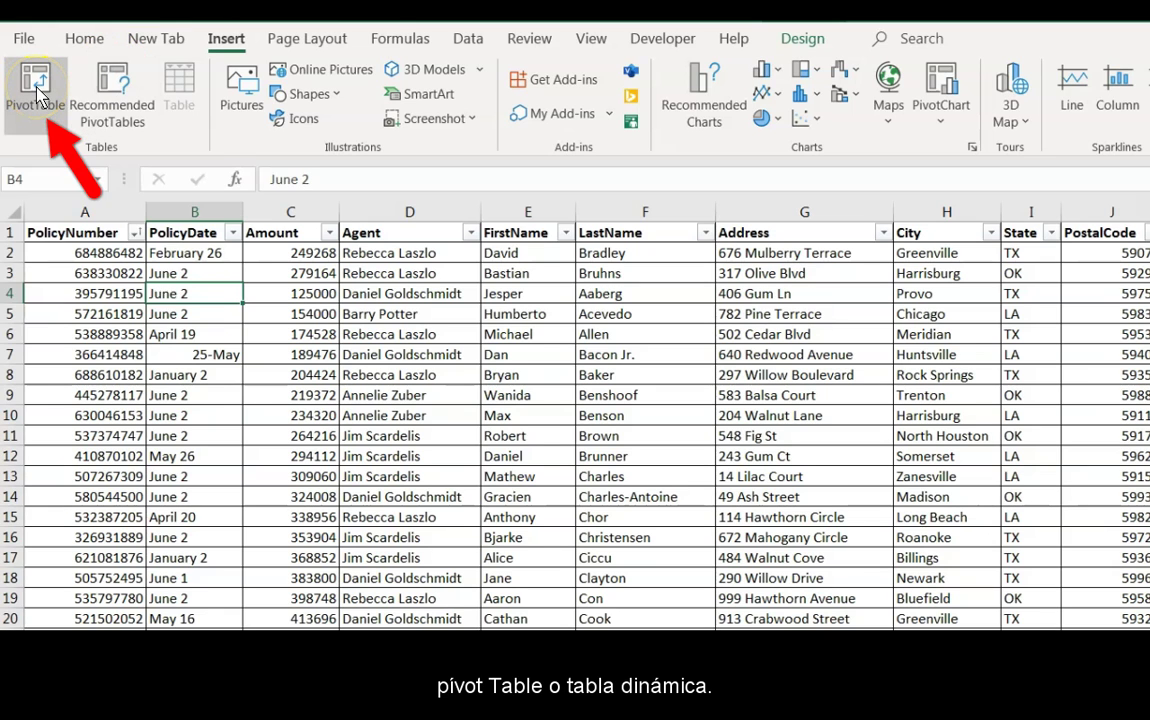
{"action": "left_click", "coordinate": [37, 95]}
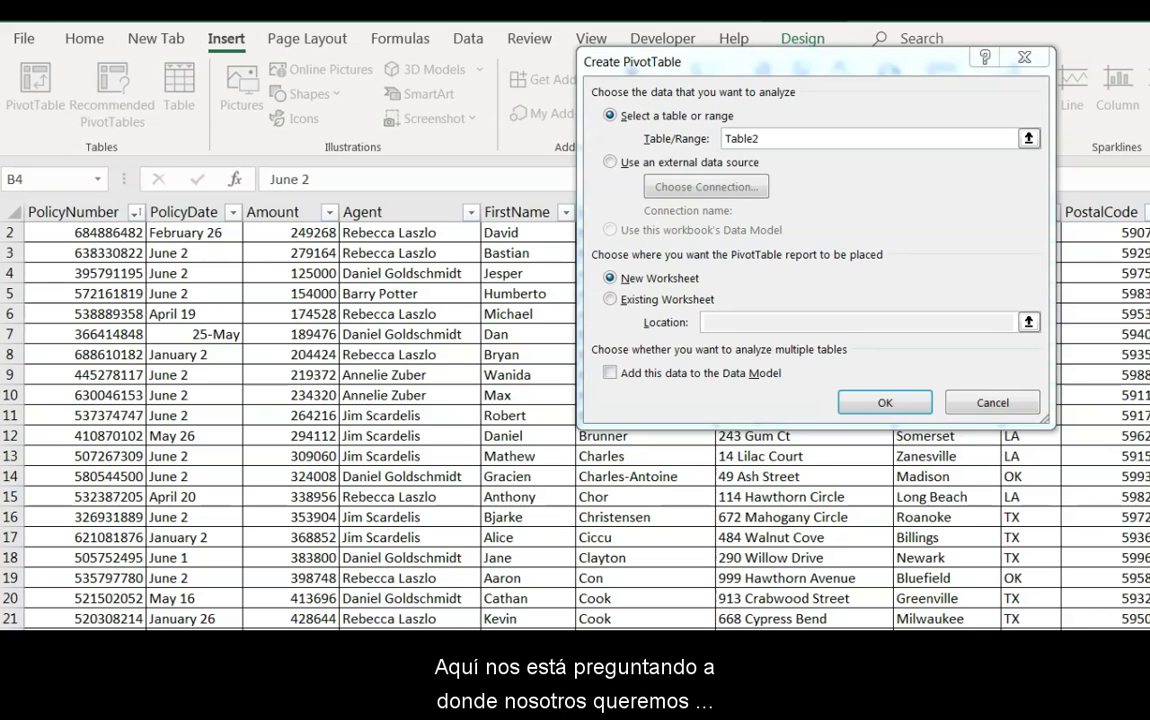
{"action": "left_click", "coordinate": [627, 300]}
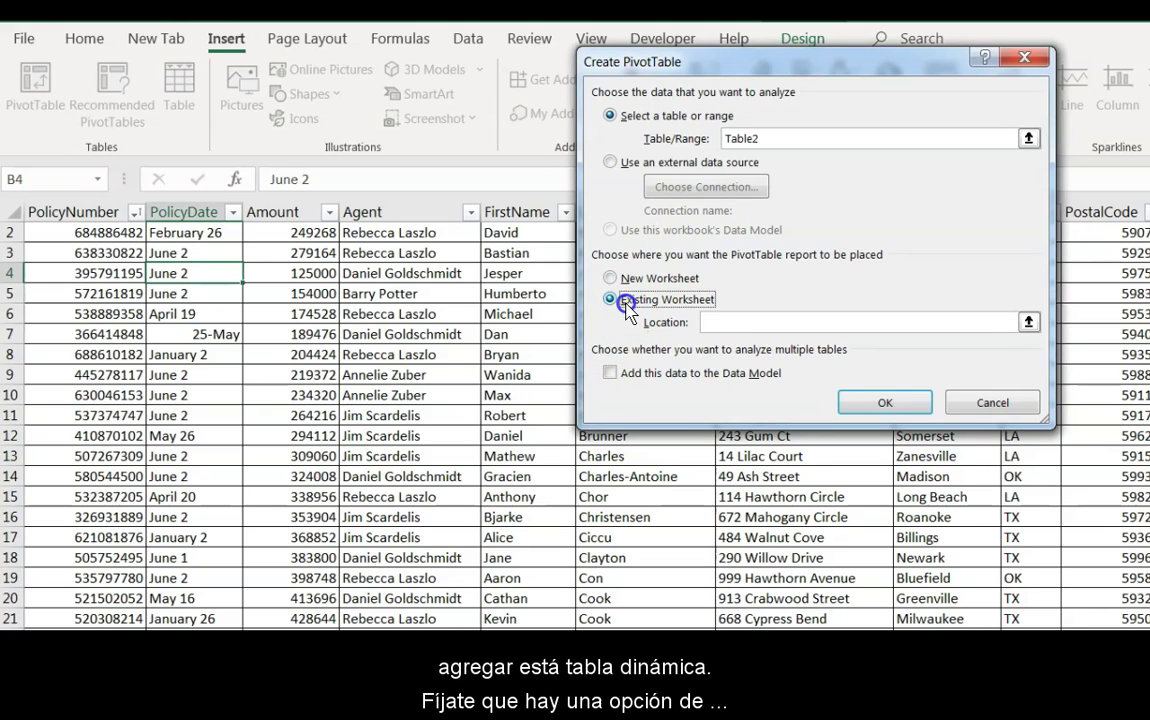
{"action": "left_click", "coordinate": [611, 278]}
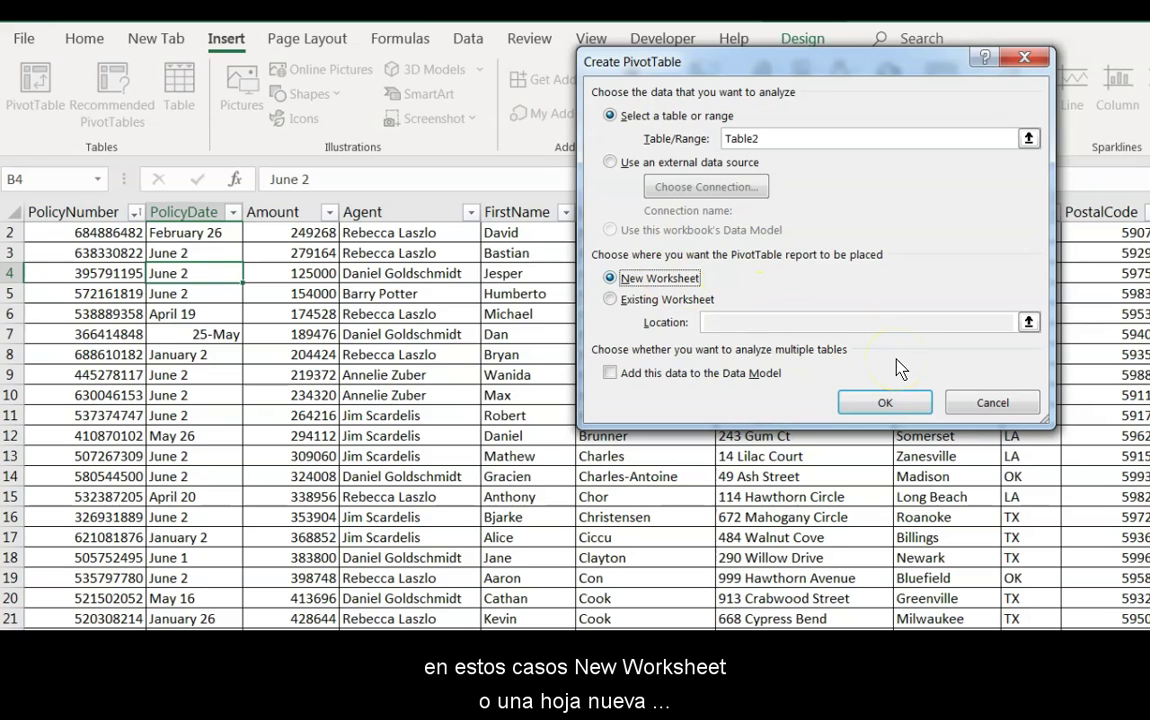
{"action": "left_click", "coordinate": [898, 405]}
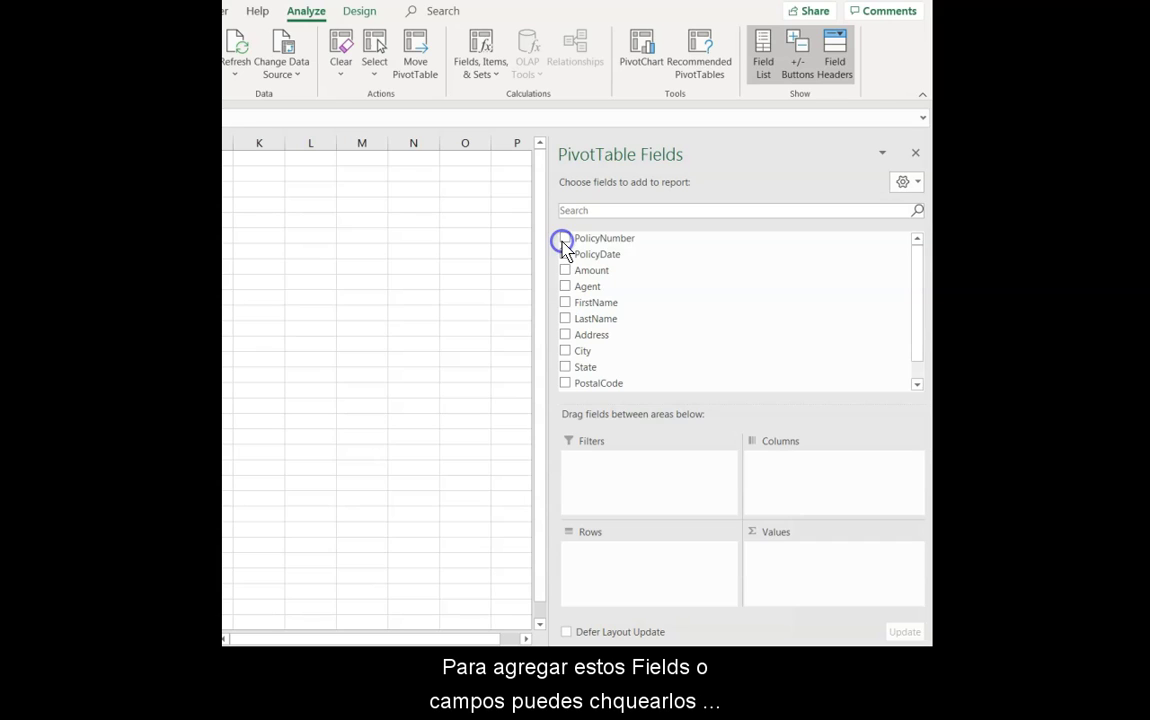
{"action": "left_click_drag", "start_coordinate": [574, 240], "coordinate": [669, 468]}
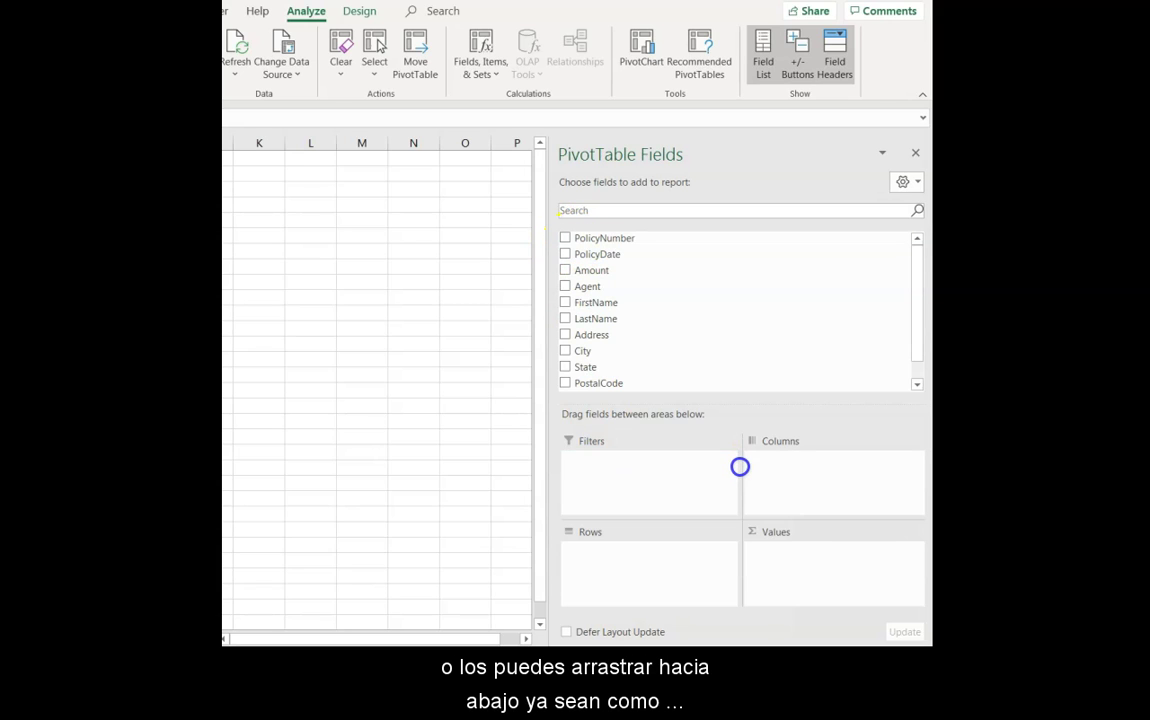
{"action": "left_click_drag", "start_coordinate": [669, 468], "coordinate": [751, 577]}
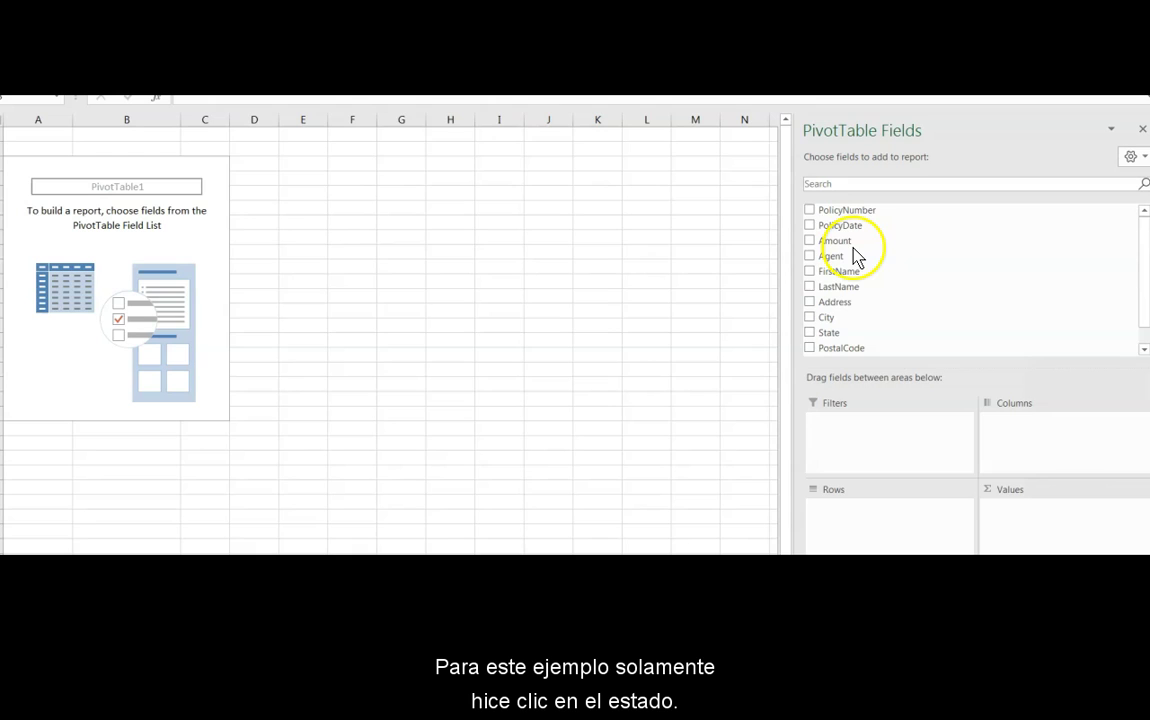
Step: Add State and Amount to the pivot and format totals B4:B6 as Accounting dollars
{"action": "left_click", "coordinate": [810, 333]}
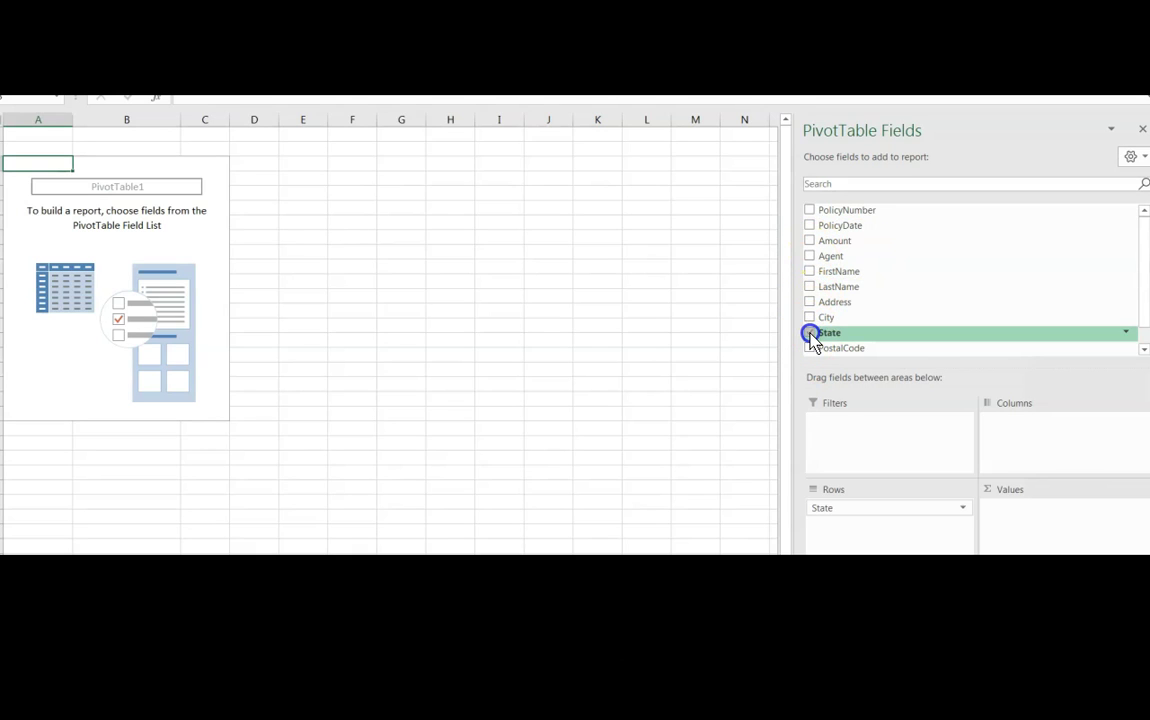
{"action": "left_click", "coordinate": [810, 241]}
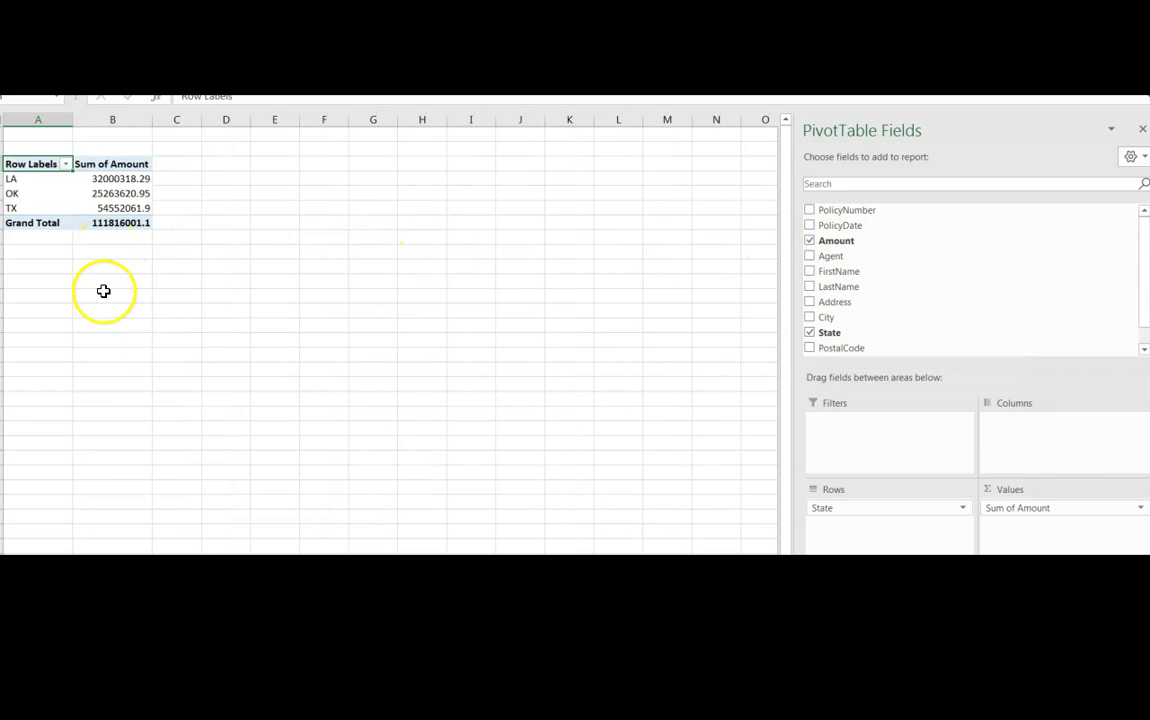
{"action": "left_click", "coordinate": [436, 323]}
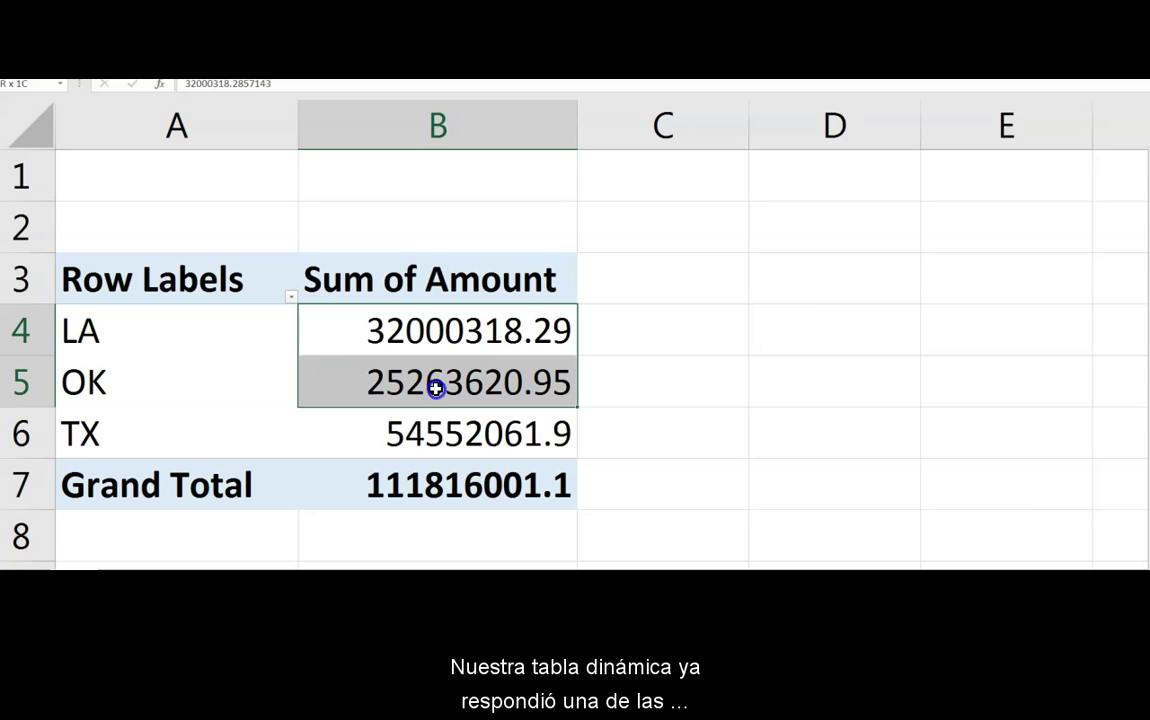
{"action": "left_click_drag", "start_coordinate": [436, 323], "coordinate": [432, 420]}
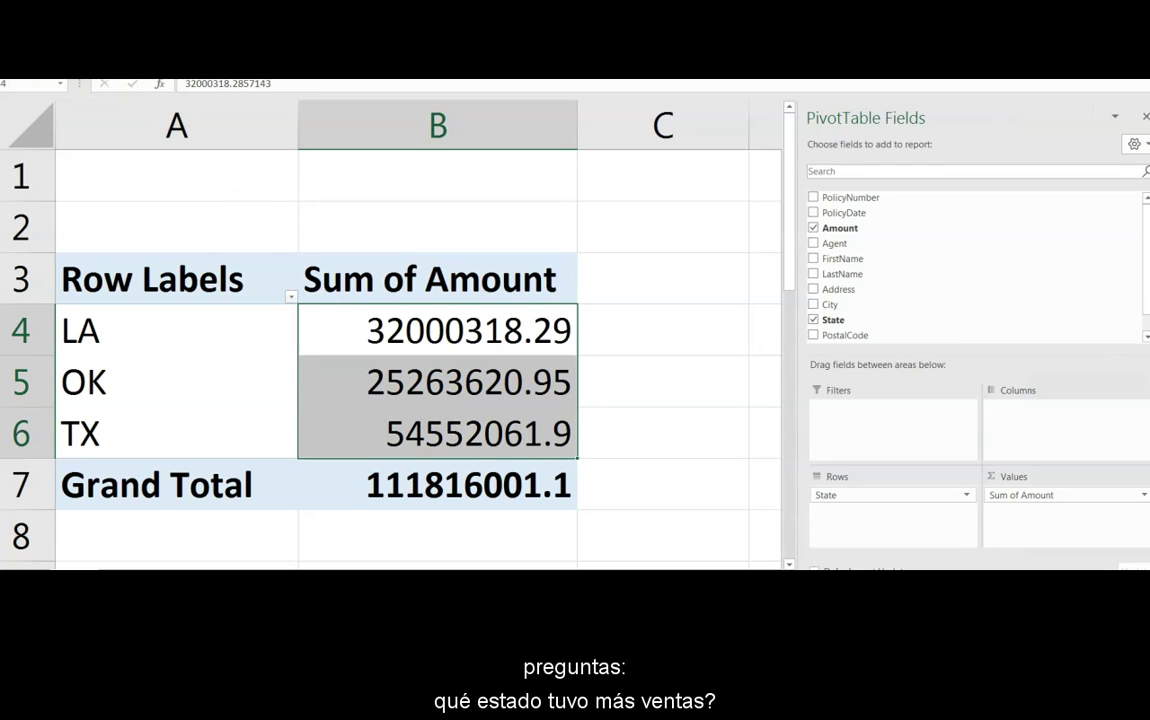
{"action": "key", "text": "ctrl+shift+4"}
{"action": "left_click", "coordinate": [641, 328]}
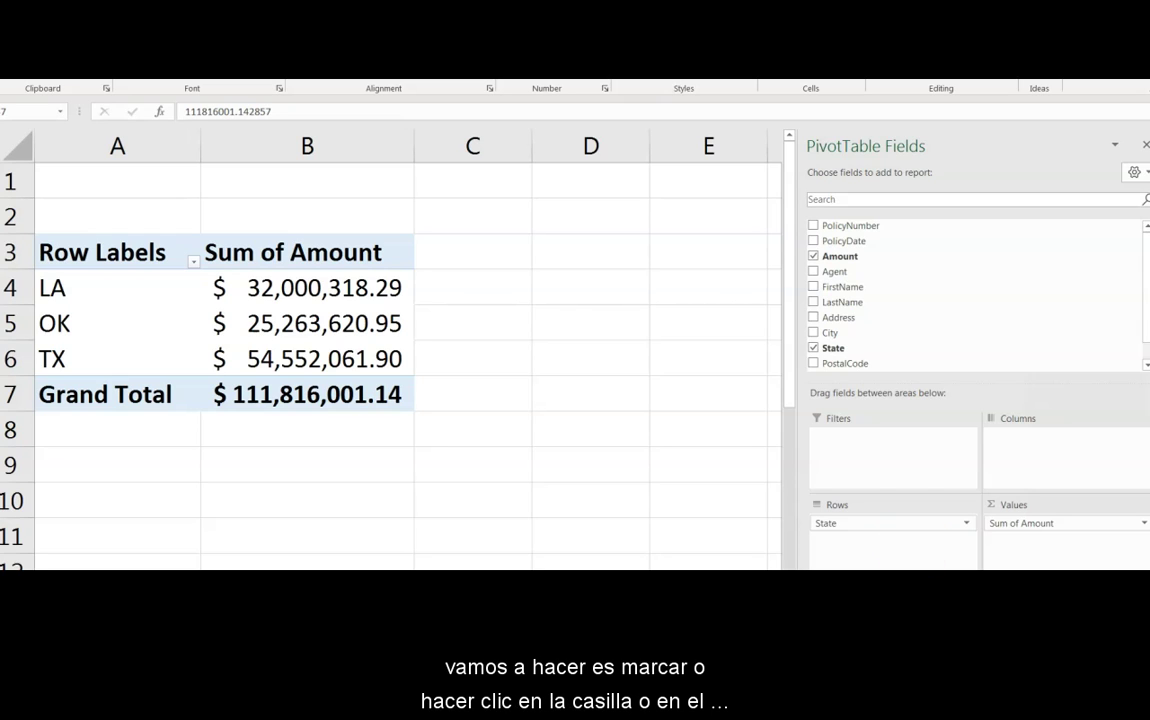
Step: Nest the Agent field under State in the pivot rows, then select the Row Labels text in A3
{"action": "left_click", "coordinate": [813, 272]}
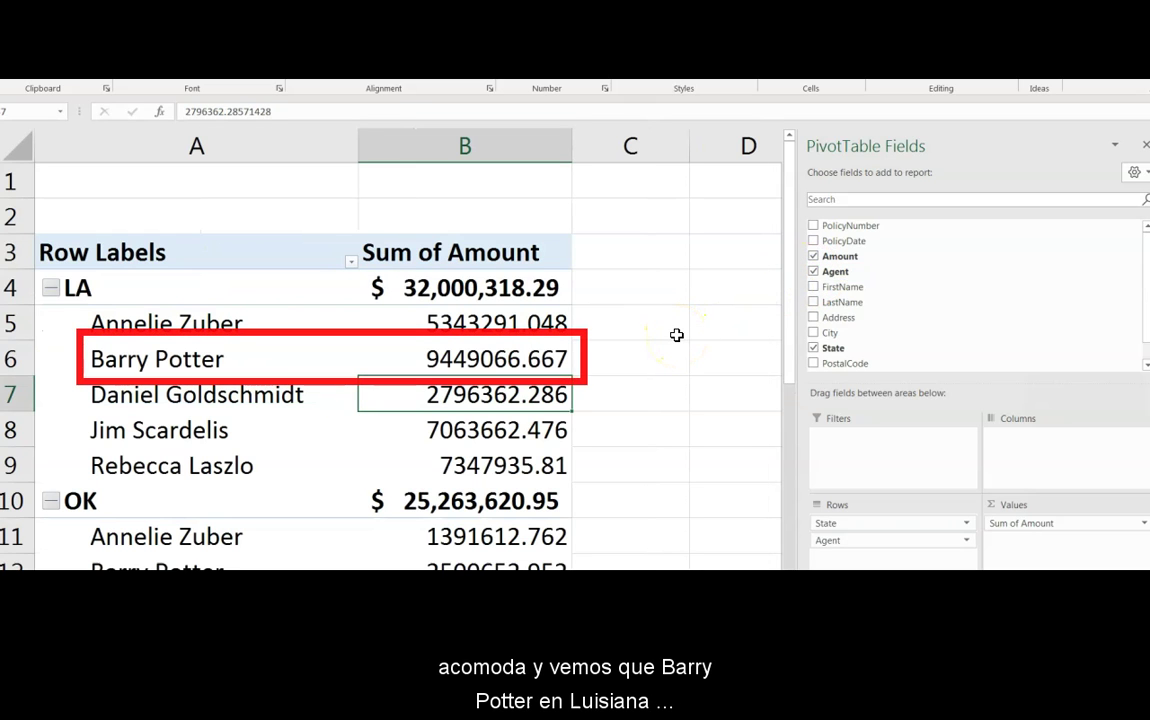
{"action": "scroll", "coordinate": [677, 335], "scroll_direction": "down", "scroll_amount": 1}
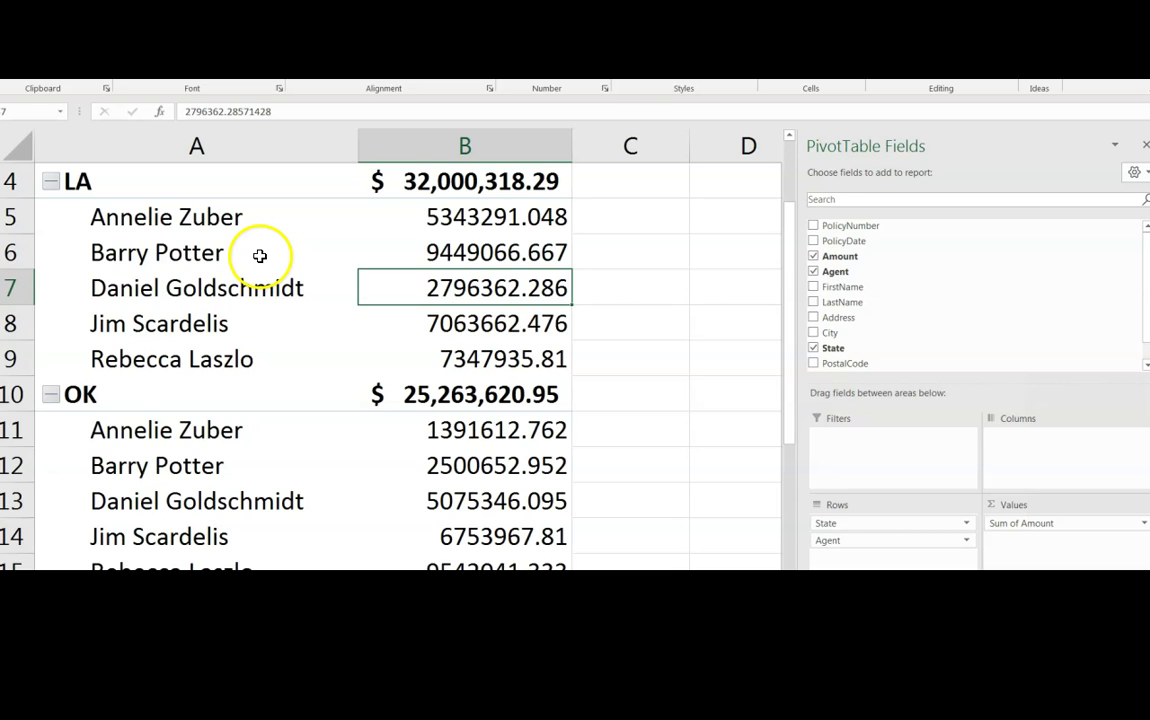
{"action": "left_click", "coordinate": [259, 256]}
{"action": "scroll", "coordinate": [259, 256], "scroll_direction": "up", "scroll_amount": 1}
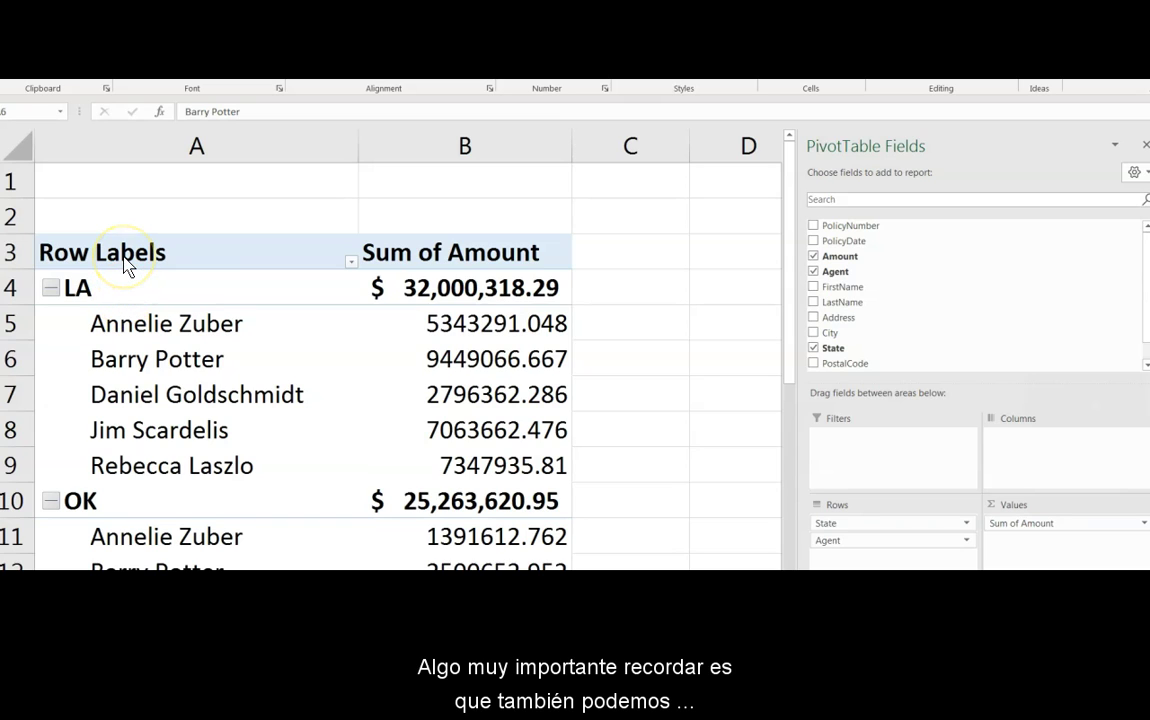
{"action": "left_click", "coordinate": [493, 320], "text": "shift"}
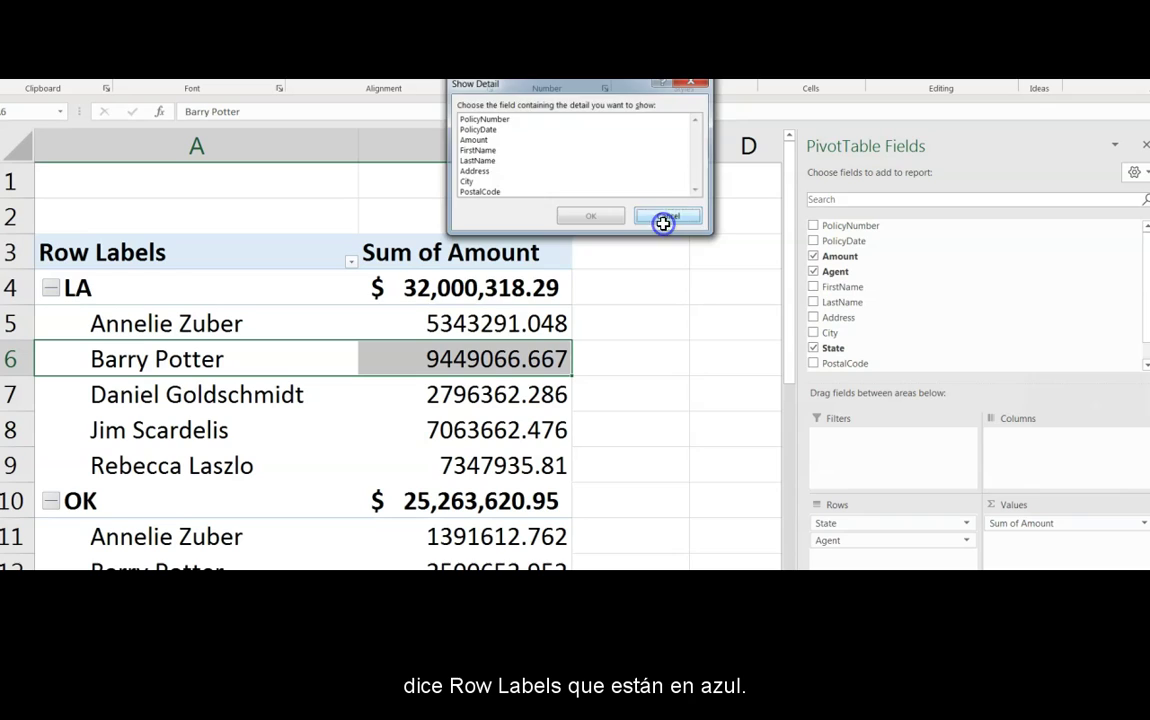
{"action": "left_click", "coordinate": [663, 223]}
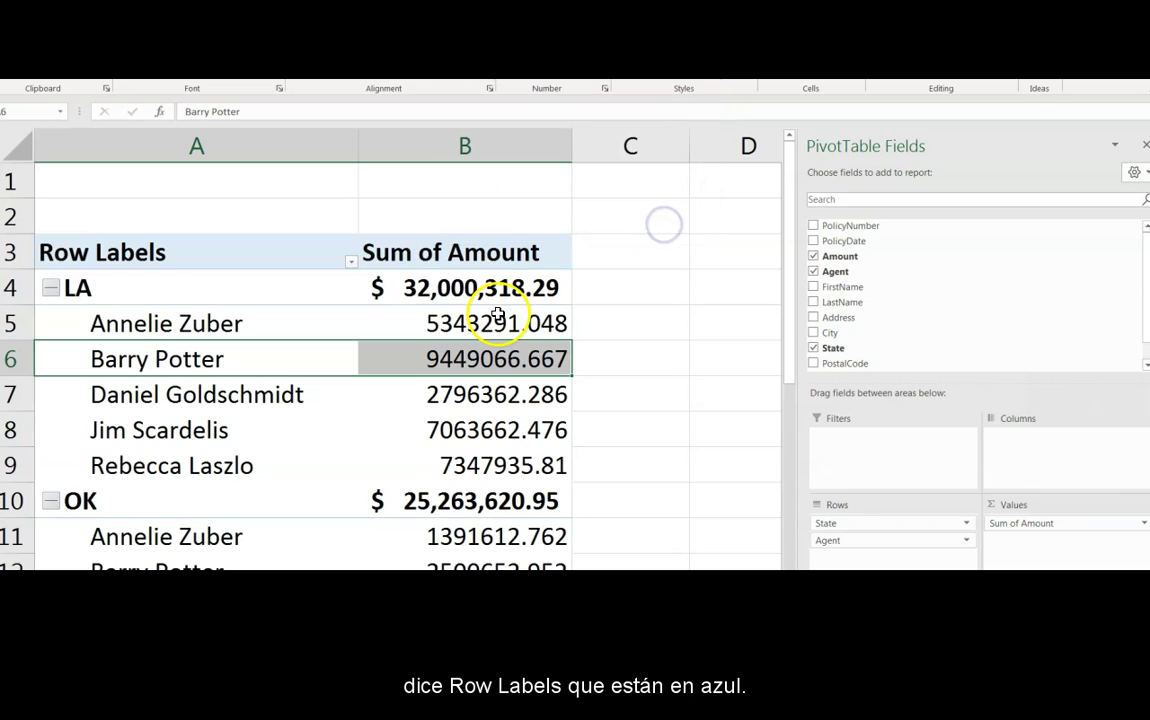
{"action": "double_click", "coordinate": [144, 256]}
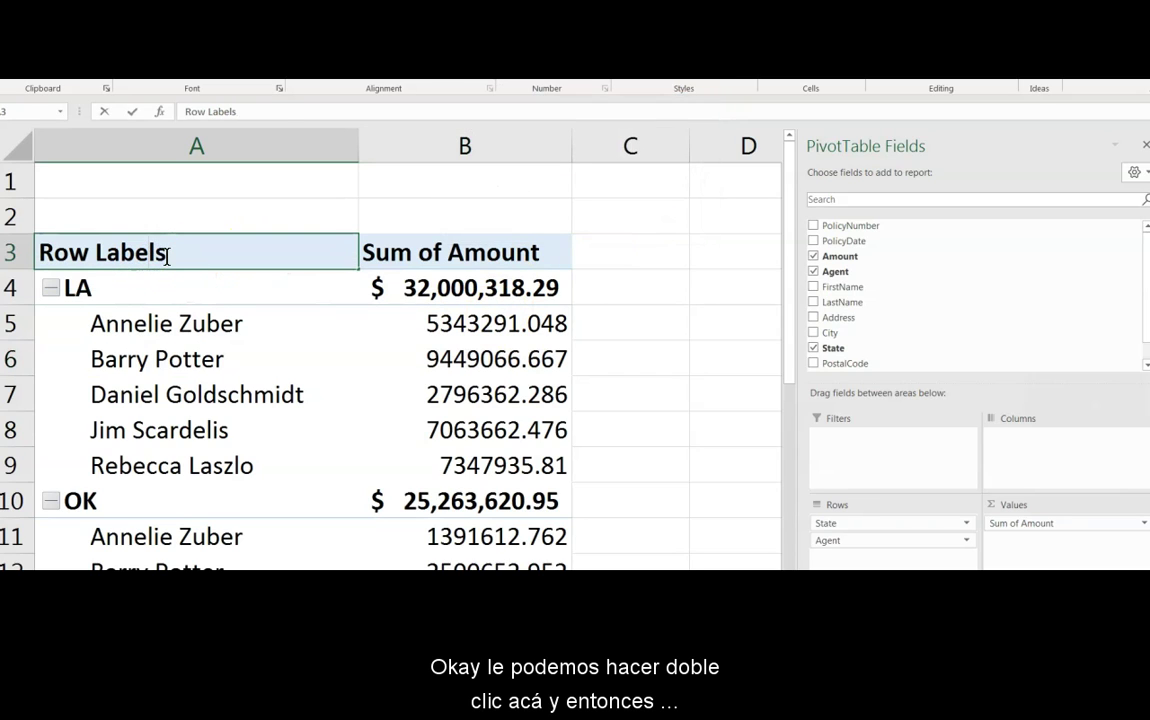
{"action": "left_click_drag", "start_coordinate": [167, 256], "coordinate": [38, 253]}
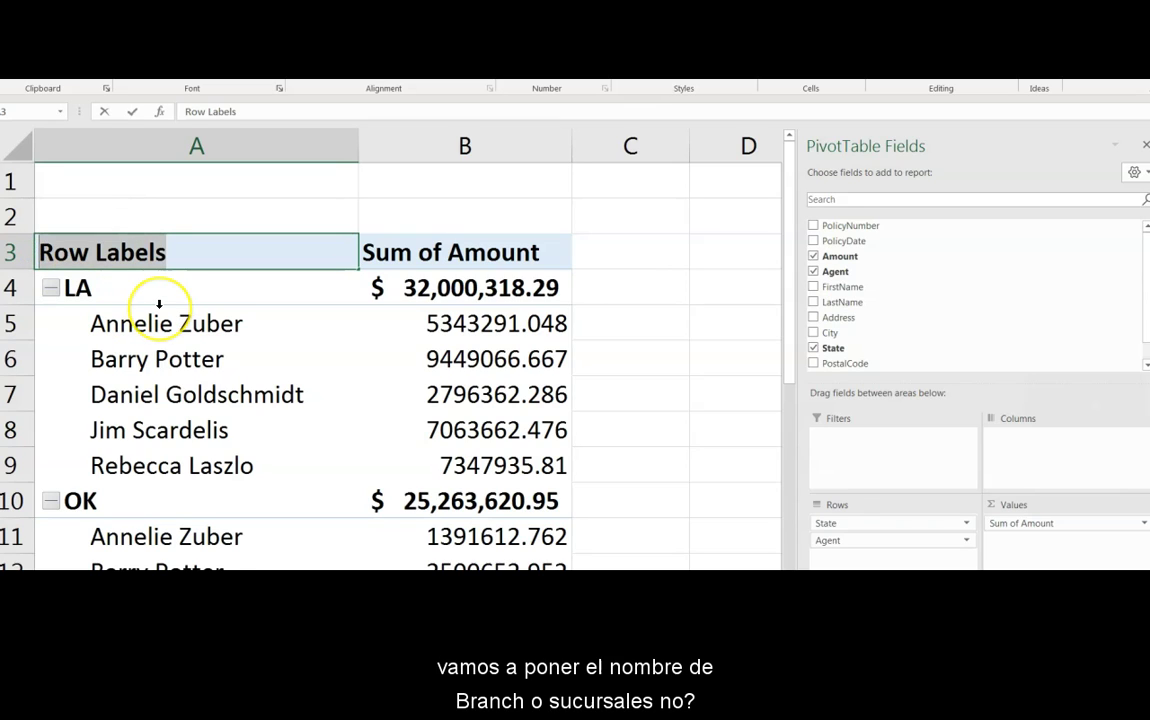
Step: Rename the row header to 'Branch' and fill A6:B6 light green
{"action": "type", "text": "Bran"}
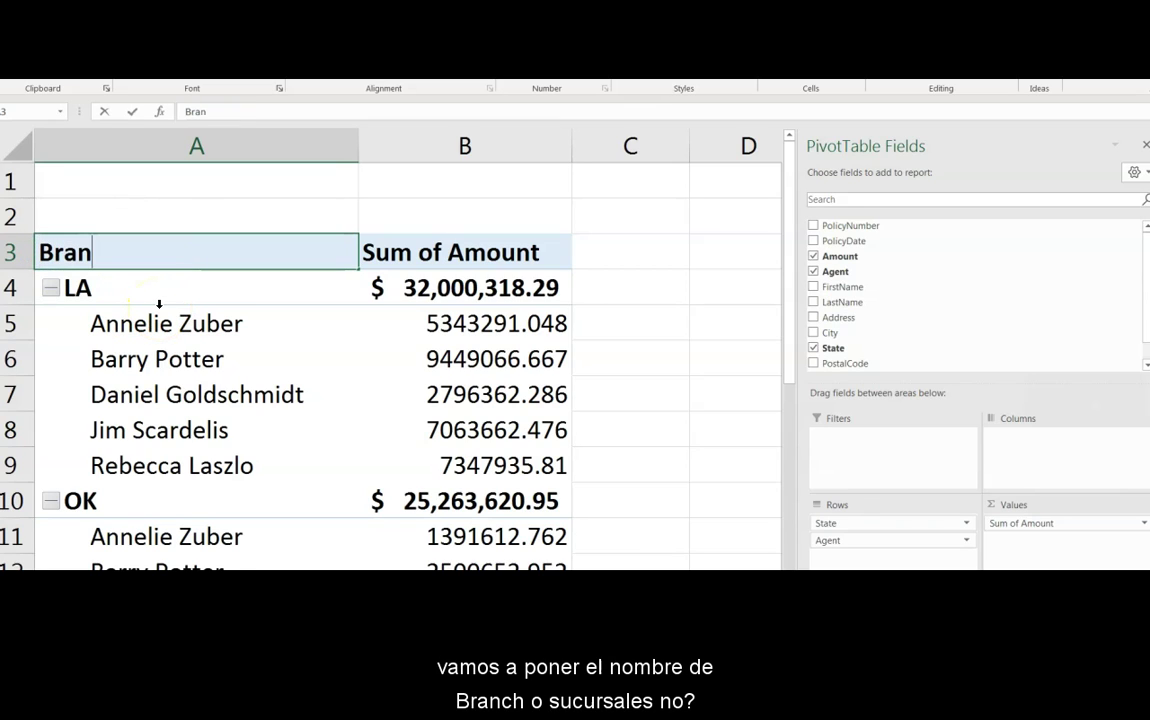
{"action": "type", "text": "ch"}
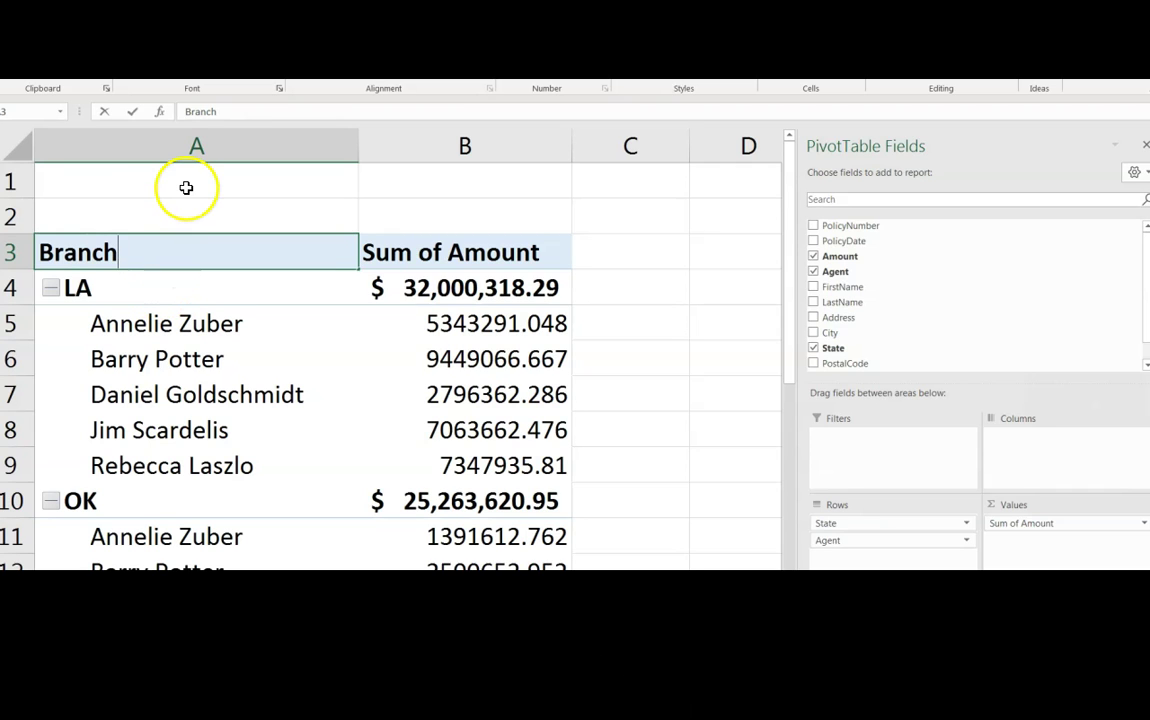
{"action": "left_click", "coordinate": [186, 186]}
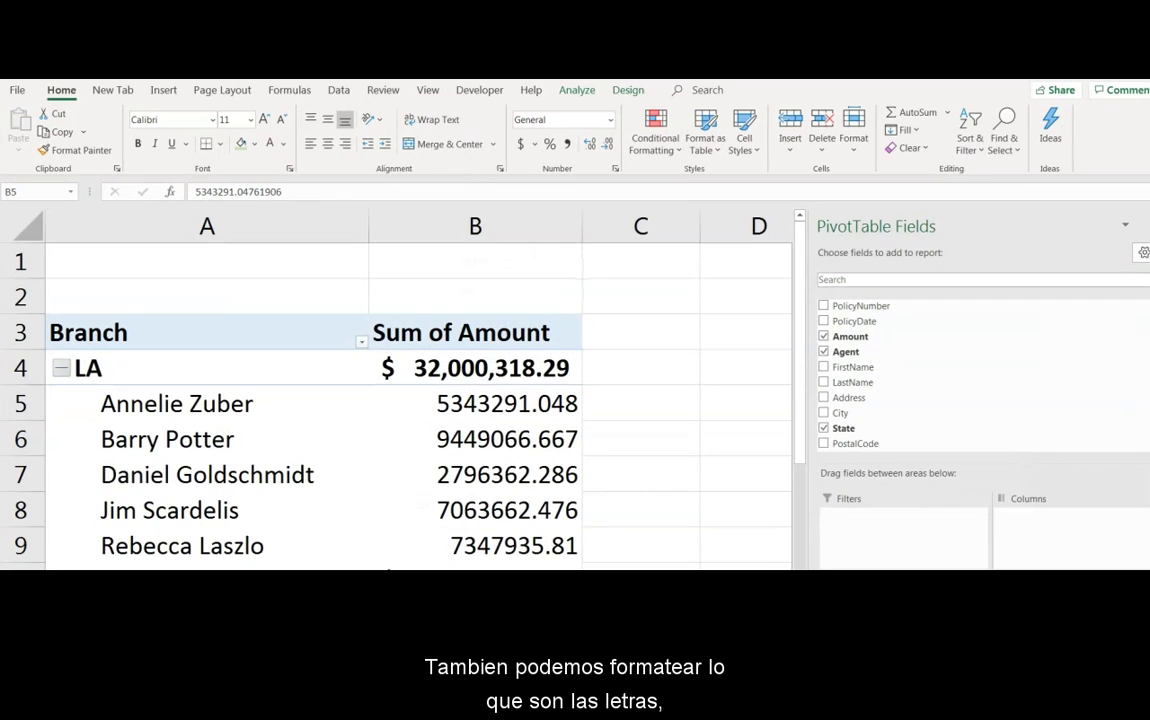
{"action": "left_click", "coordinate": [238, 440]}
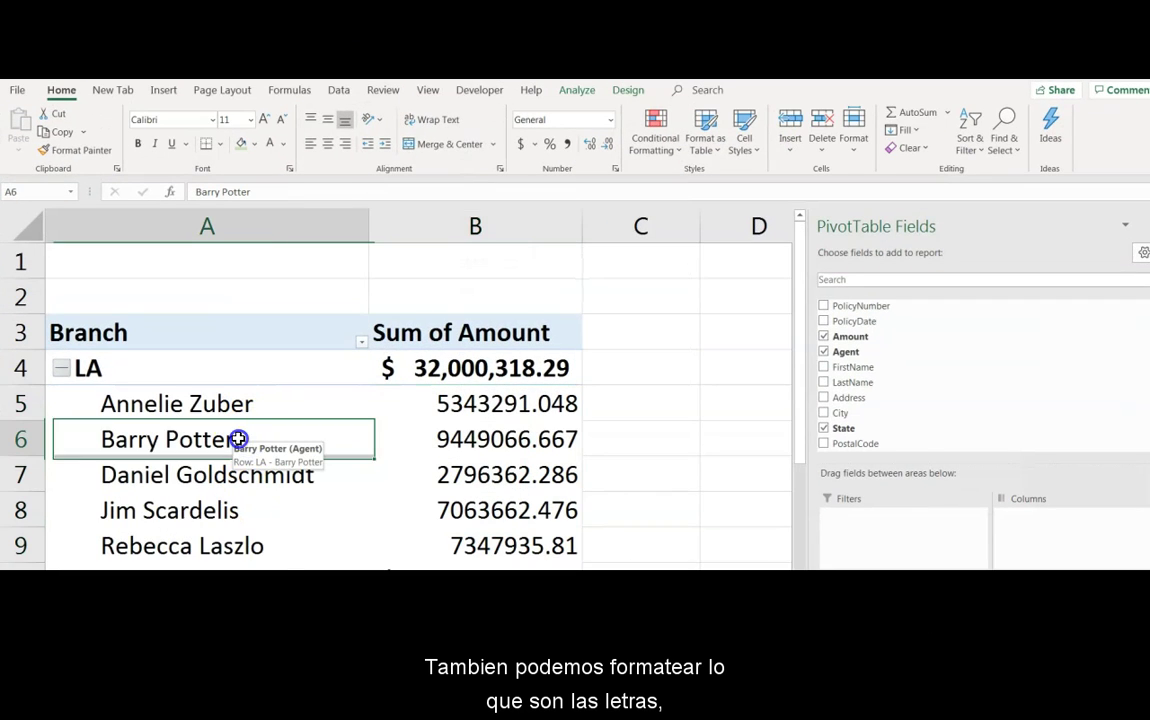
{"action": "left_click_drag", "start_coordinate": [238, 440], "coordinate": [436, 432]}
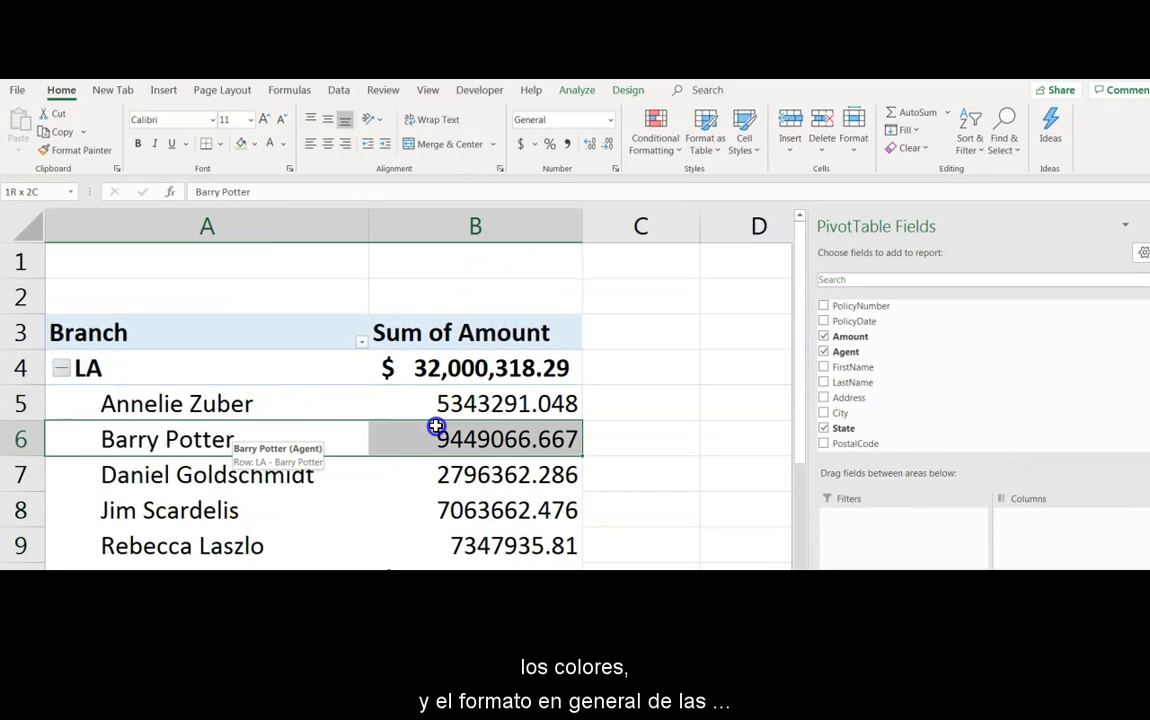
{"action": "left_click", "coordinate": [245, 145]}
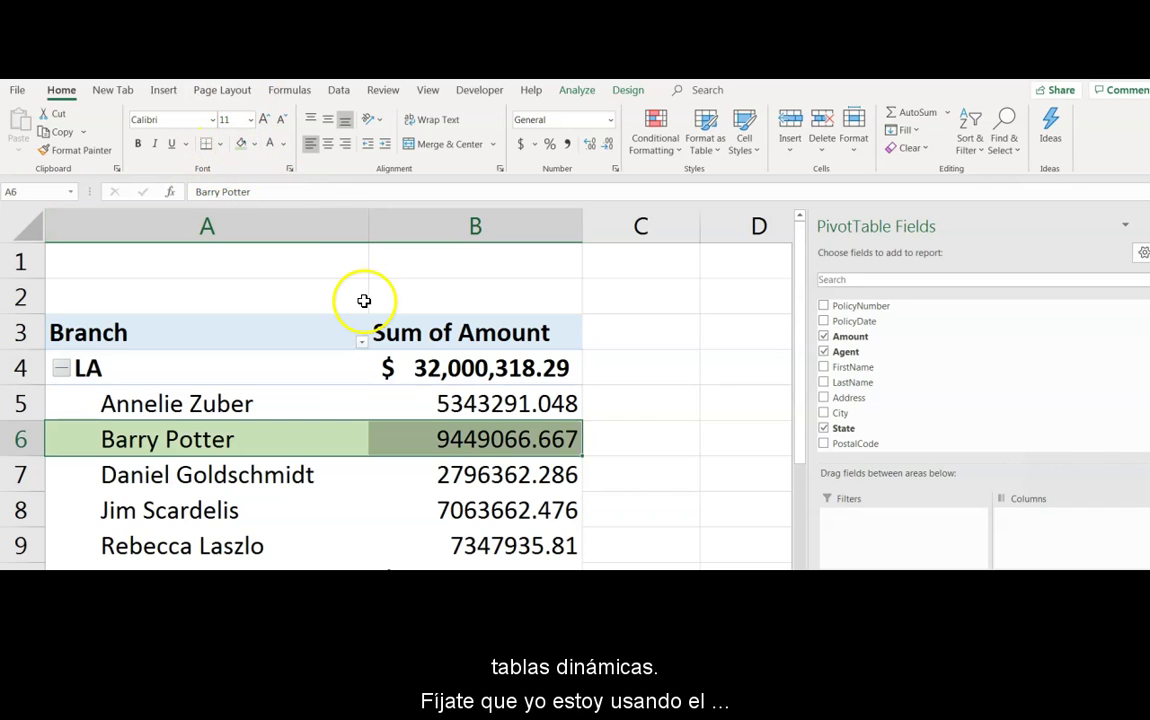
Step: Format the agent amounts in column B as Accounting dollars
{"action": "left_click", "coordinate": [440, 405]}
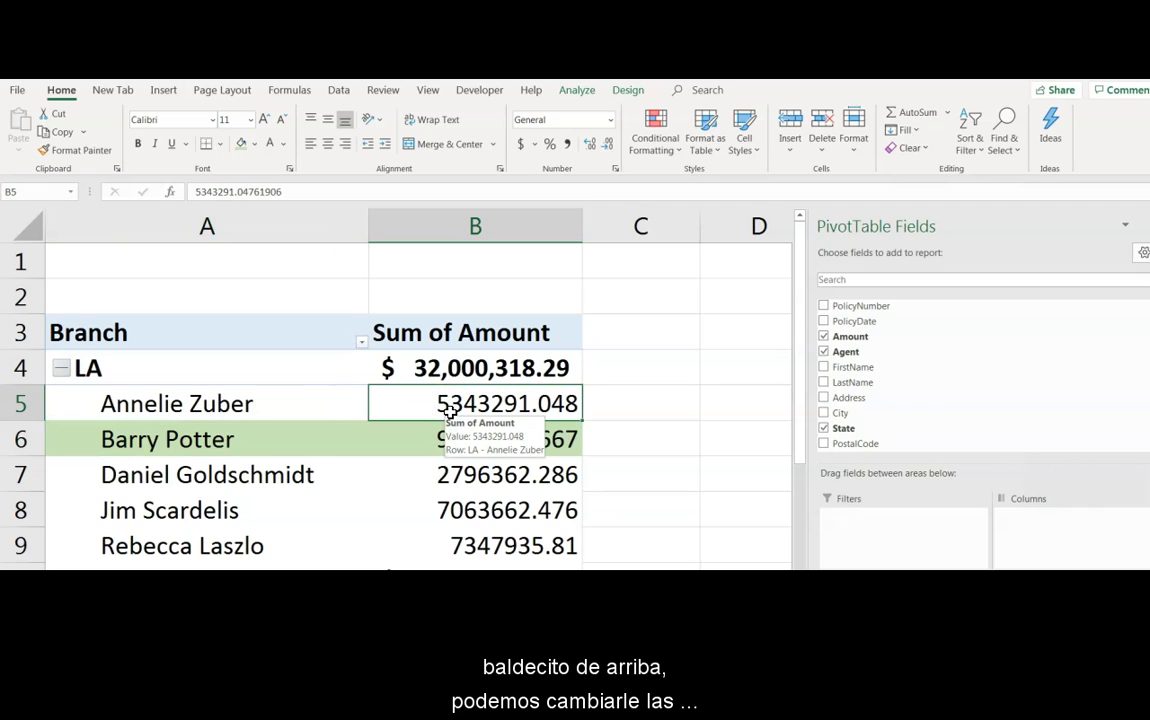
{"action": "left_click_drag", "start_coordinate": [451, 412], "coordinate": [475, 566]}
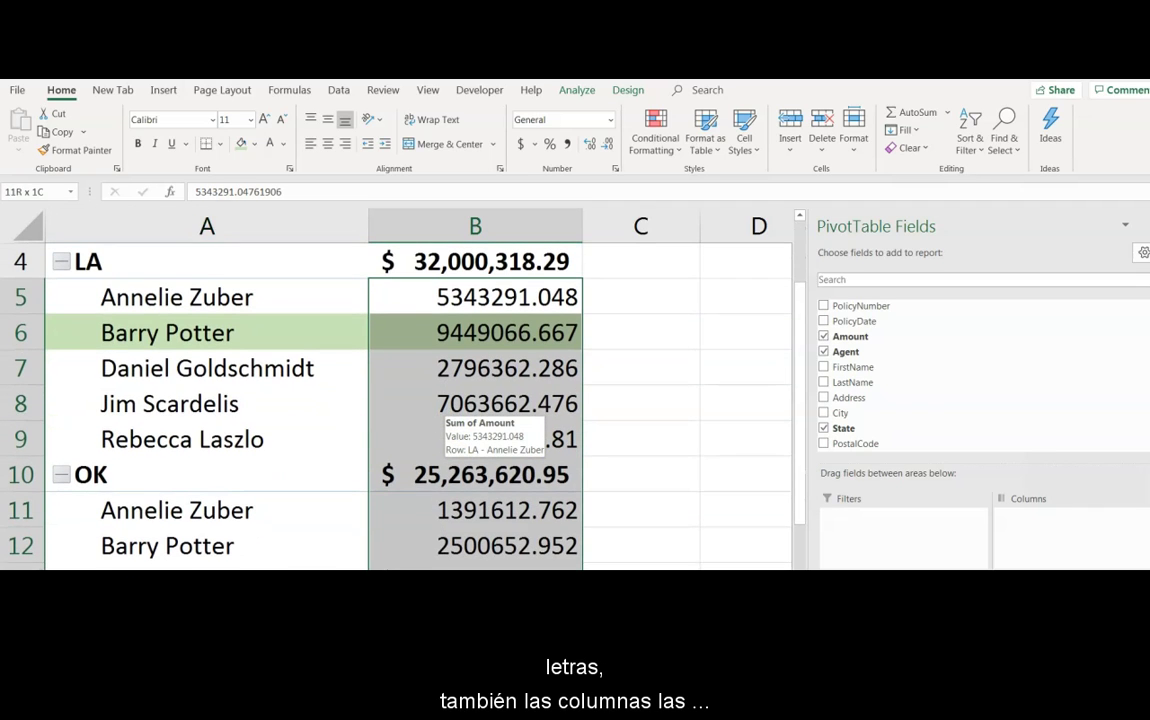
{"action": "left_click", "coordinate": [521, 146]}
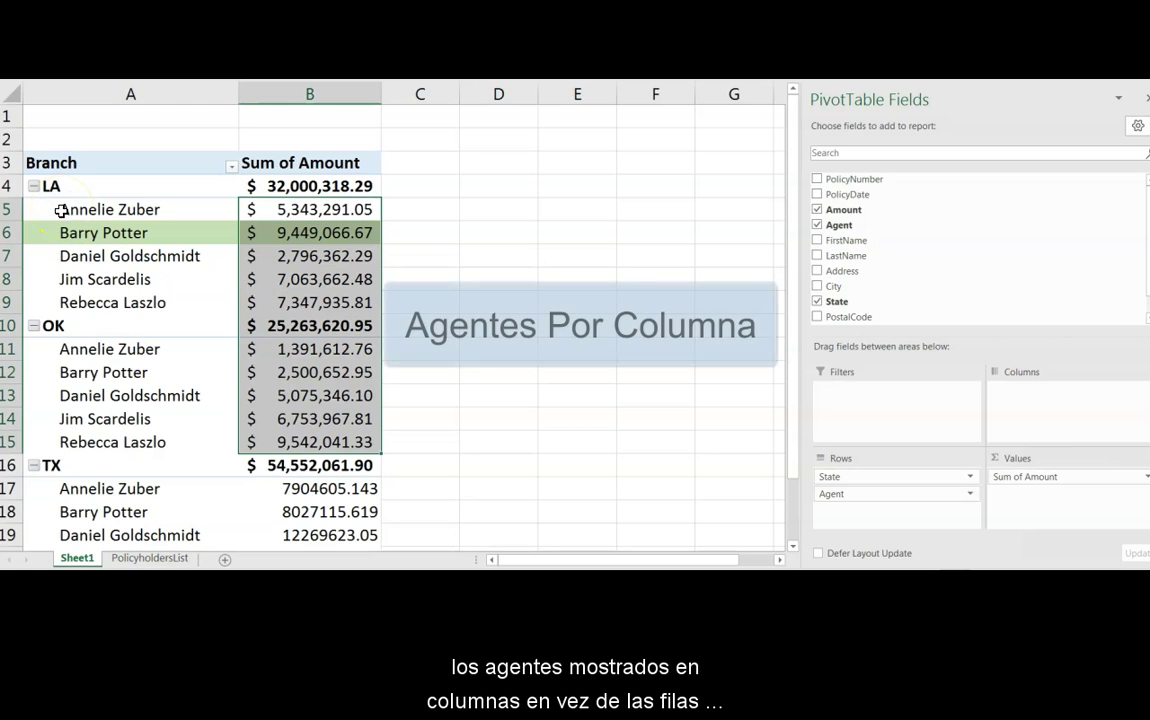
Step: Move the Agent field to Columns so agents run across and LA, OK, TX run down
{"action": "left_click", "coordinate": [62, 211]}
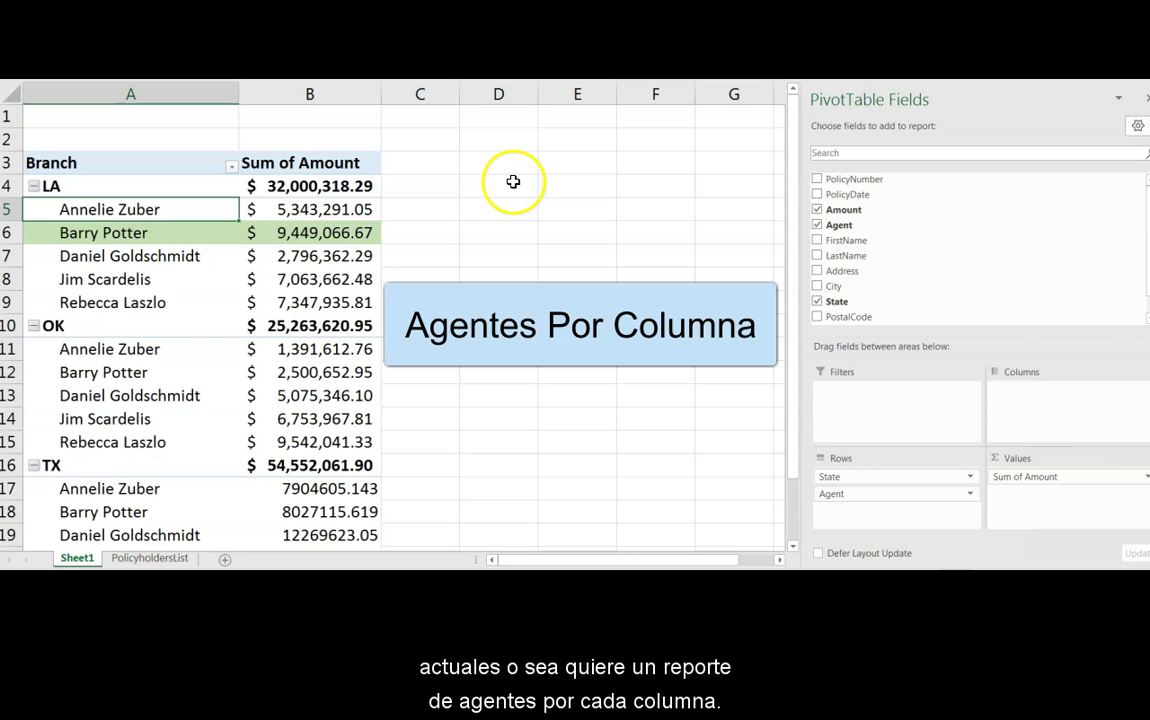
{"action": "left_click", "coordinate": [513, 177]}
{"action": "left_click", "coordinate": [595, 182]}
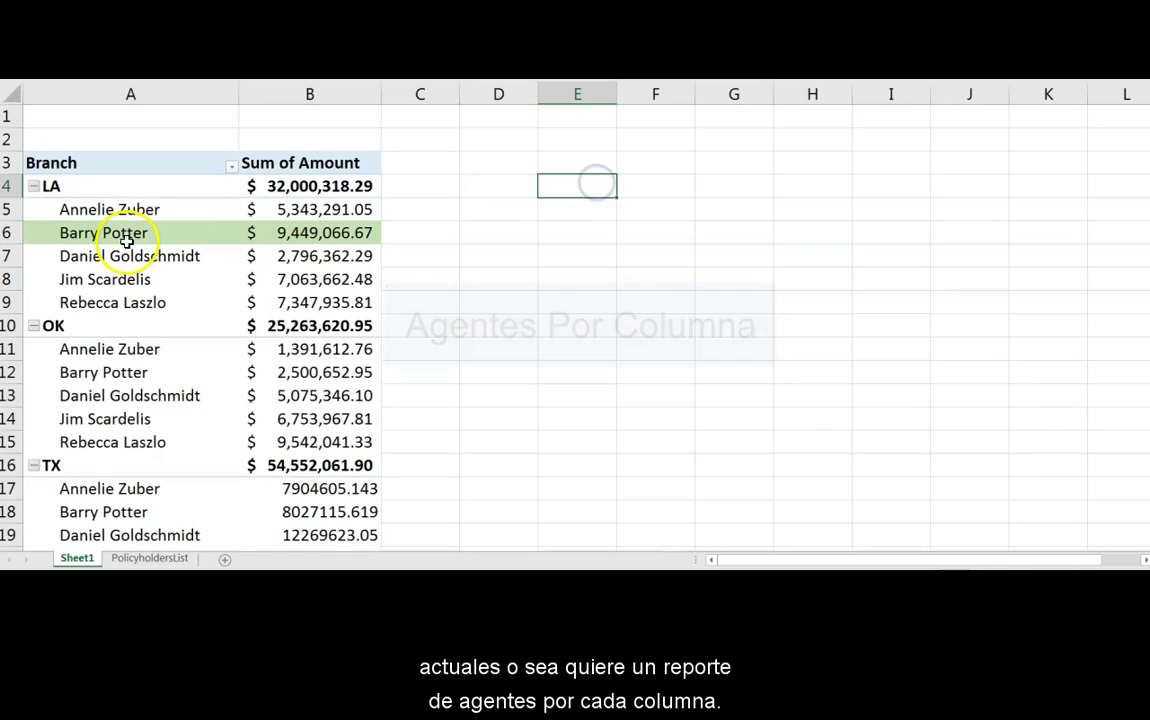
{"action": "left_click", "coordinate": [123, 238]}
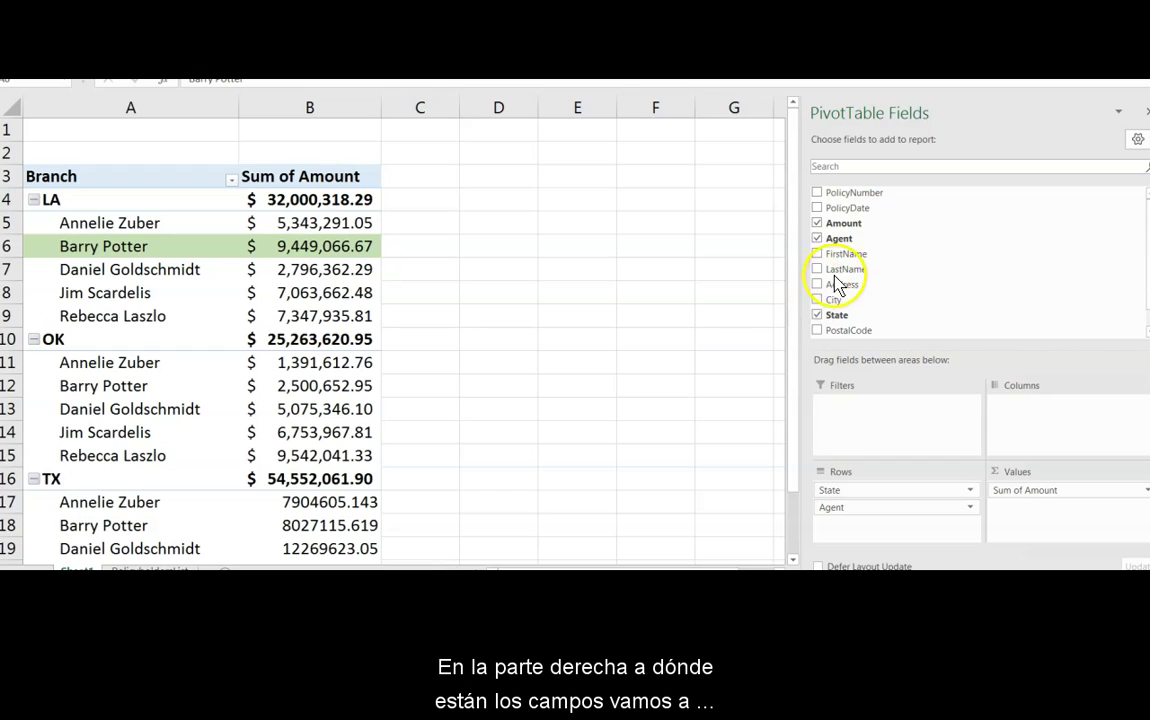
{"action": "left_click_drag", "start_coordinate": [839, 240], "coordinate": [1013, 420]}
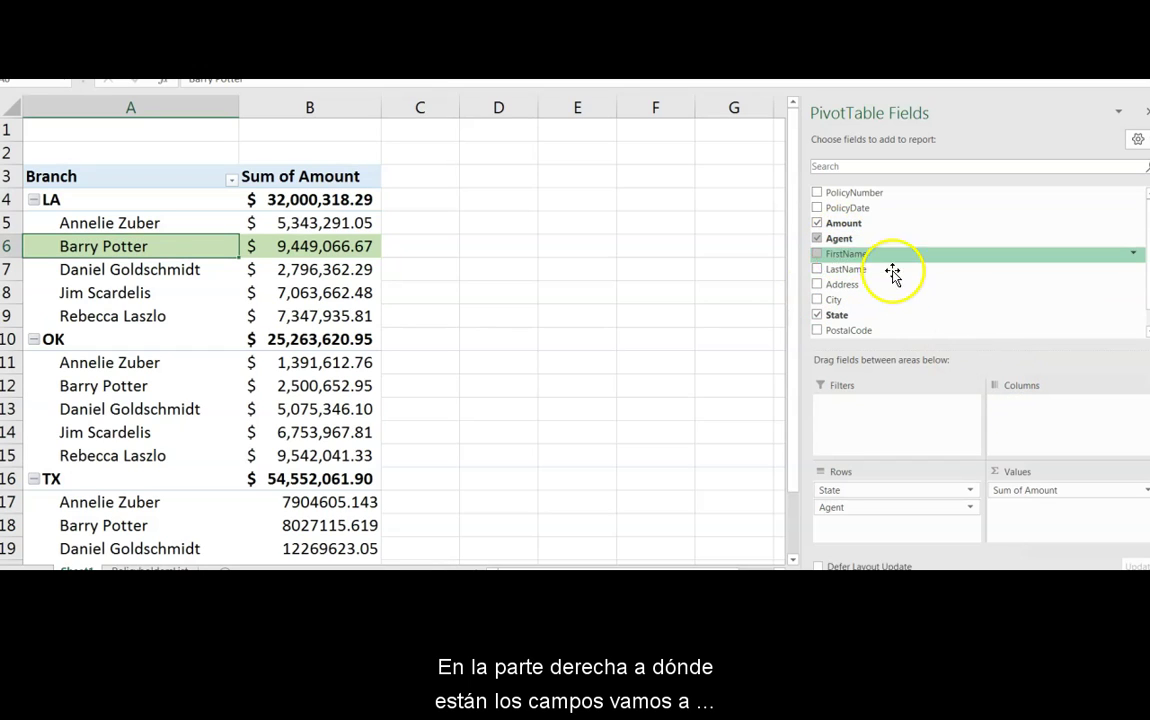
{"action": "left_click_drag", "start_coordinate": [847, 239], "coordinate": [1010, 423]}
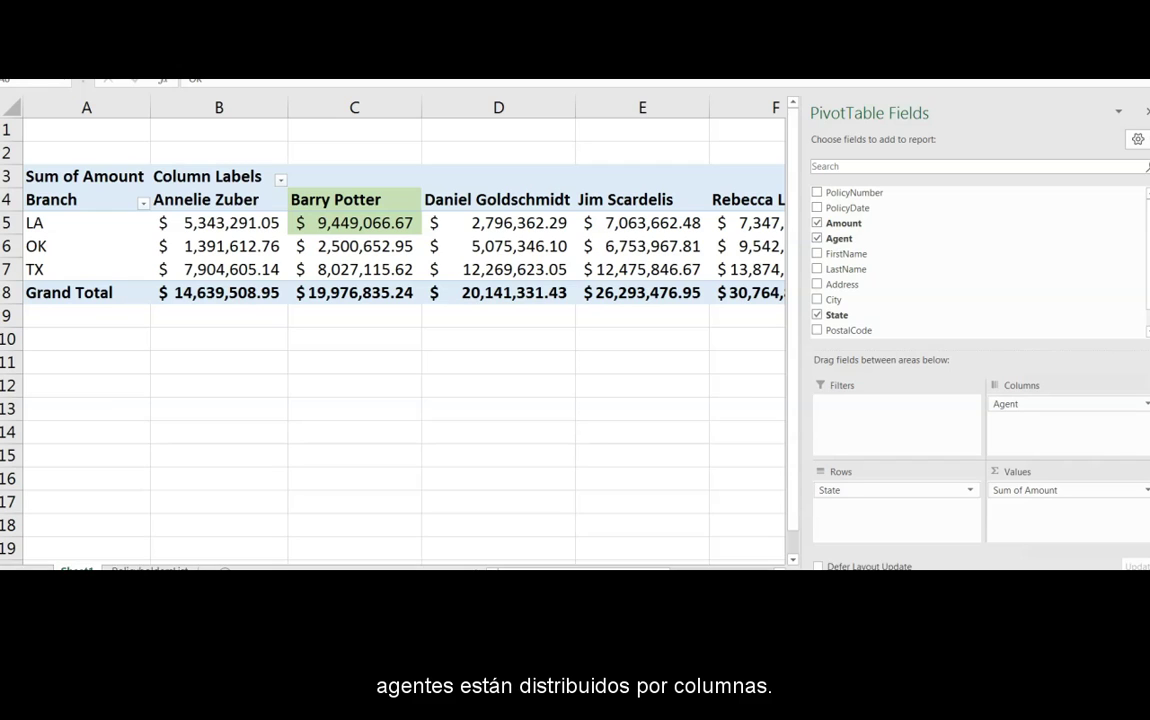
Step: Set the second agent's cells C4:C5 to No Fill, removing the green shading
{"action": "left_click", "coordinate": [366, 201]}
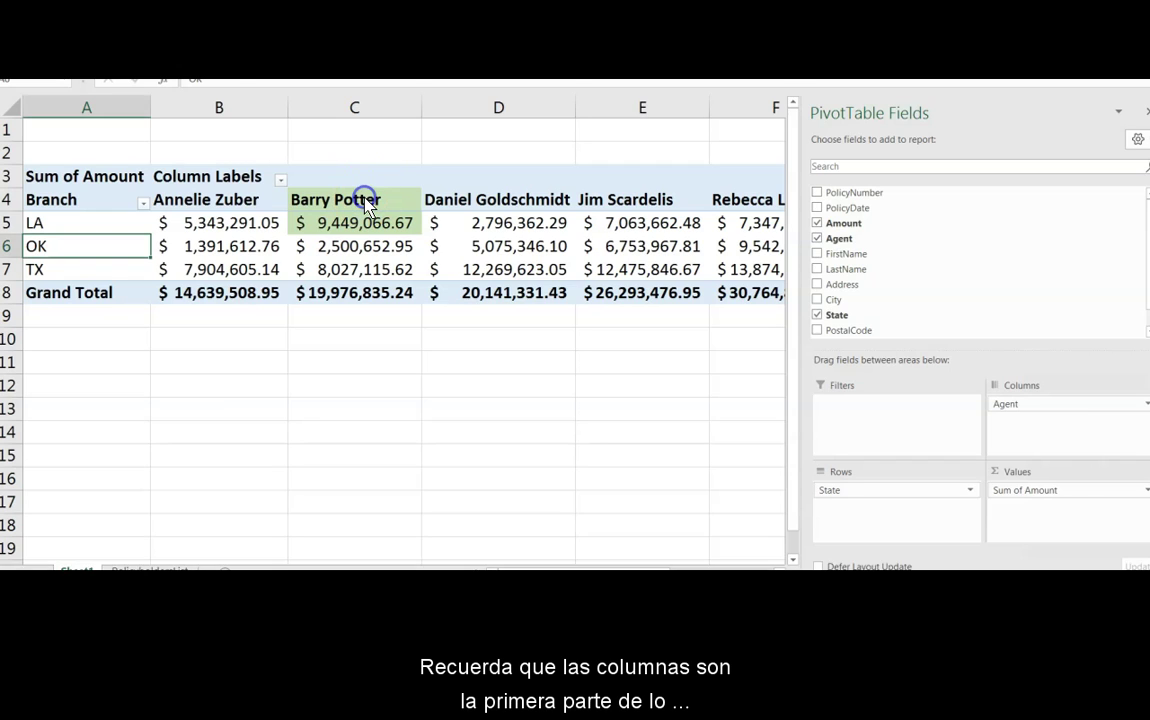
{"action": "left_click", "coordinate": [364, 195]}
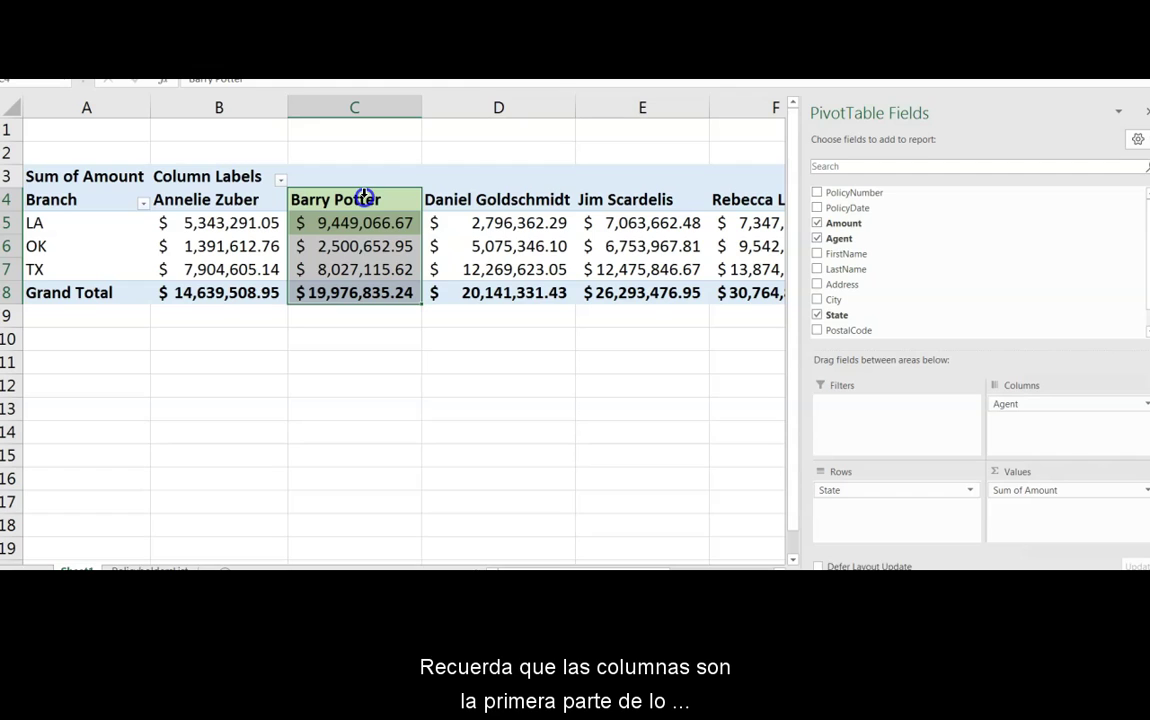
{"action": "left_click", "coordinate": [439, 244]}
{"action": "left_click", "coordinate": [382, 216]}
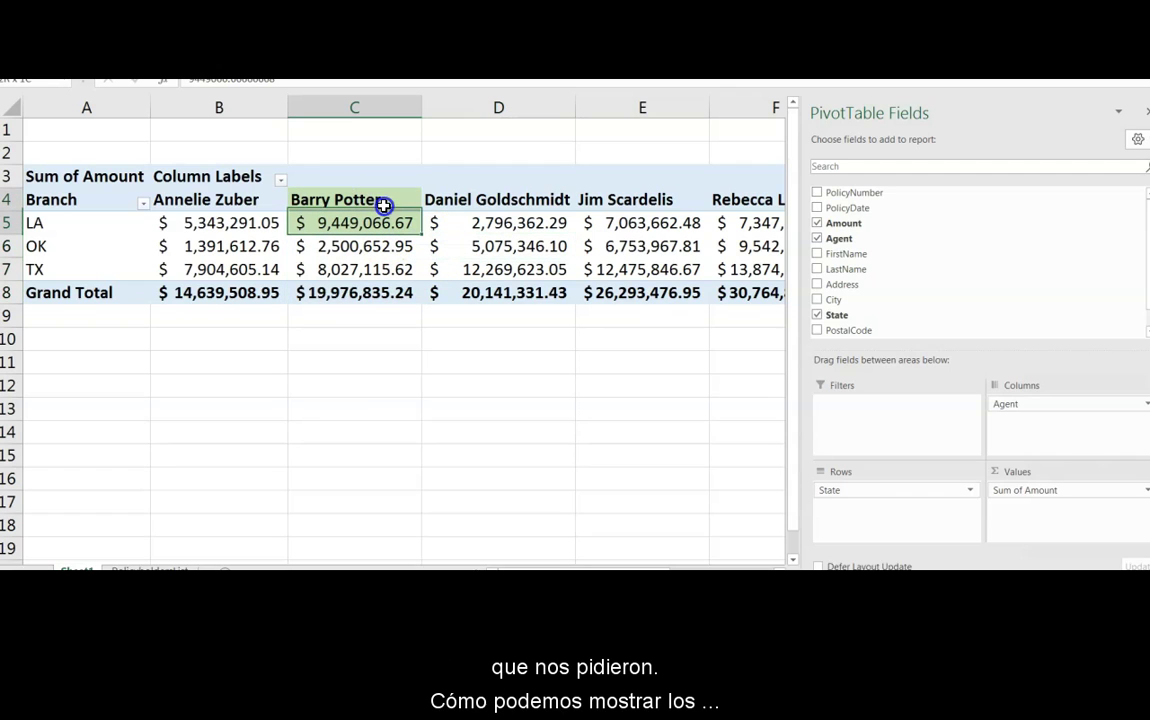
{"action": "left_click_drag", "start_coordinate": [383, 205], "coordinate": [384, 198]}
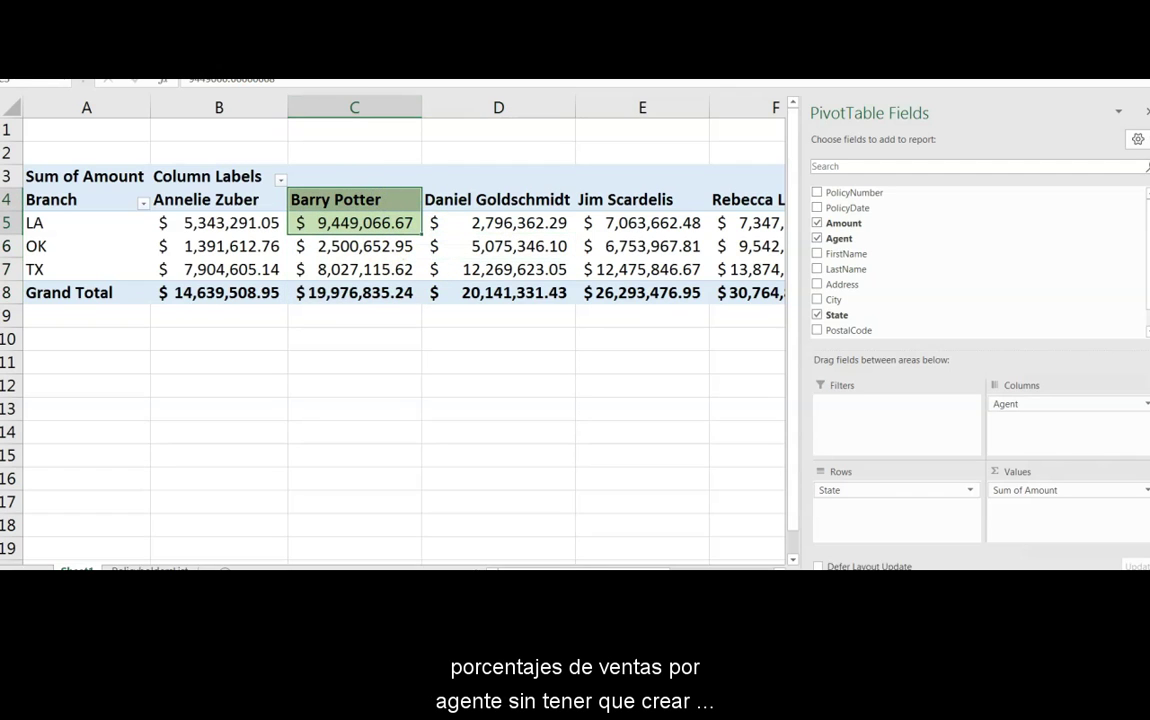
{"action": "key", "text": "alt+h"}
{"action": "key", "text": "h"}
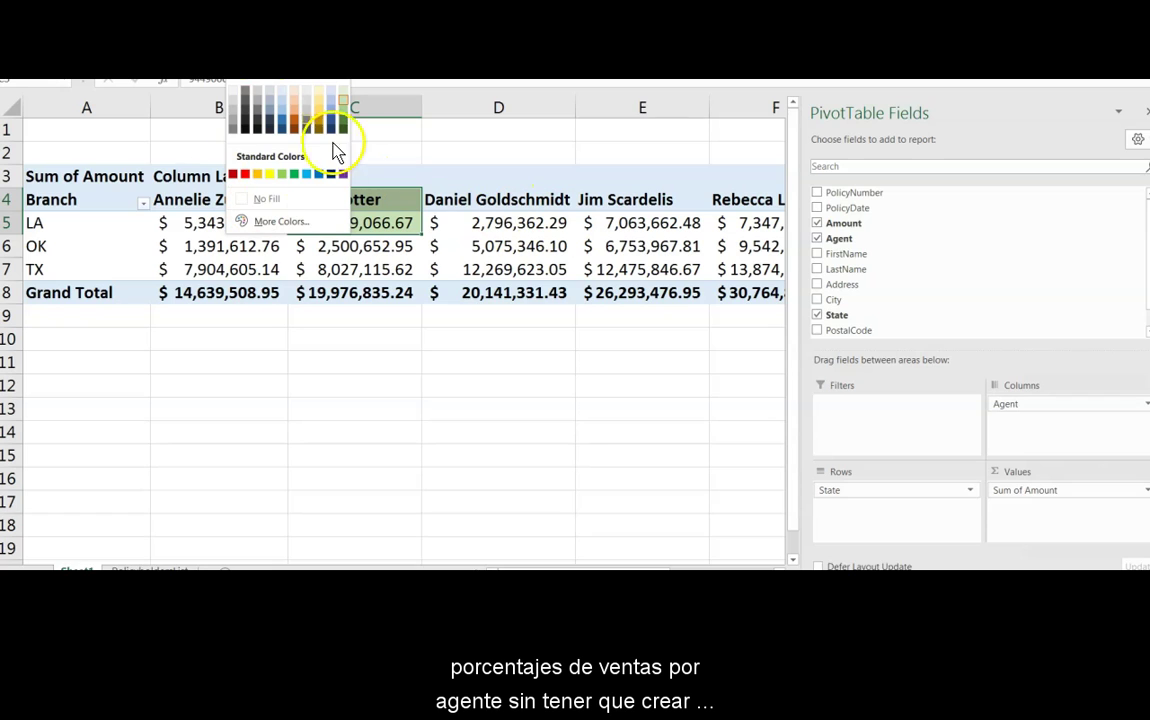
{"action": "key", "text": "Escape"}
{"action": "left_click", "coordinate": [485, 215]}
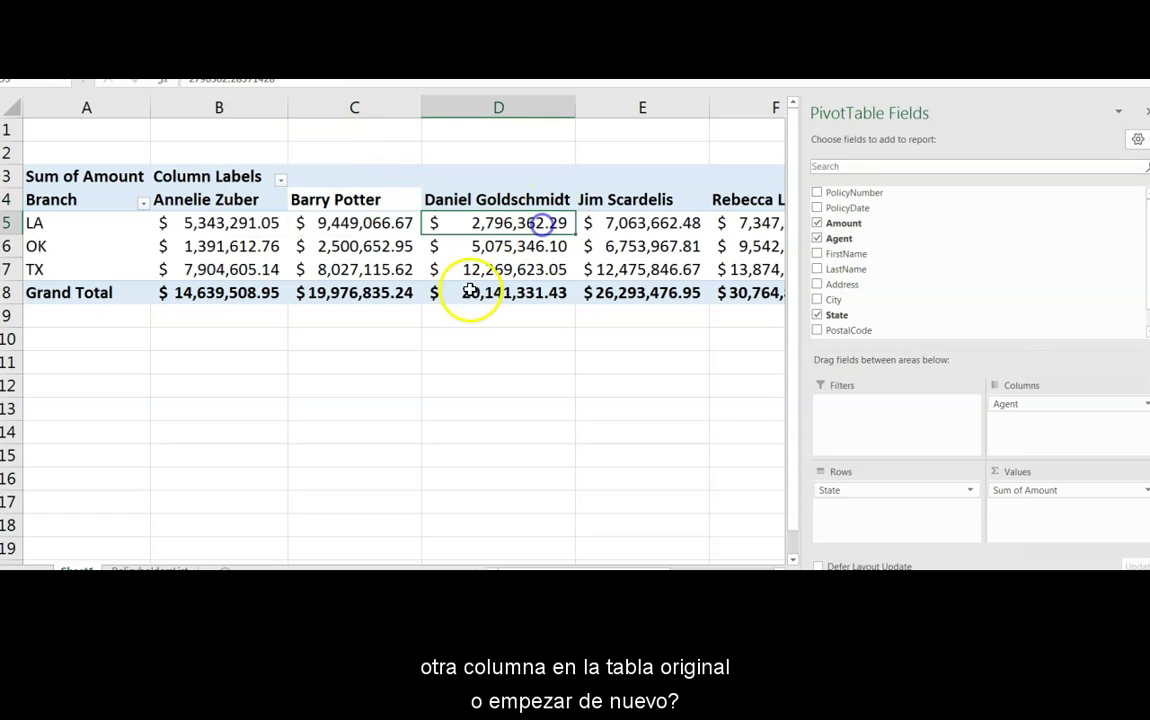
{"action": "left_click", "coordinate": [436, 322]}
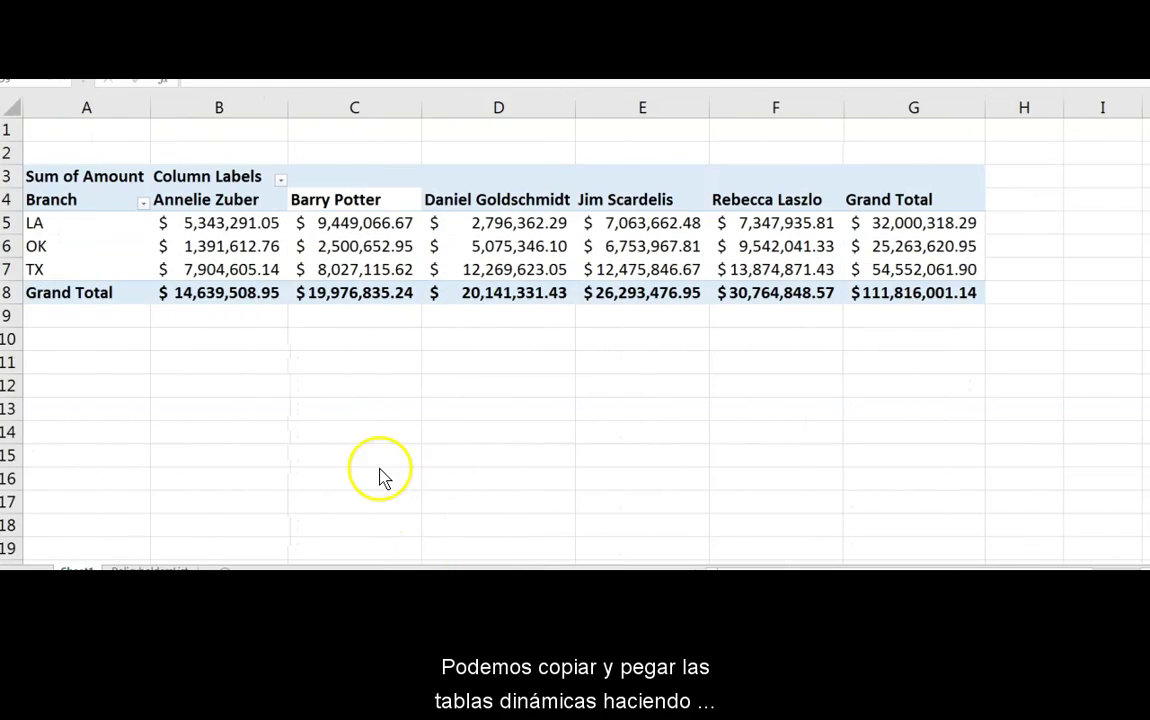
Step: Copy the whole pivot table and paste a duplicate at cell A10
{"action": "left_click", "coordinate": [93, 231]}
{"action": "key", "text": "ctrl+a"}
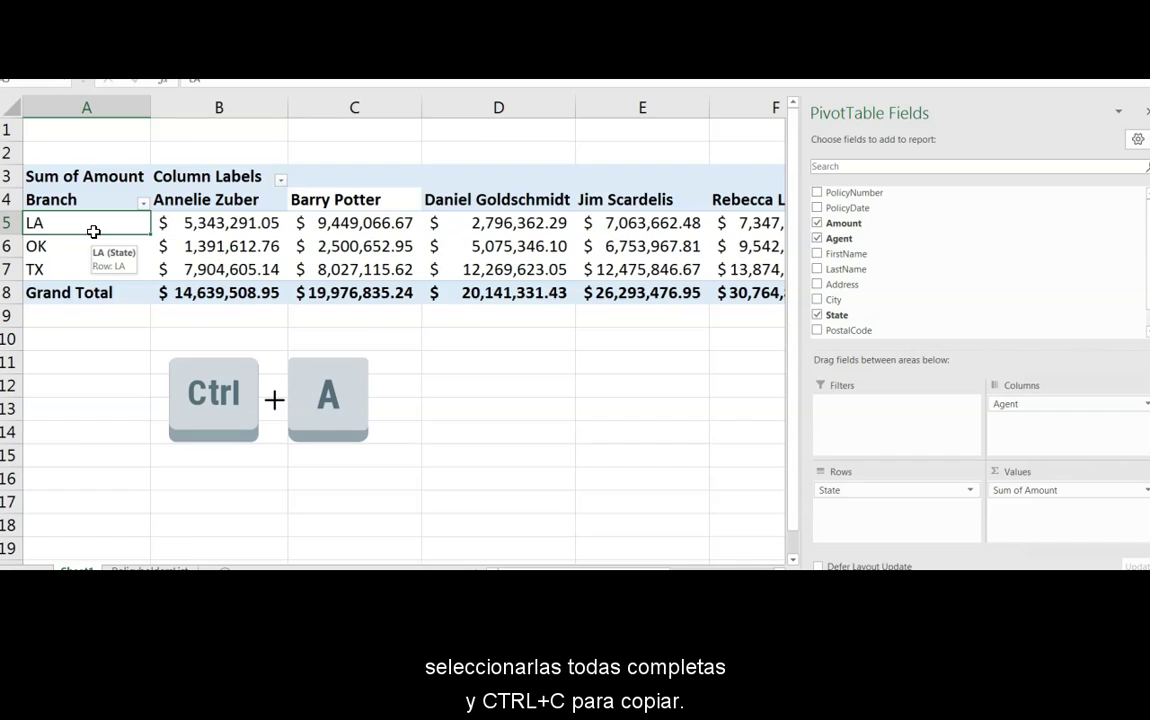
{"action": "key", "text": "ctrl+c"}
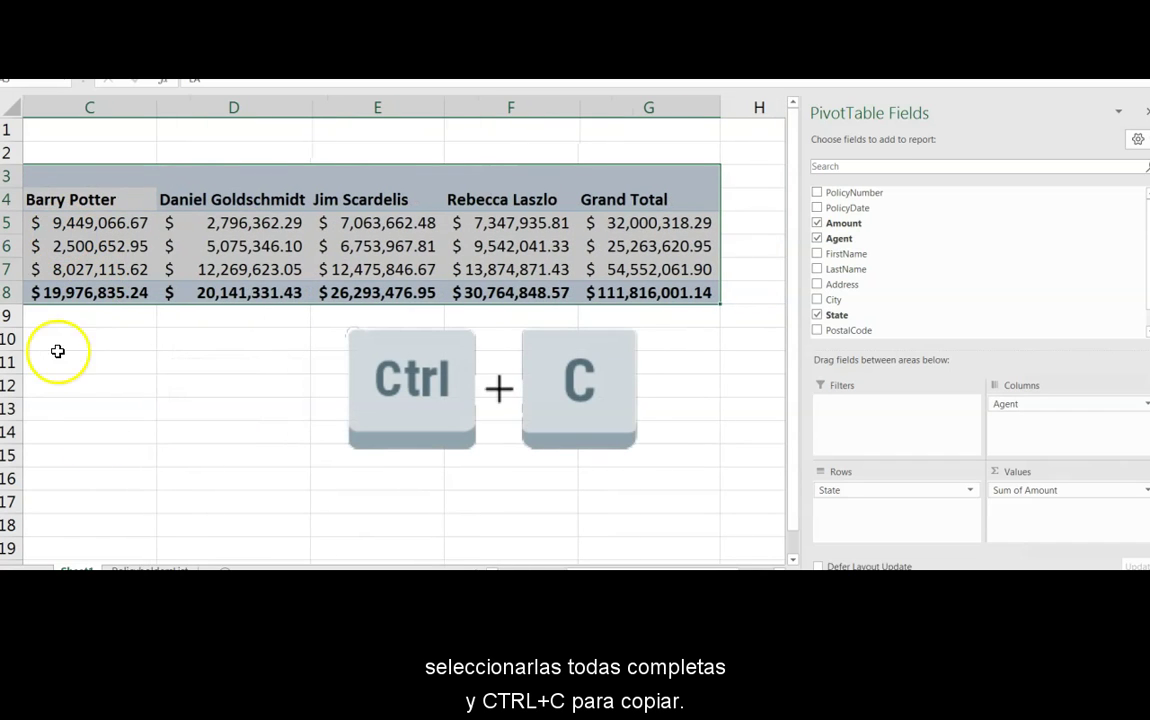
{"action": "left_click_drag", "start_coordinate": [612, 568], "coordinate": [580, 568]}
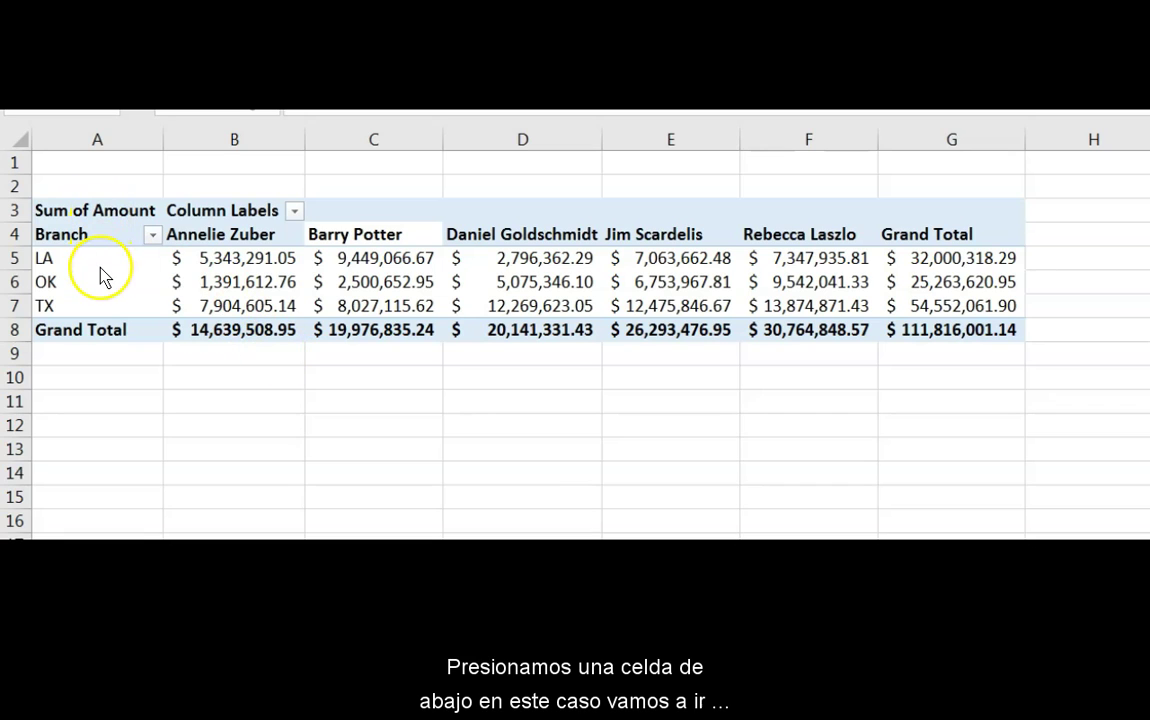
{"action": "left_click", "coordinate": [100, 266]}
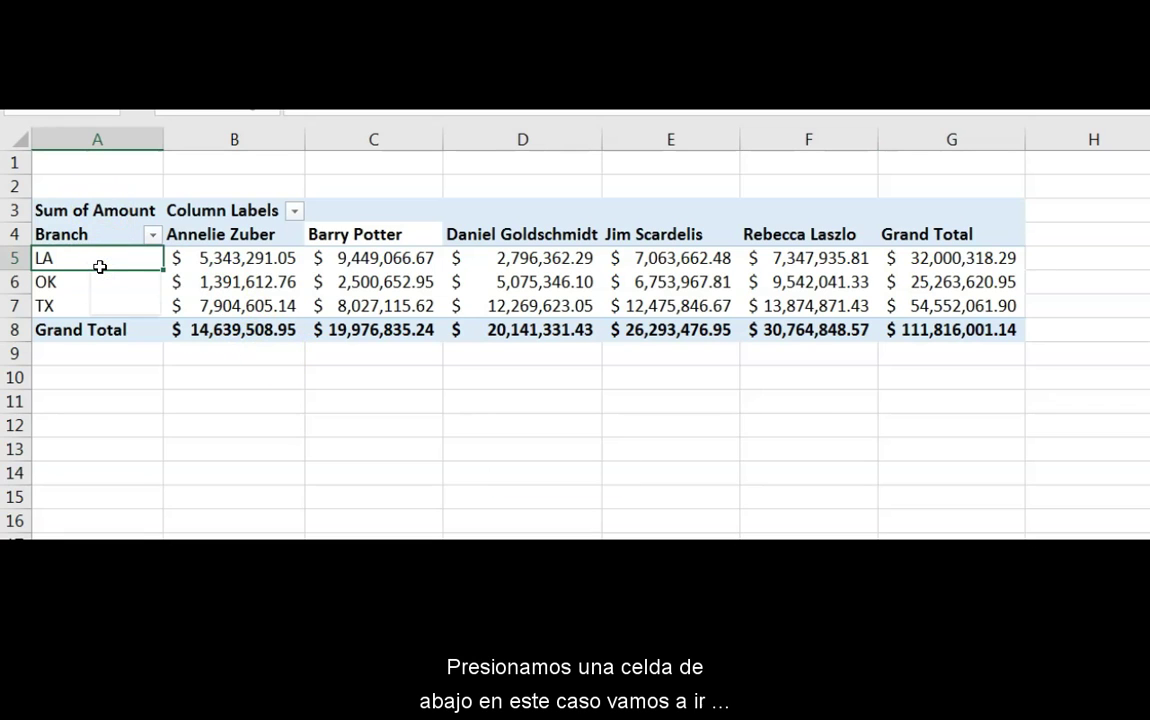
{"action": "key", "text": "ctrl+a"}
{"action": "key", "text": "ctrl+c"}
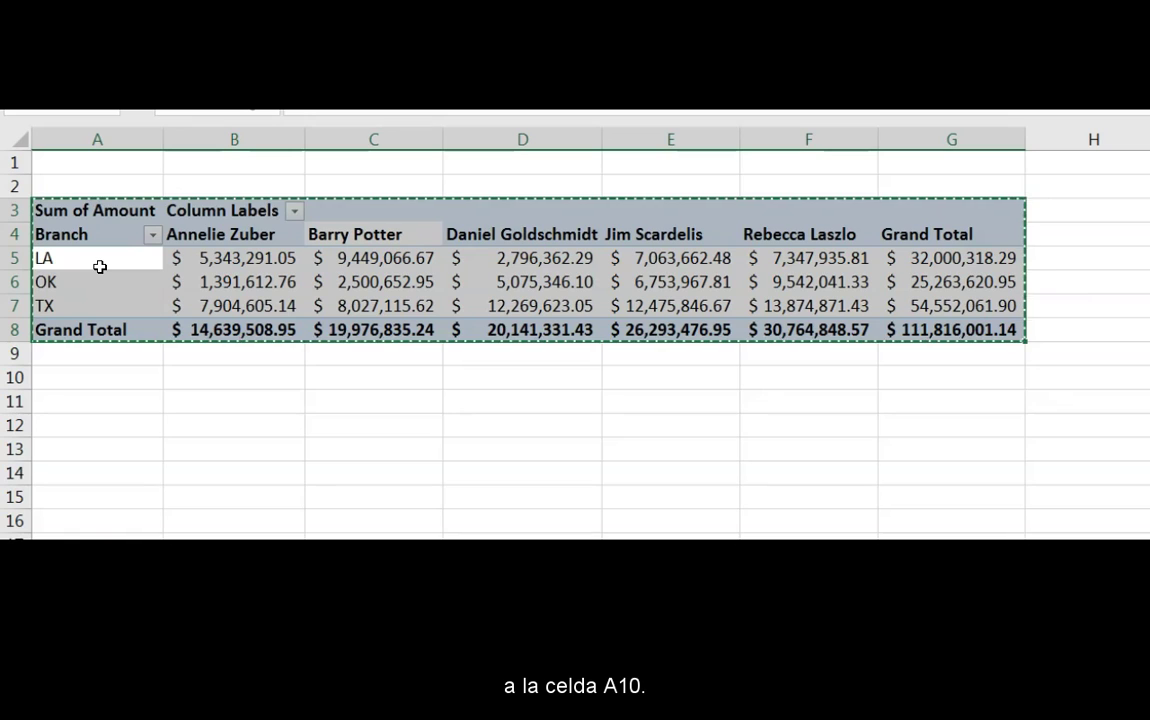
{"action": "left_click", "coordinate": [65, 375]}
{"action": "key", "text": "Return"}
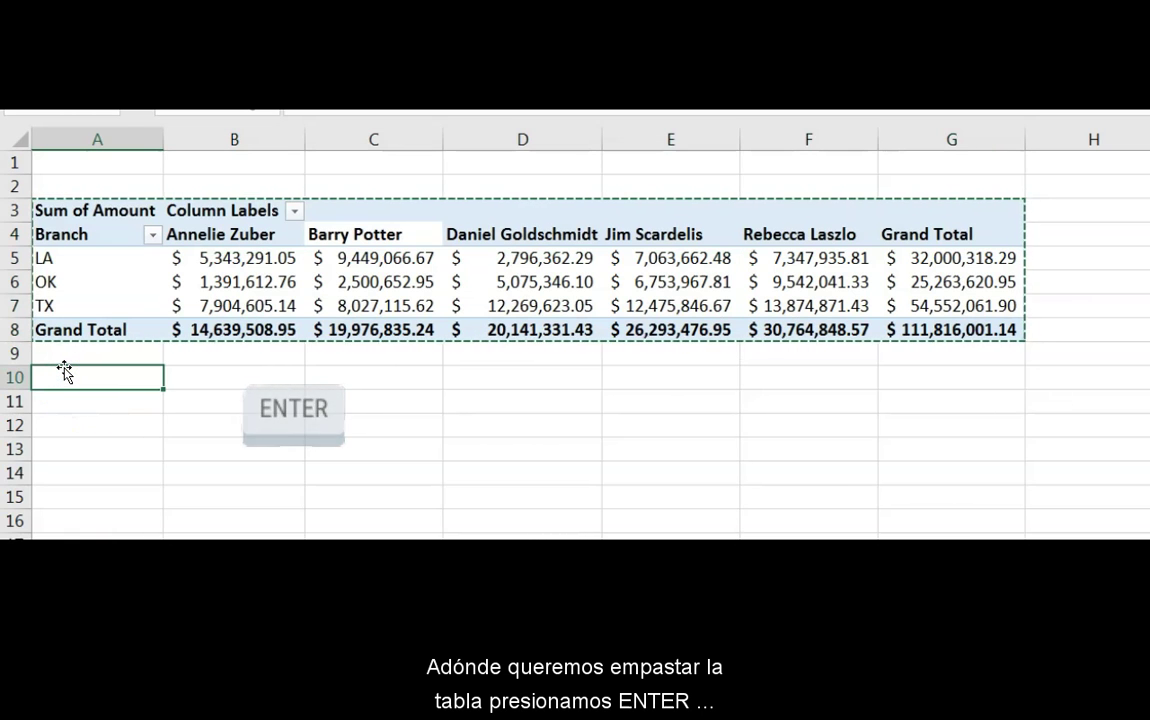
{"action": "key", "text": "Return"}
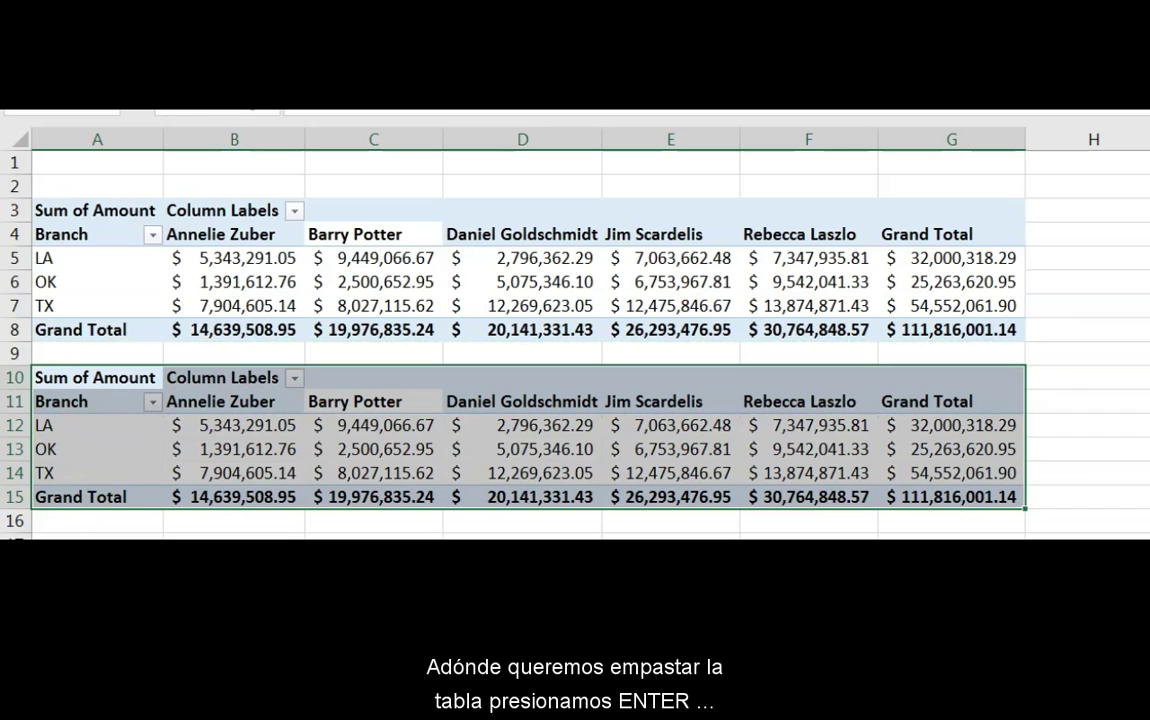
{"action": "left_click", "coordinate": [373, 536]}
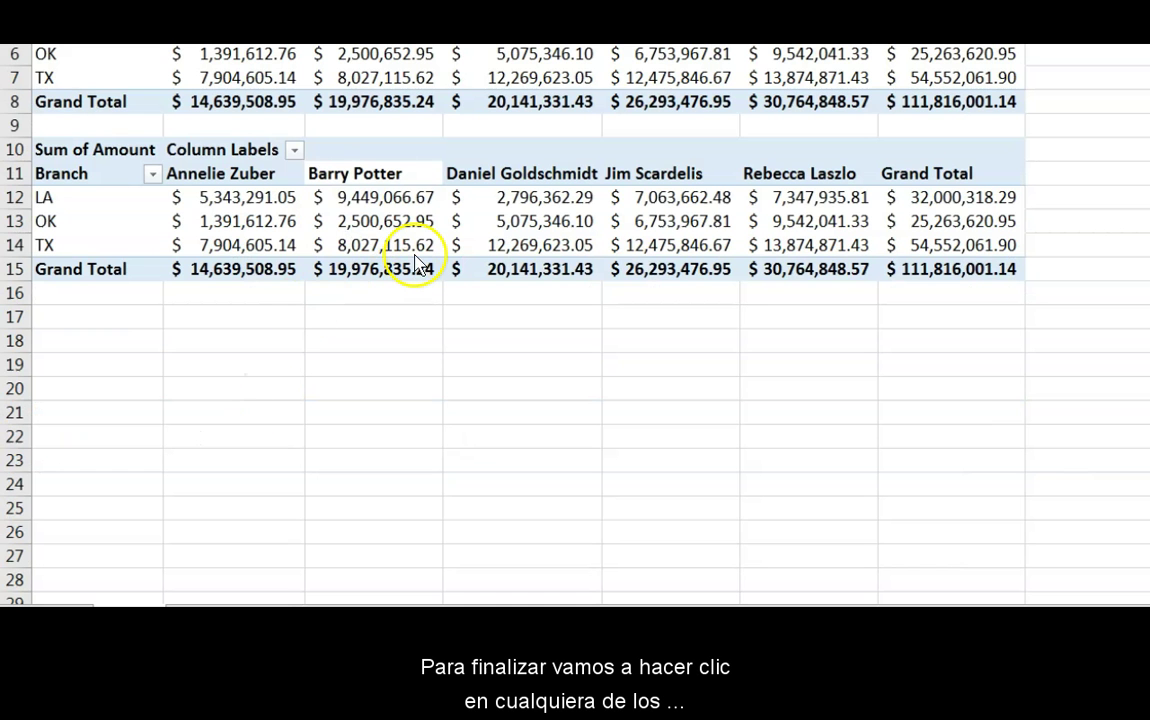
Step: Show the lower pivot's values as % of Grand Total
{"action": "left_click", "coordinate": [235, 221]}
{"action": "left_click", "coordinate": [418, 221]}
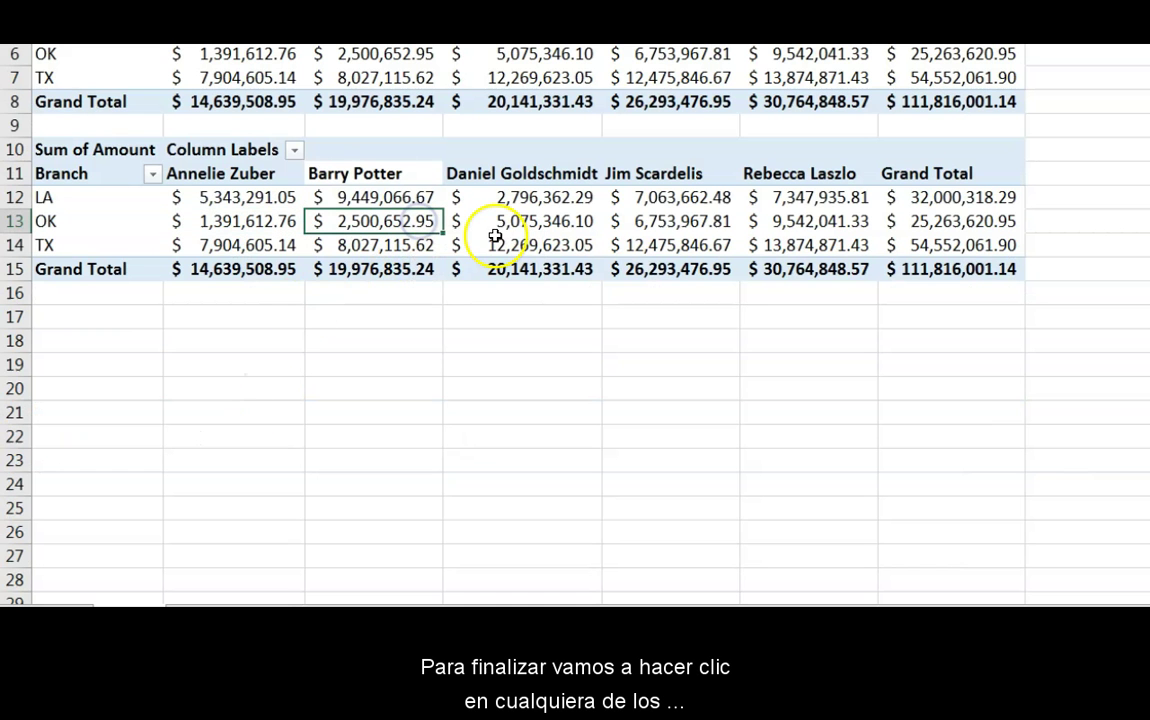
{"action": "left_click", "coordinate": [633, 270]}
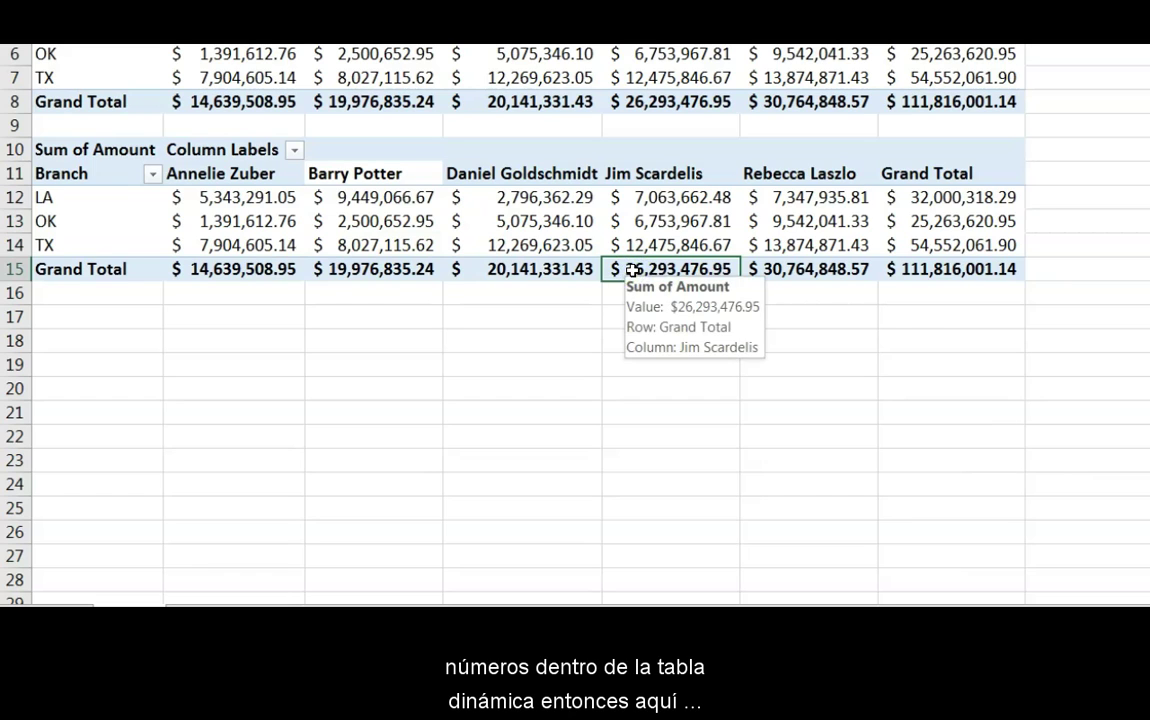
{"action": "right_click", "coordinate": [633, 270]}
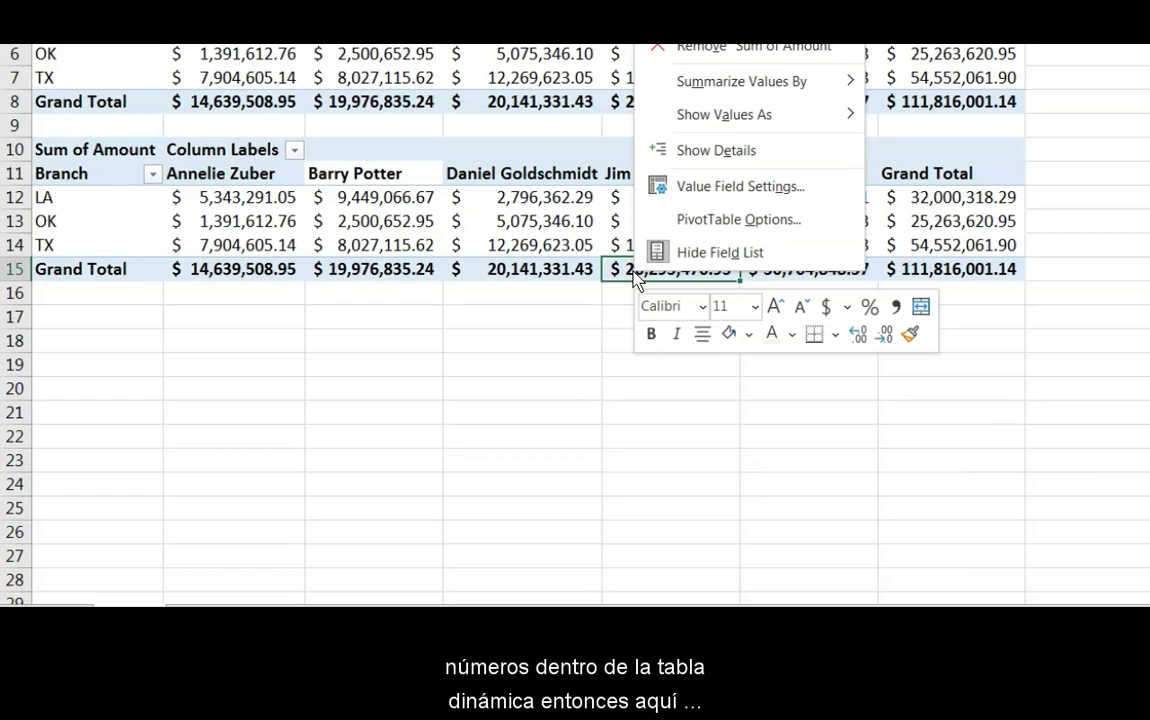
{"action": "mouse_move", "coordinate": [724, 114]}
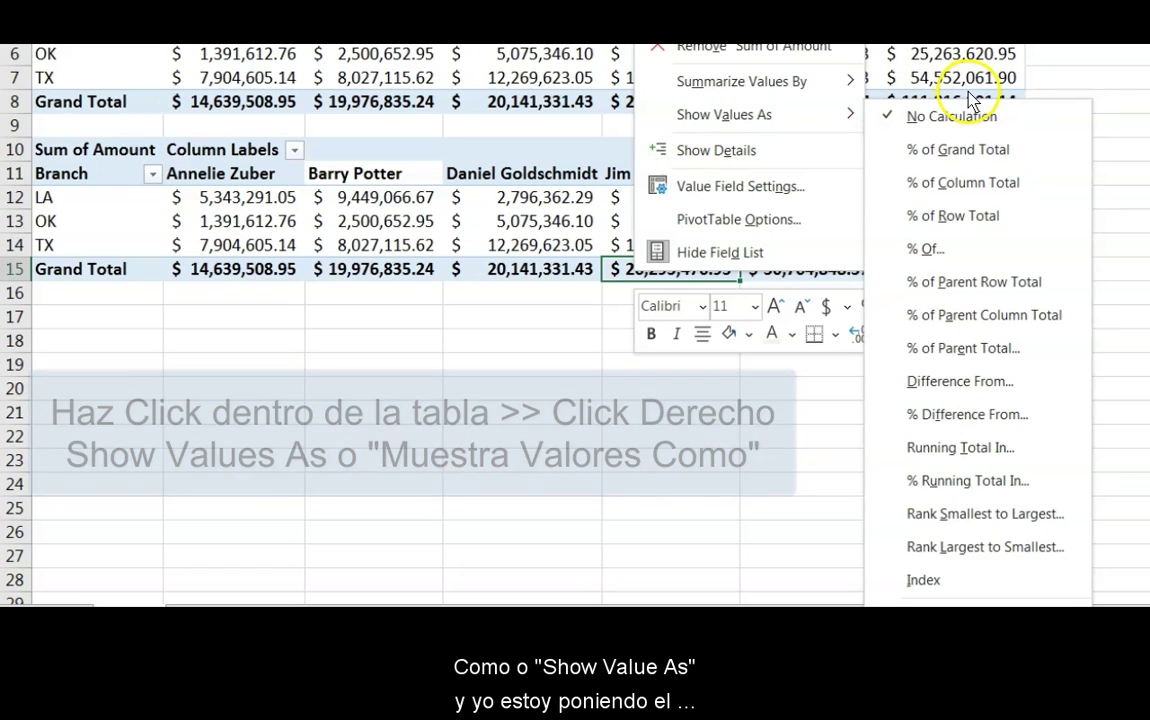
{"action": "left_click", "coordinate": [968, 152]}
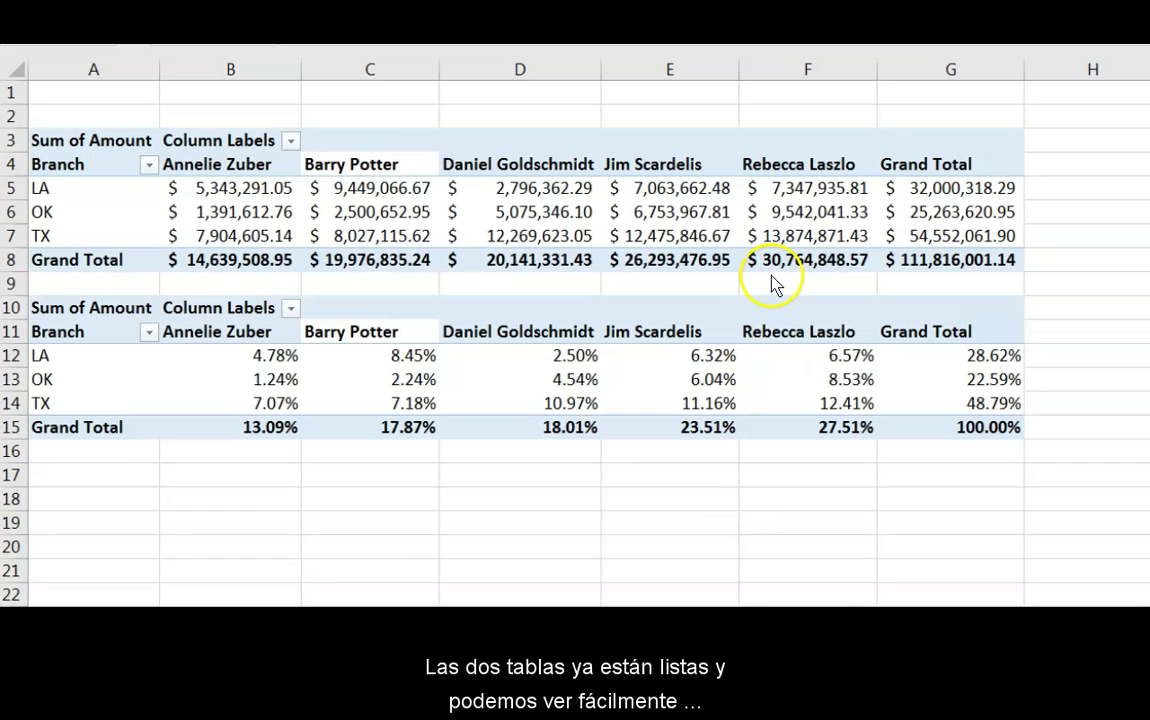
Step: Refresh the pivot tables so the new 125,000 TX policy is included
{"action": "left_click", "coordinate": [790, 260]}
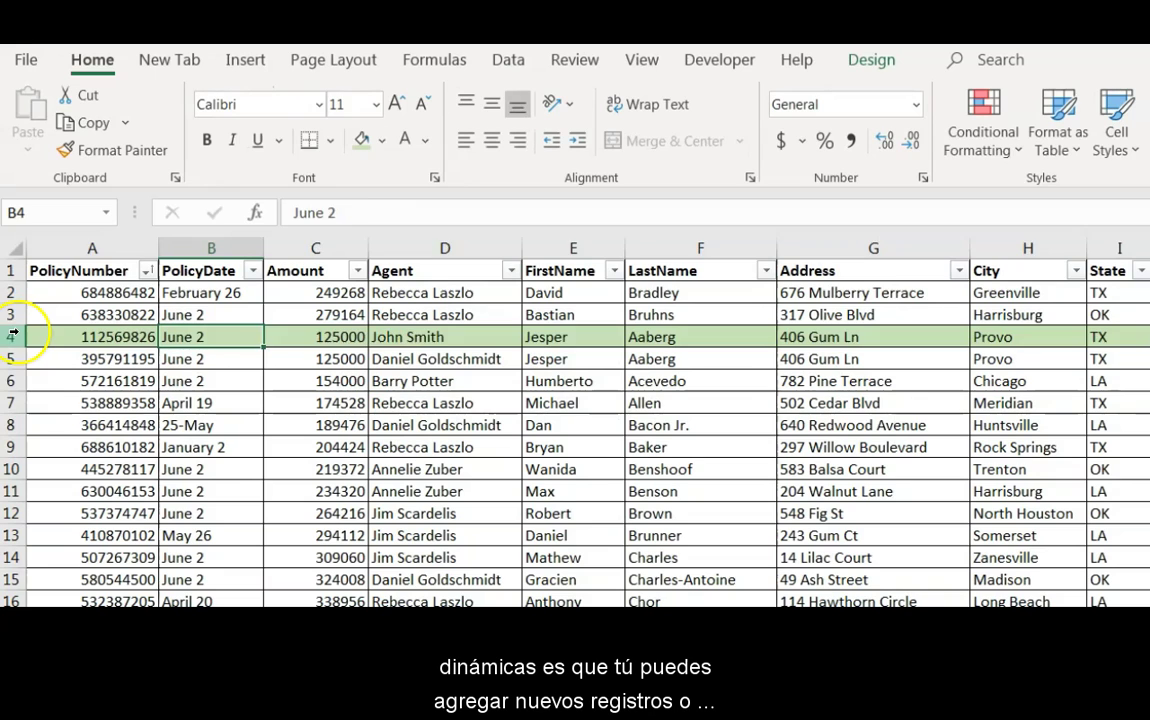
{"action": "left_click", "coordinate": [12, 337]}
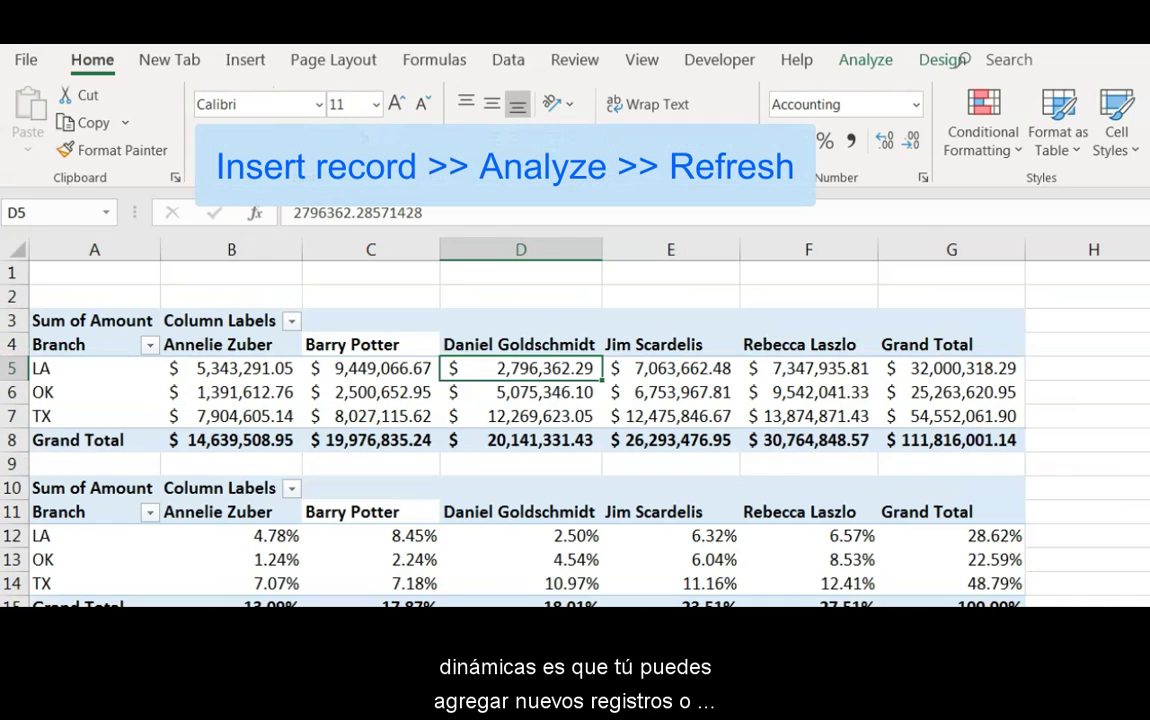
{"action": "left_click", "coordinate": [862, 62]}
{"action": "left_click", "coordinate": [765, 145]}
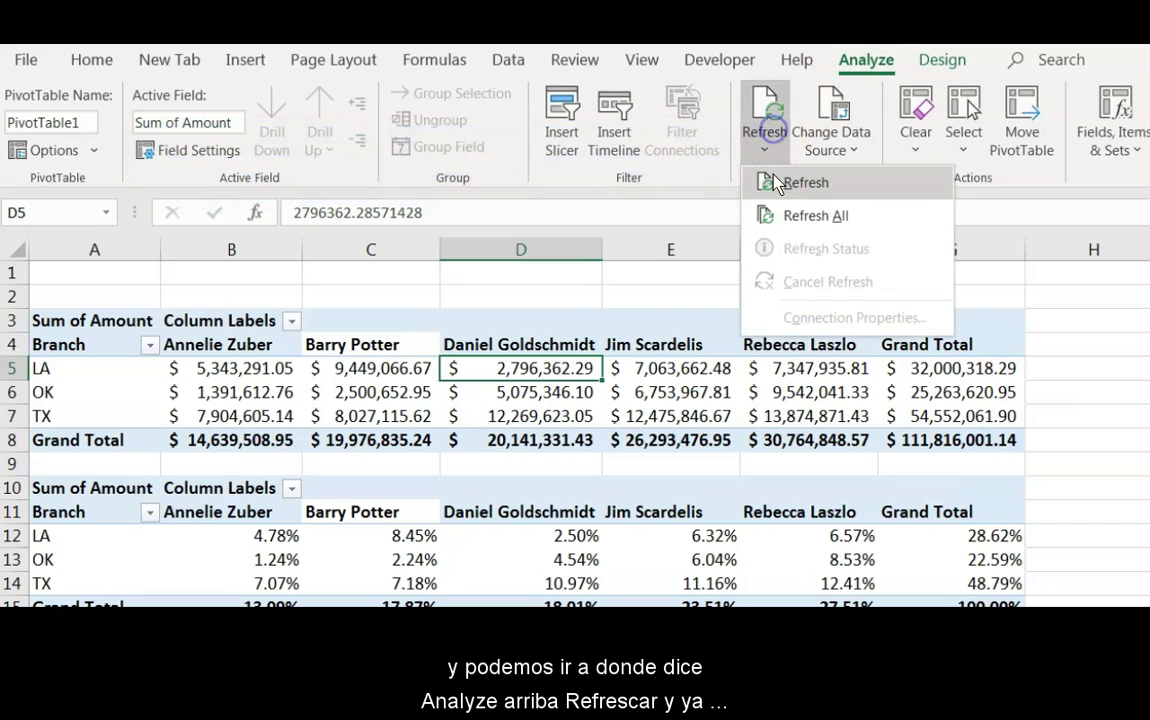
{"action": "left_click", "coordinate": [772, 181]}
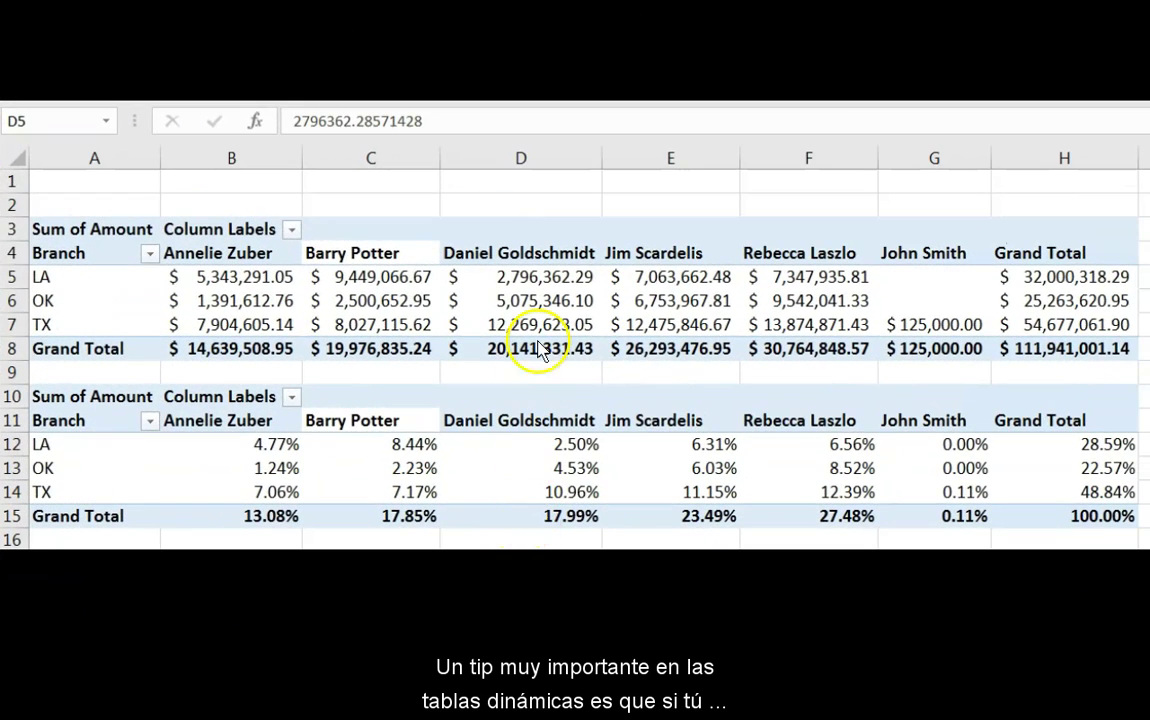
Step: Drill into one agent's TX total, listing its 20 policy records on a new sheet
{"action": "left_click", "coordinate": [530, 280]}
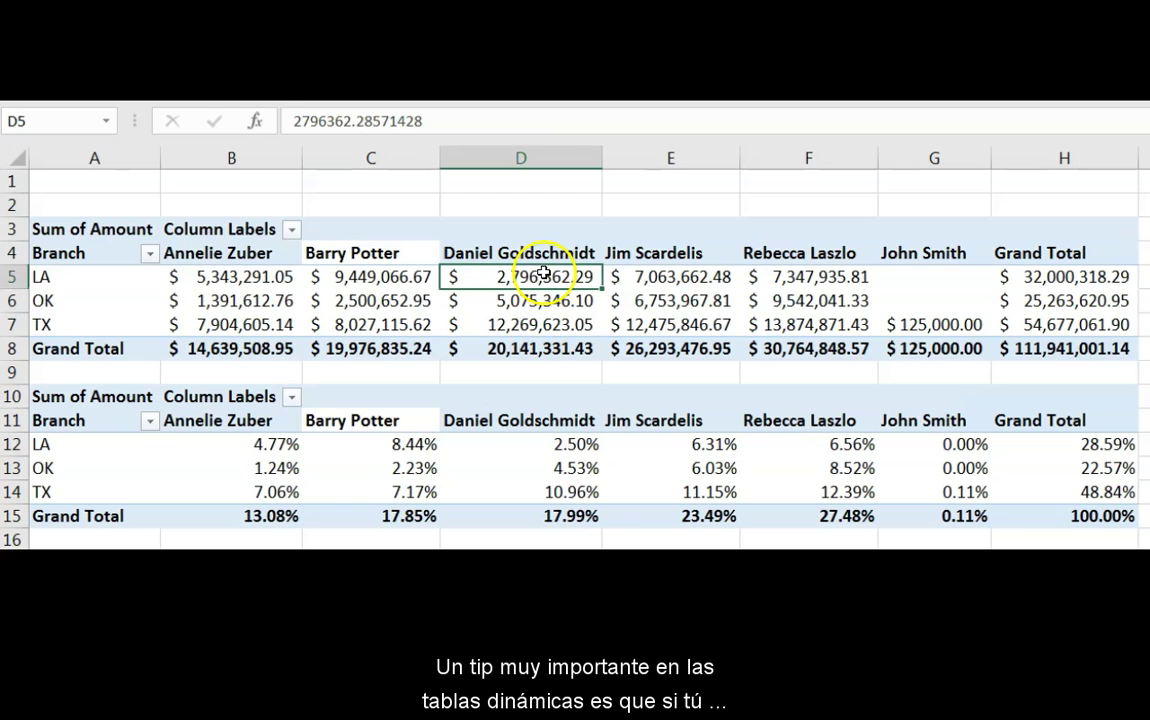
{"action": "double_click", "coordinate": [762, 324]}
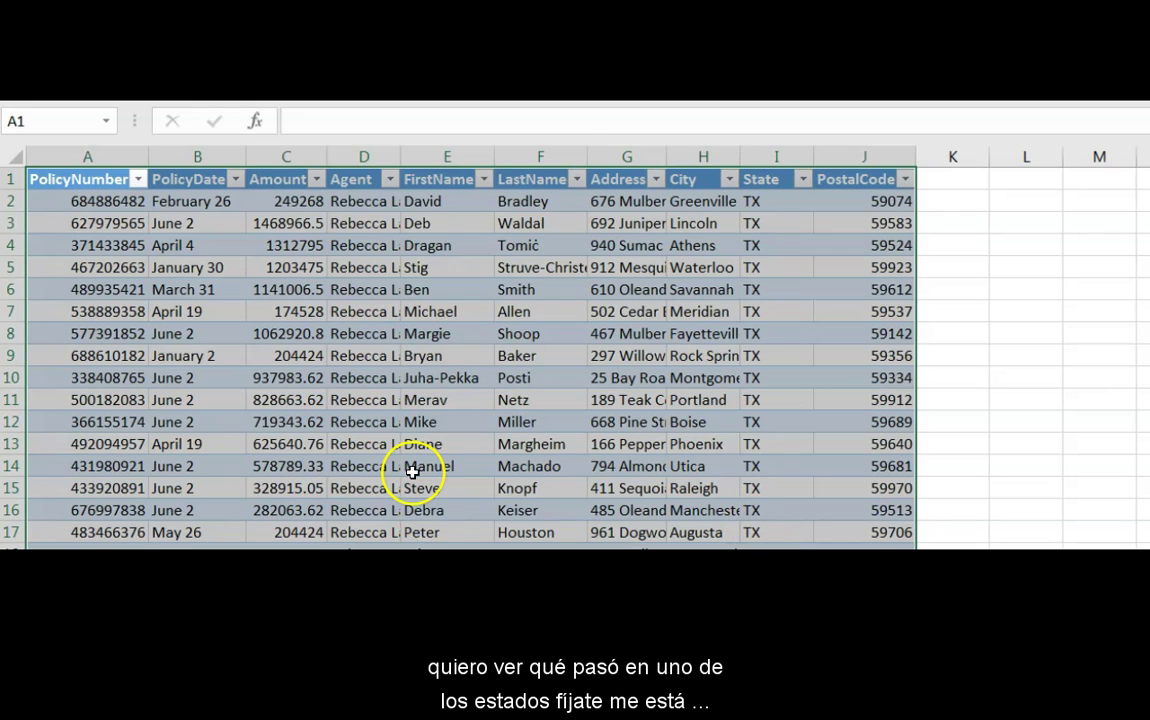
{"action": "scroll", "coordinate": [410, 467], "scroll_direction": "down", "scroll_amount": 2}
{"action": "left_click", "coordinate": [710, 155]}
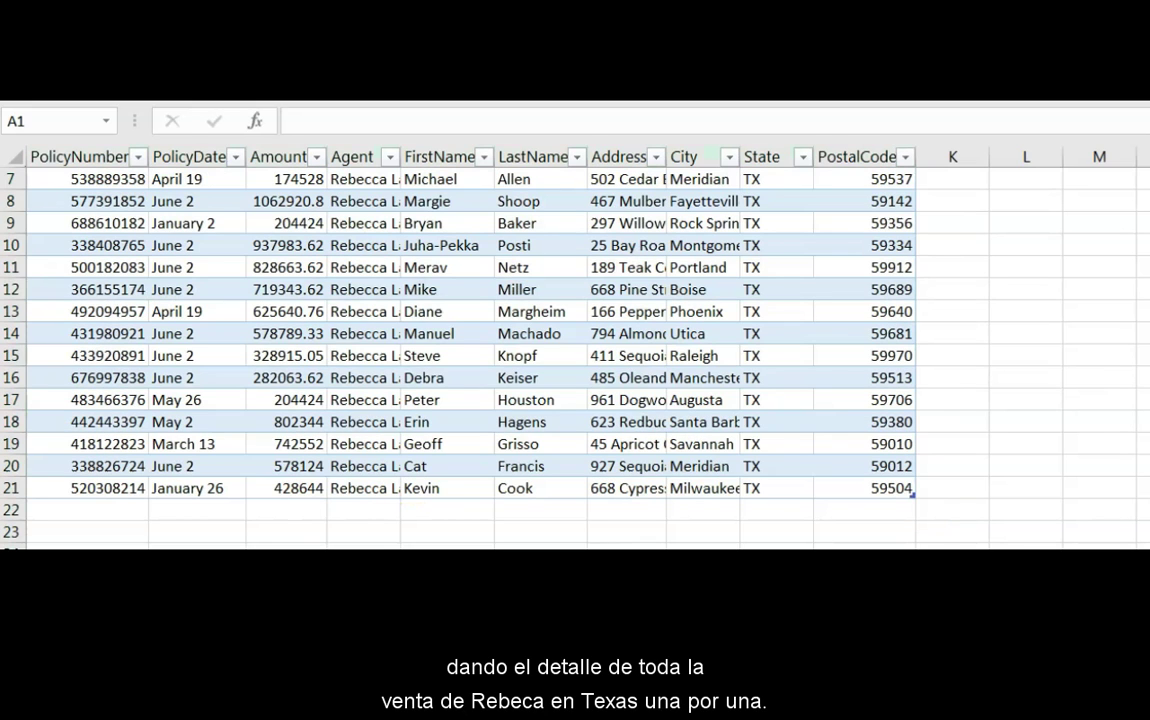